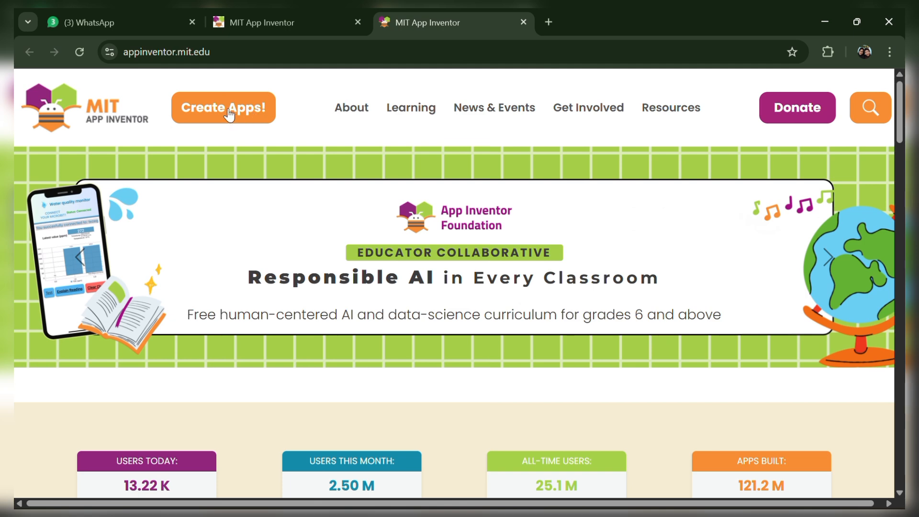
# - Create a new App Inventor project named "Tugas MK" followed by the person's name, using the Phone (320 x 650) preview size
pyautogui.click(231, 115)
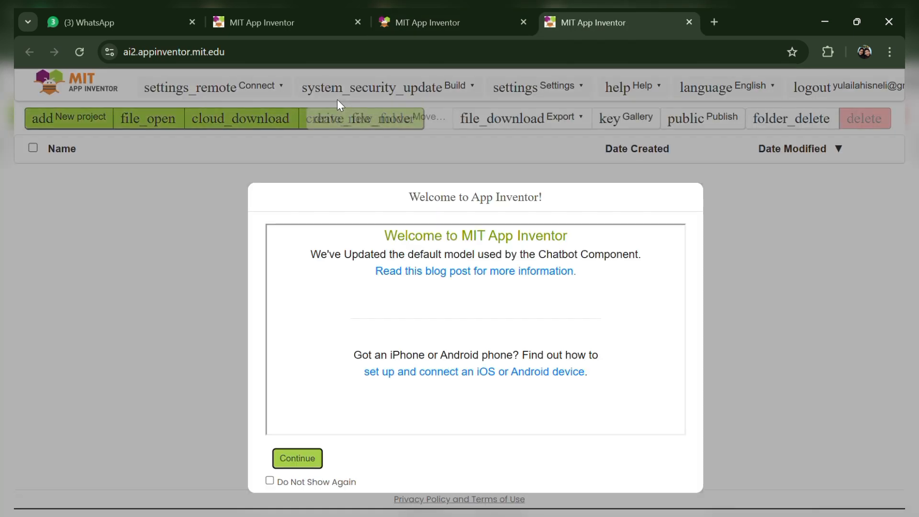
pyautogui.click(300, 463)
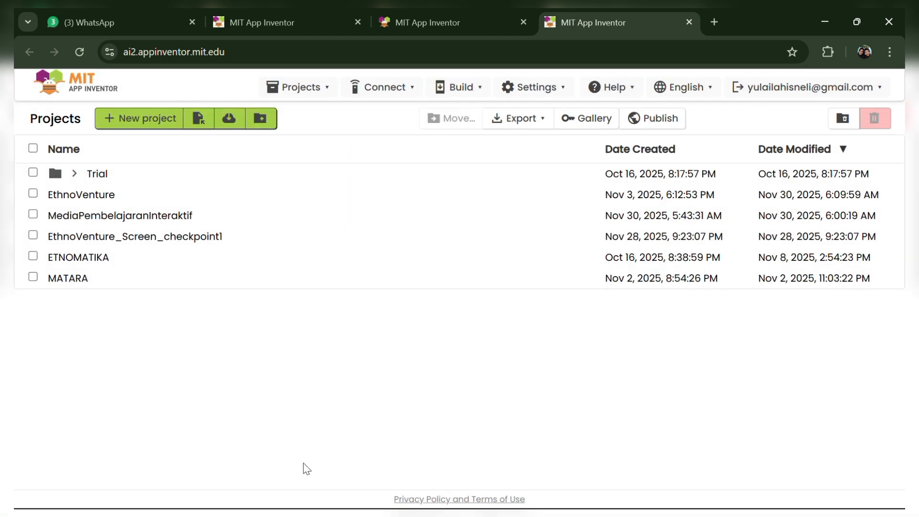
pyautogui.click(137, 120)
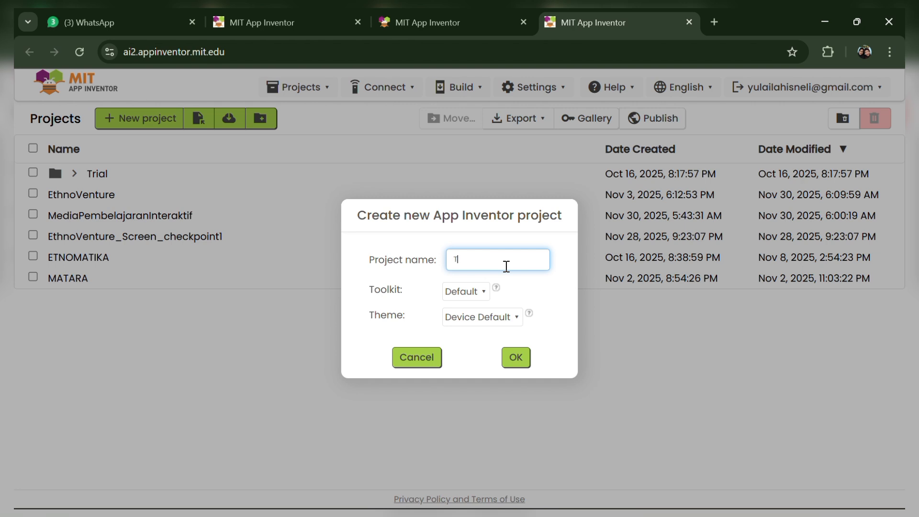
pyautogui.write('Tugas MK B')
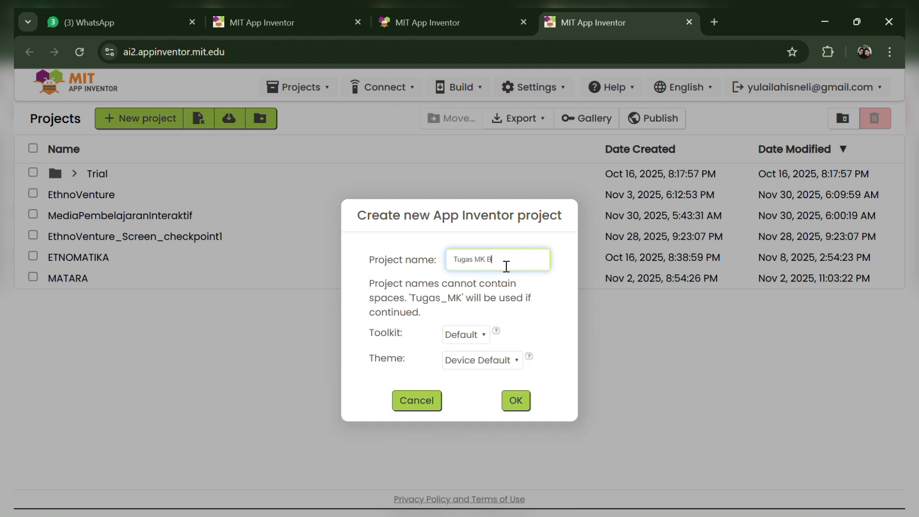
pyautogui.write('unda Iyan')
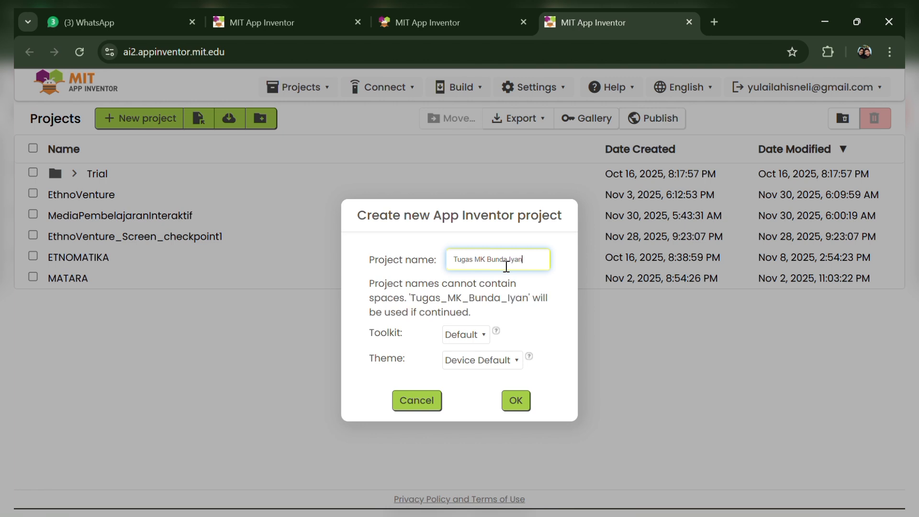
pyautogui.click(522, 403)
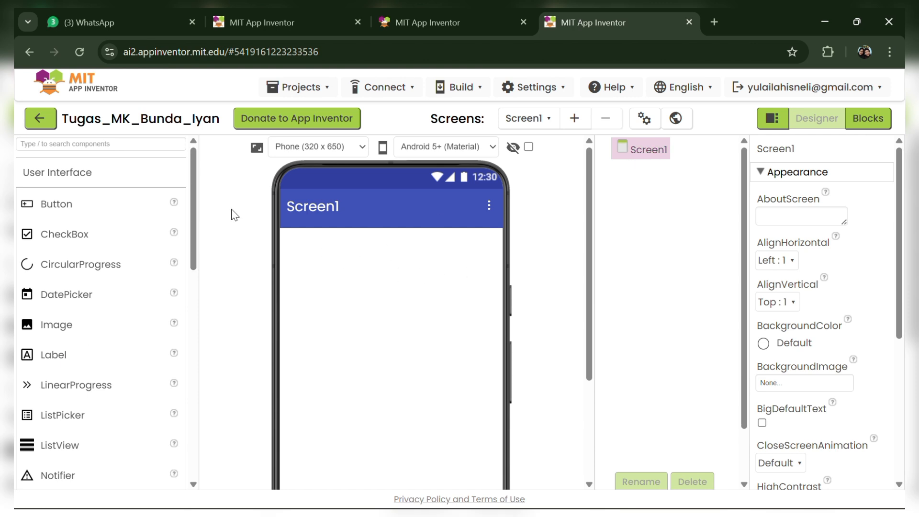
pyautogui.click(363, 149)
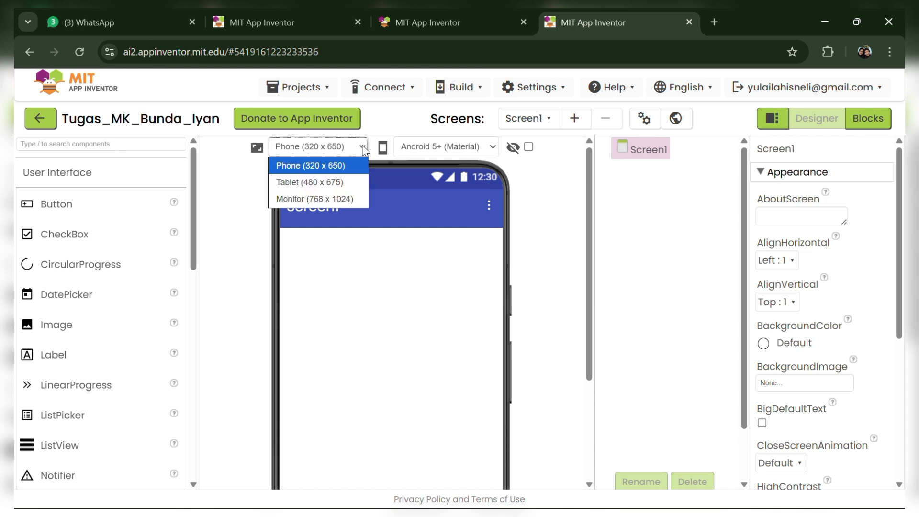
pyautogui.click(337, 166)
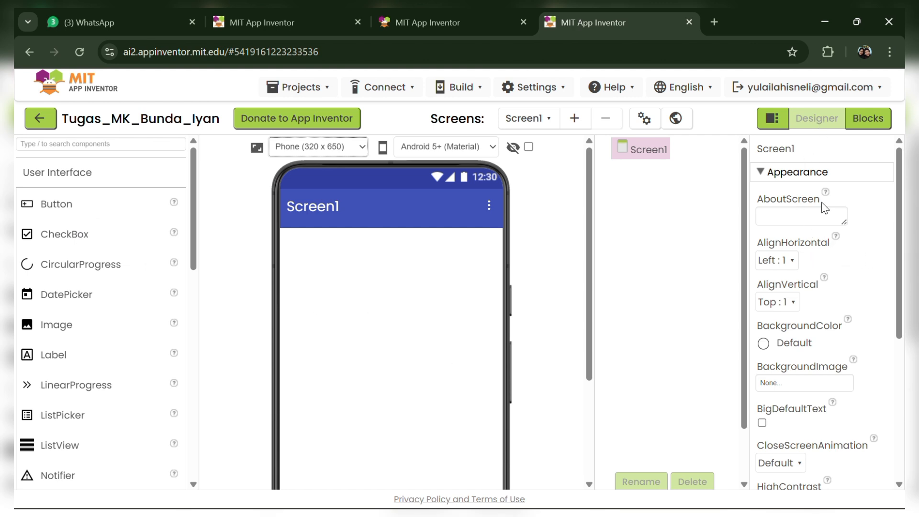
# - Look through the Control, Logic, Math and Text blocks in the Blocks editor and return to the Designer
pyautogui.click(868, 116)
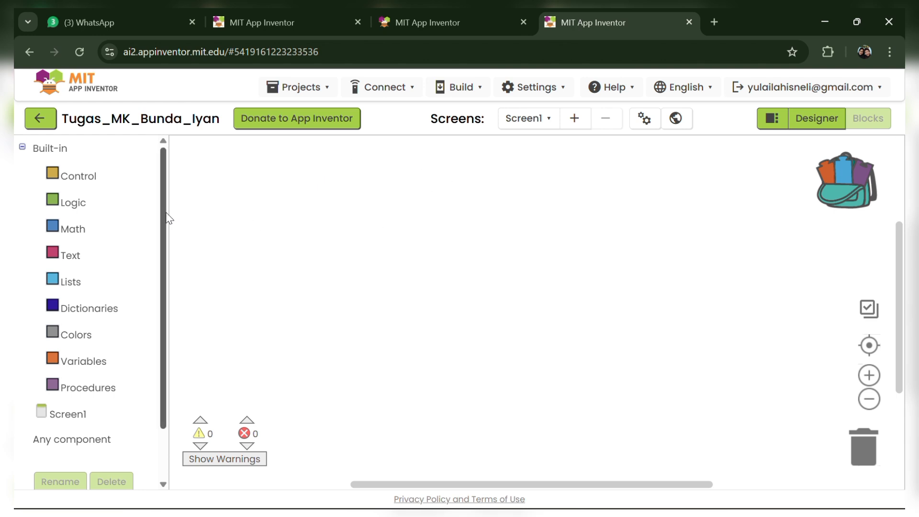
pyautogui.click(63, 181)
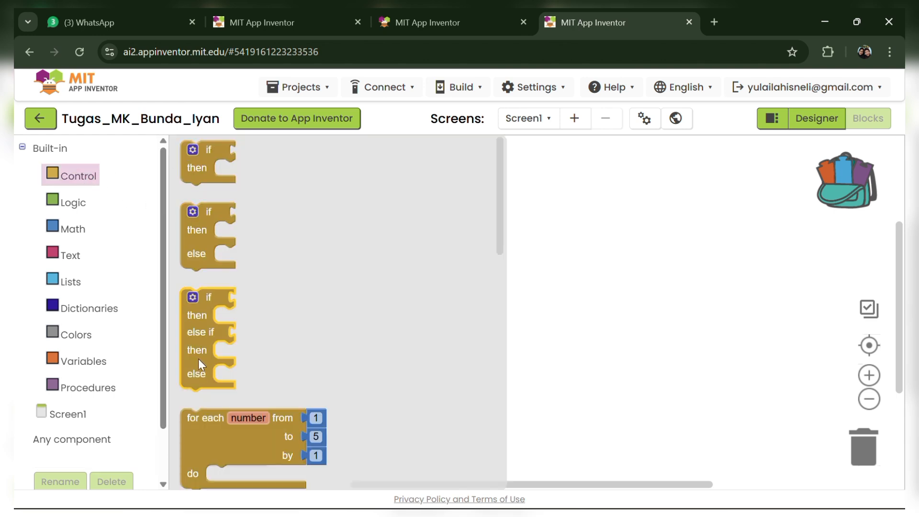
pyautogui.click(77, 208)
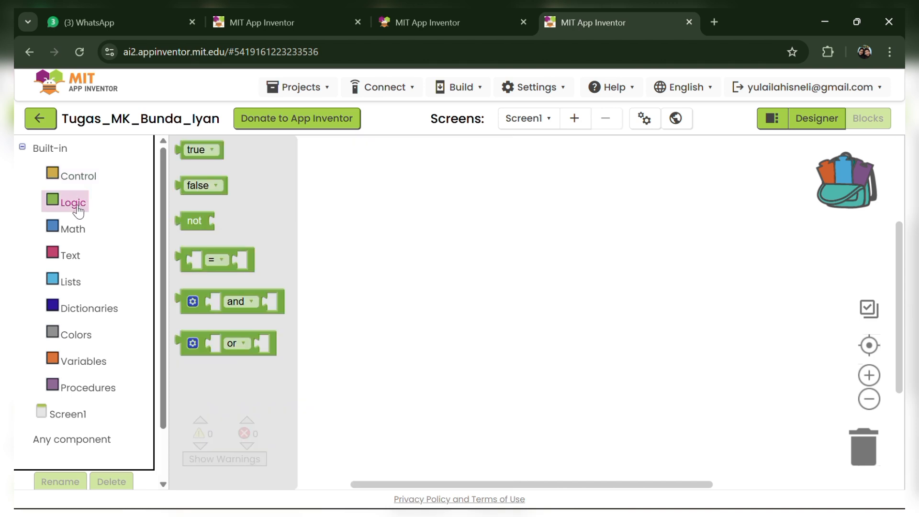
pyautogui.click(72, 230)
pyautogui.click(71, 256)
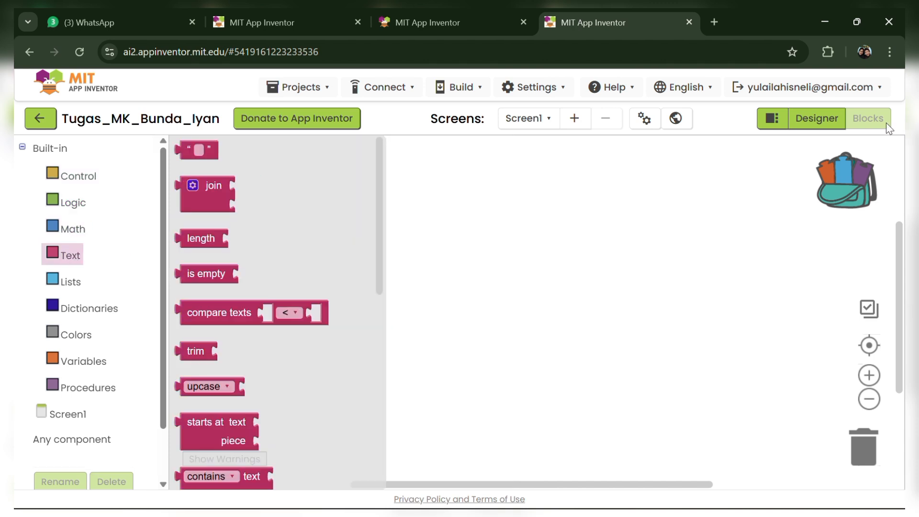
pyautogui.click(817, 119)
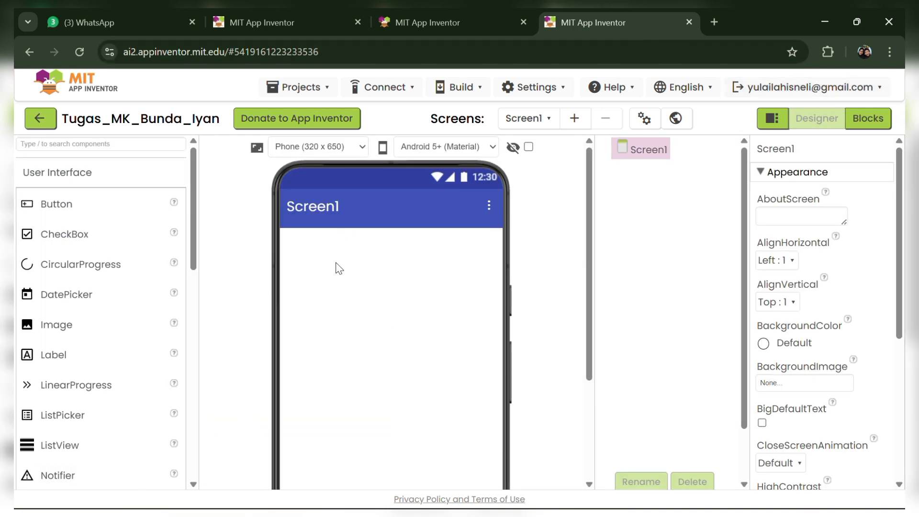
# - Add a VerticalScrollArrangement layout component to Screen1
pyautogui.moveTo(193, 235)
pyautogui.mouseDown()
pyautogui.moveTo(196, 316)
pyautogui.moveTo(195, 250)
pyautogui.moveTo(200, 258)
pyautogui.moveTo(192, 328)
pyautogui.moveTo(193, 236)
pyautogui.mouseUp()
pyautogui.scroll(-1, 95, 304)
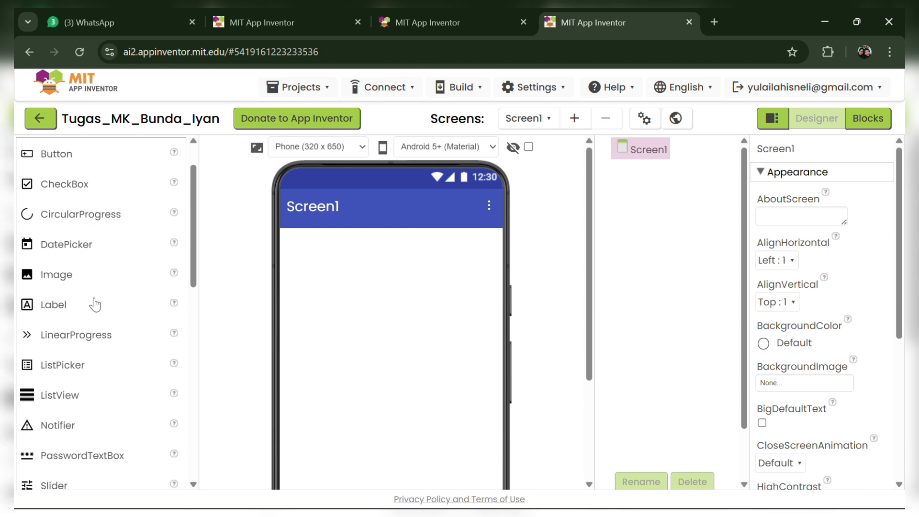
pyautogui.scroll(-7, 95, 304)
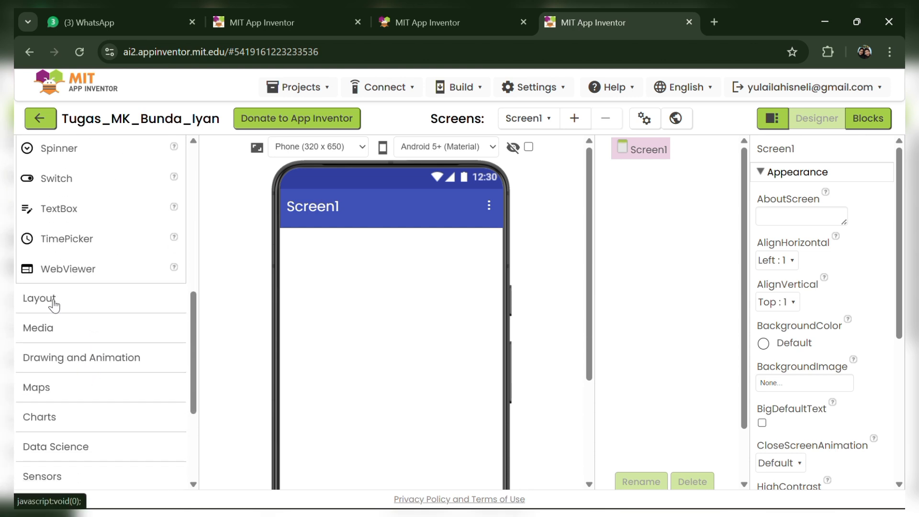
pyautogui.click(54, 305)
pyautogui.moveTo(205, 311); pyautogui.dragTo(209, 354)
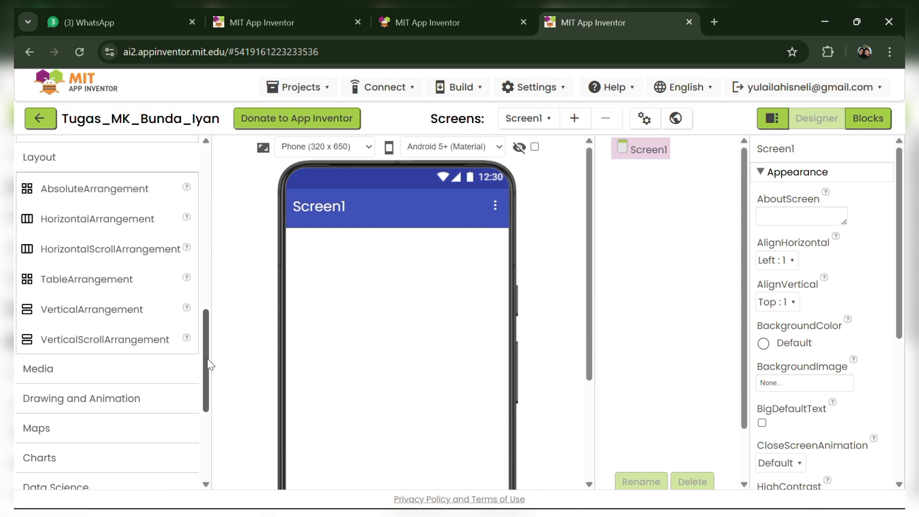
pyautogui.click(96, 343)
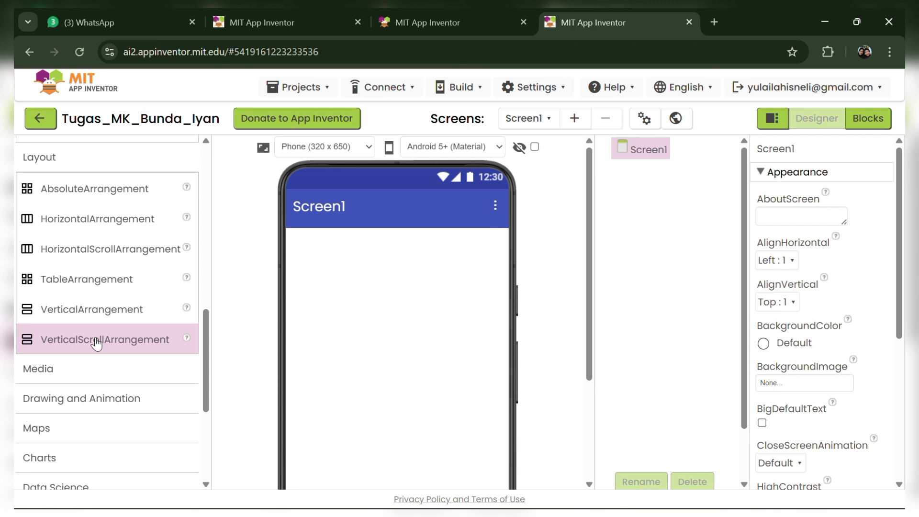
pyautogui.moveTo(96, 342); pyautogui.dragTo(330, 335)
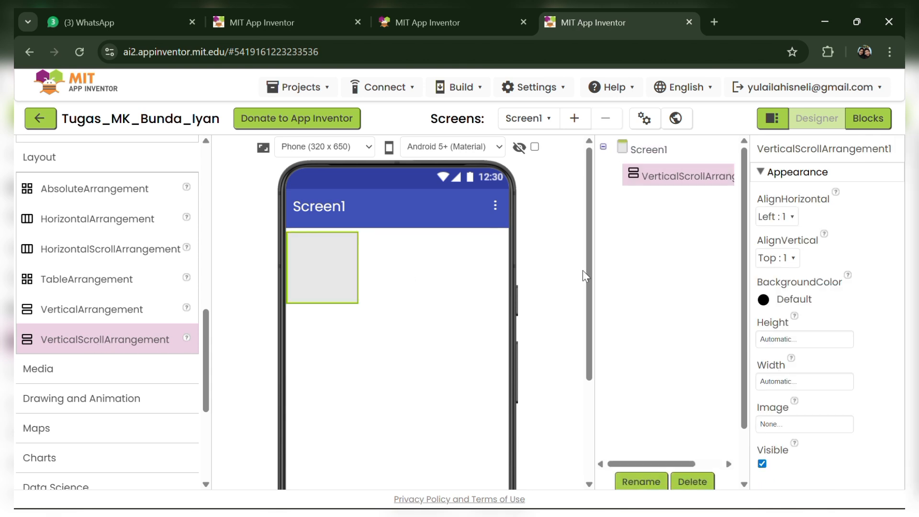
# - Set the scroll arrangement's horizontal alignment to Center : 3 and both its height and width to Fill parent
pyautogui.click(792, 217)
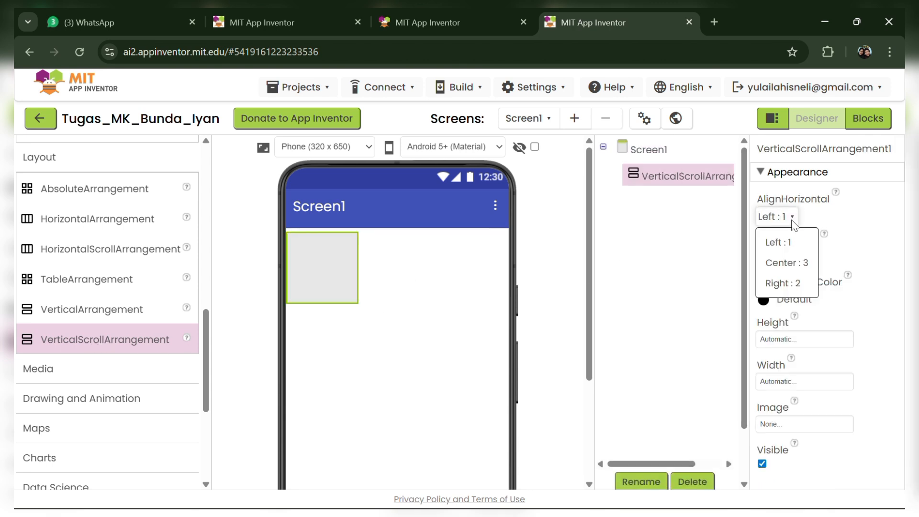
pyautogui.click(787, 268)
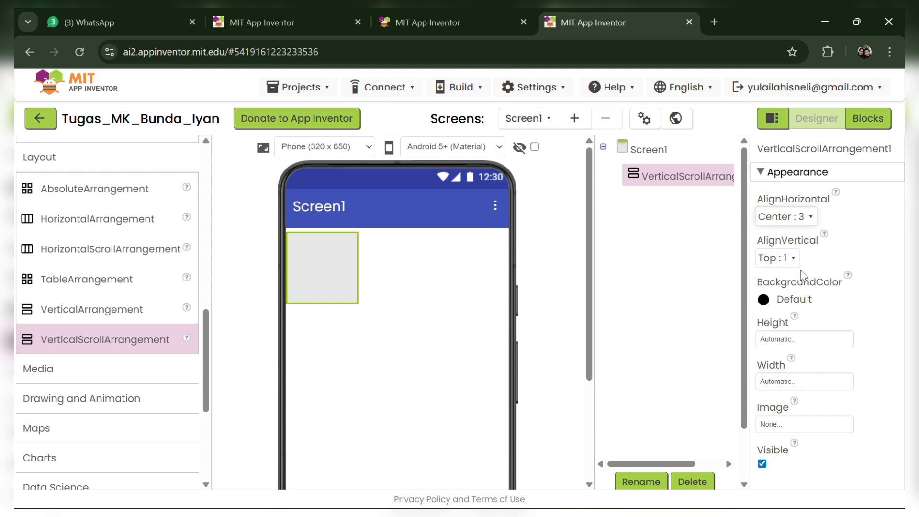
pyautogui.click(810, 341)
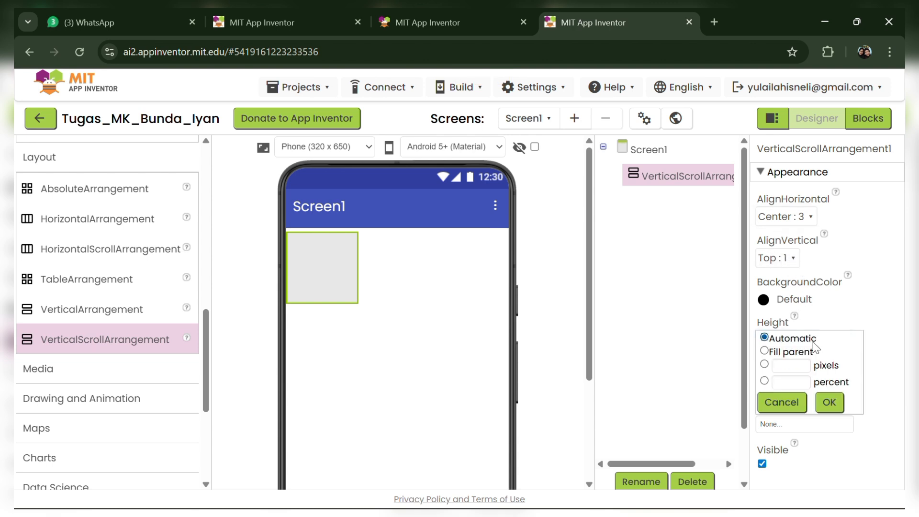
pyautogui.click(808, 353)
pyautogui.click(832, 403)
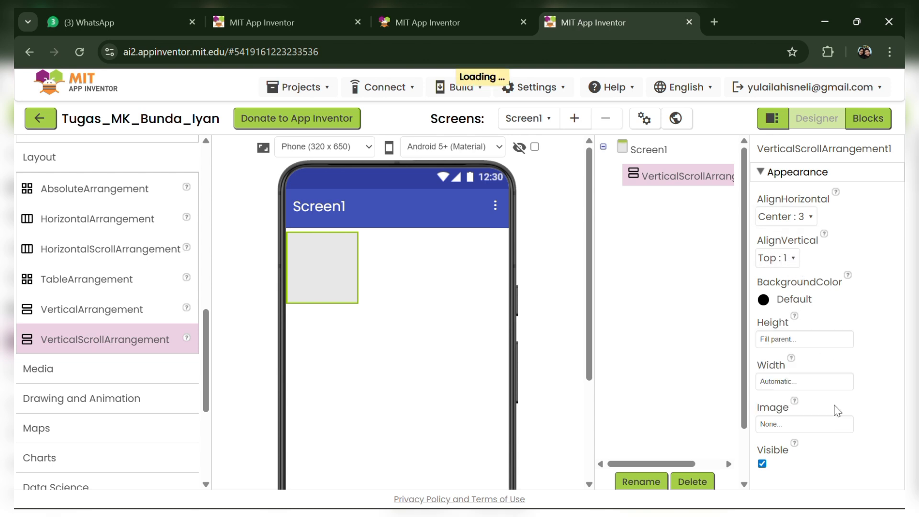
pyautogui.click(818, 383)
pyautogui.click(809, 395)
pyautogui.click(830, 444)
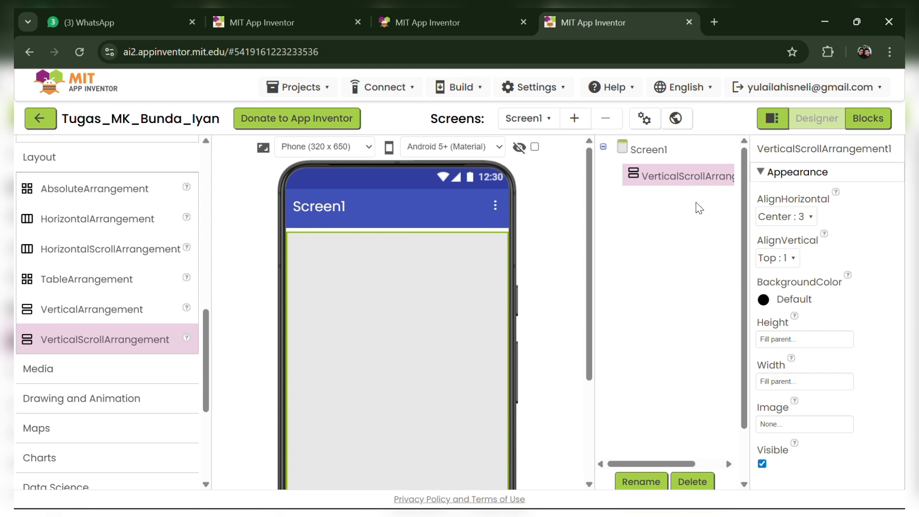
# - Rename the vertical scroll arrangement as VSA1
pyautogui.click(640, 482)
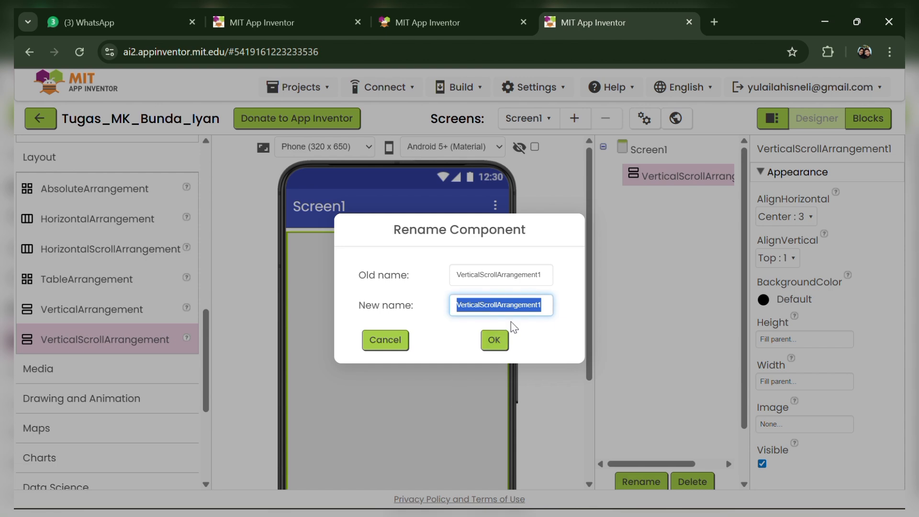
pyautogui.write('VSA')
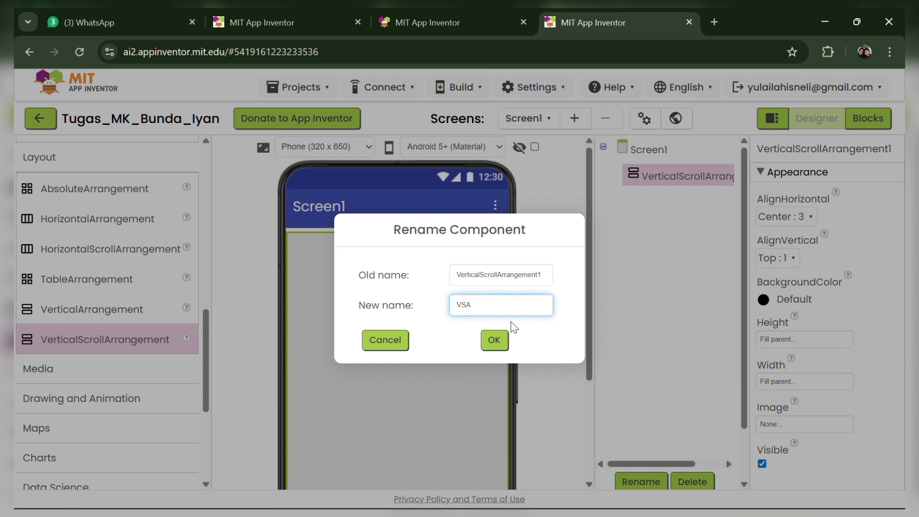
pyautogui.write('1')
pyautogui.click(498, 340)
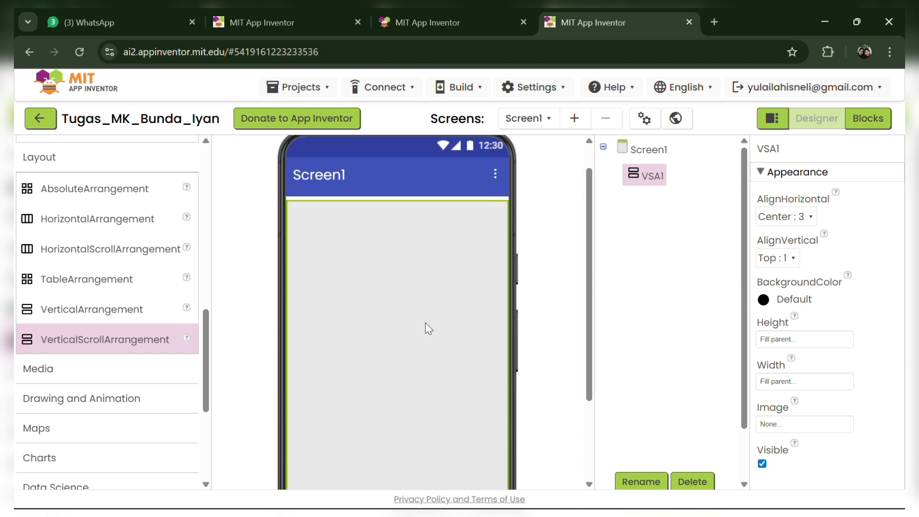
# - Add two labels and a button below them inside VSA1, and place an image between the two labels
pyautogui.scroll(15, 221, 383)
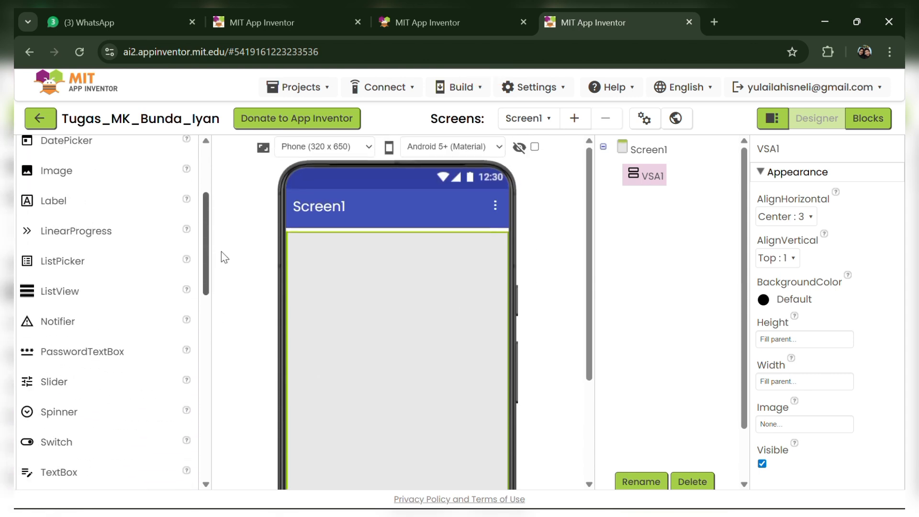
pyautogui.click(48, 355)
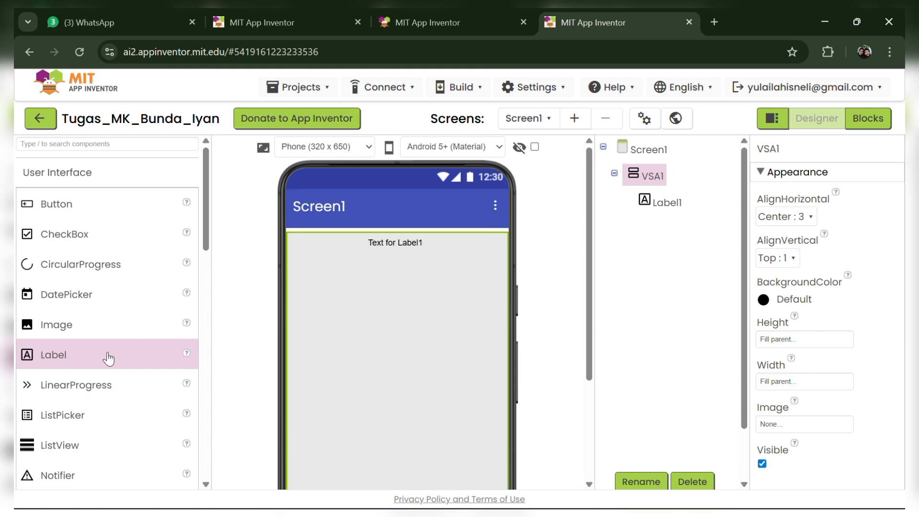
pyautogui.moveTo(115, 360); pyautogui.dragTo(411, 292)
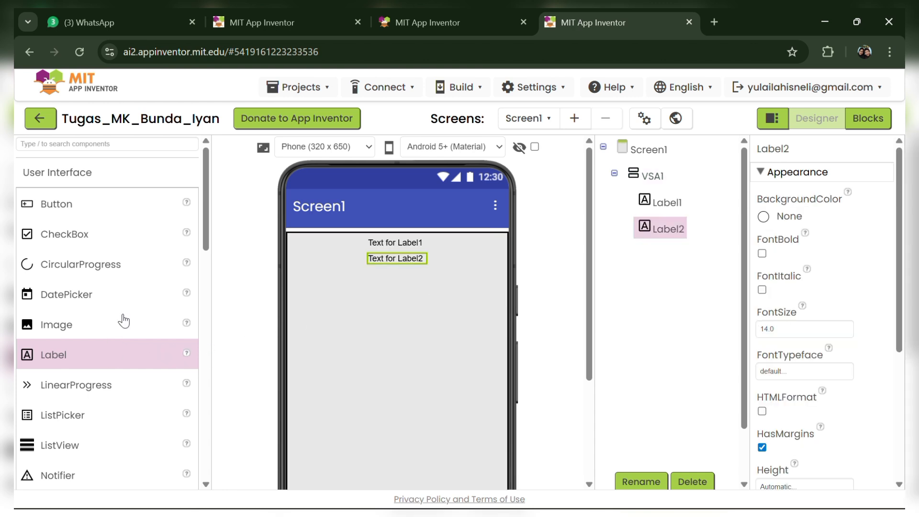
pyautogui.moveTo(63, 202); pyautogui.dragTo(425, 304)
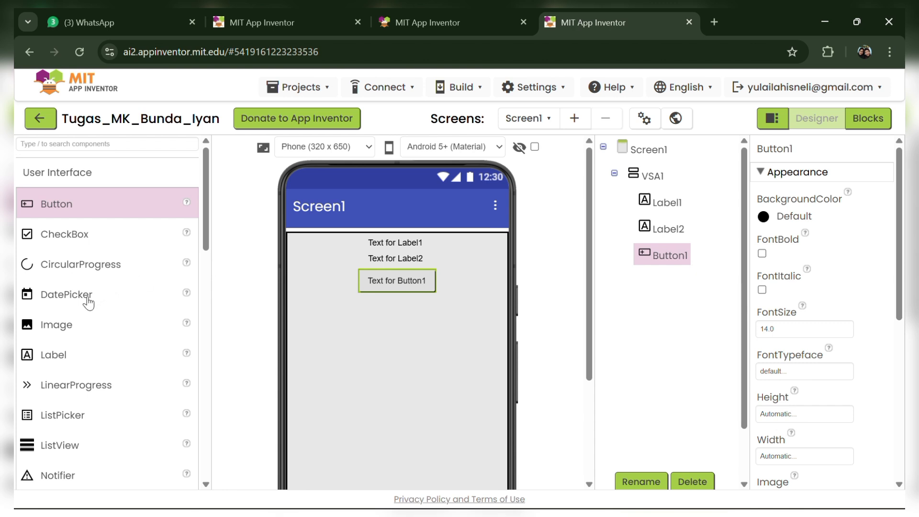
pyautogui.click(62, 330)
pyautogui.moveTo(102, 329); pyautogui.dragTo(412, 257)
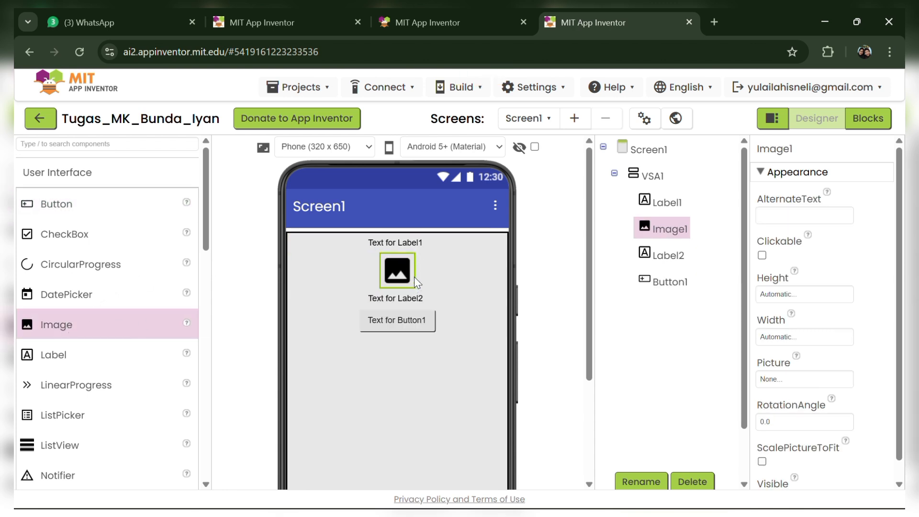
# - Upload the image file "Logo SMPIT AMS 04" and use it as the picture of Image1
pyautogui.scroll(-1, 794, 451)
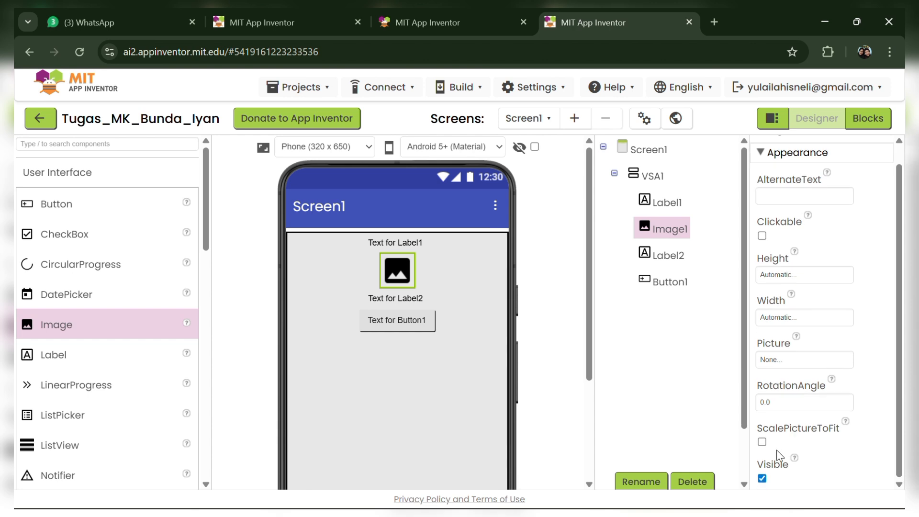
pyautogui.scroll(-2, 647, 365)
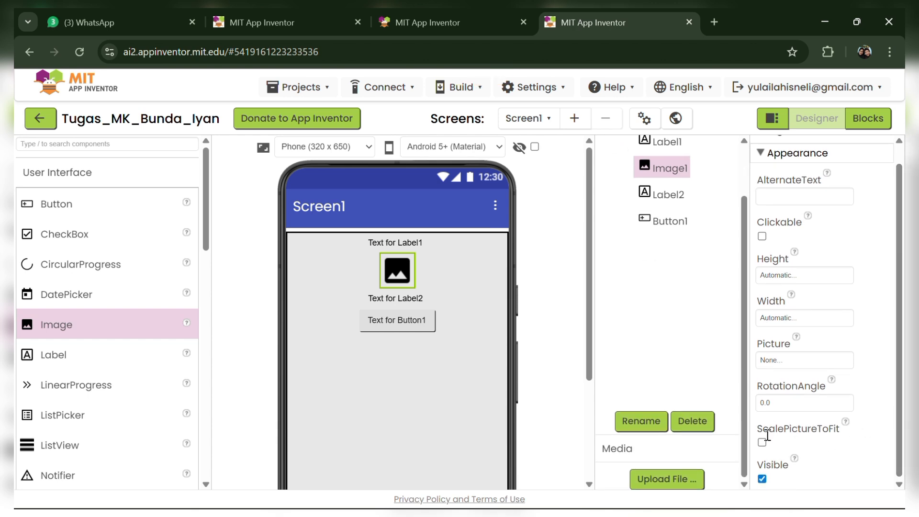
pyautogui.click(805, 365)
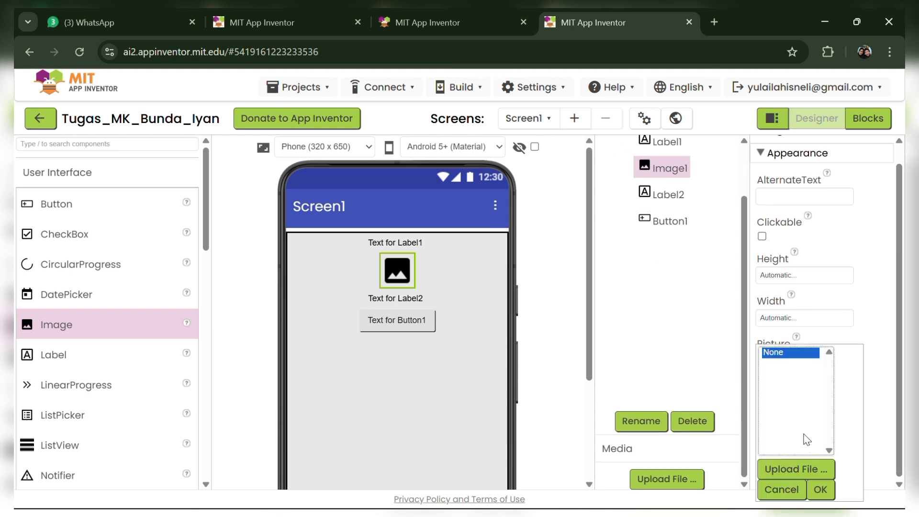
pyautogui.click(810, 470)
pyautogui.click(358, 284)
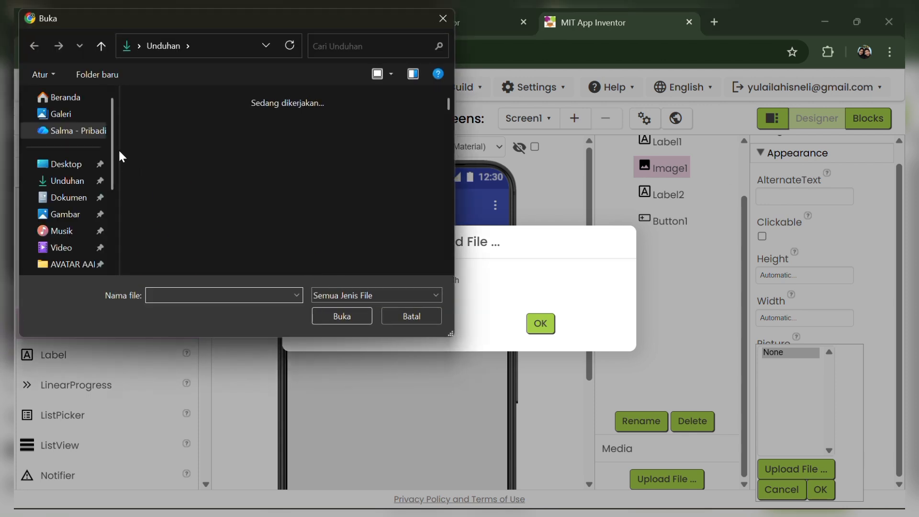
pyautogui.scroll(-5, 389, 191)
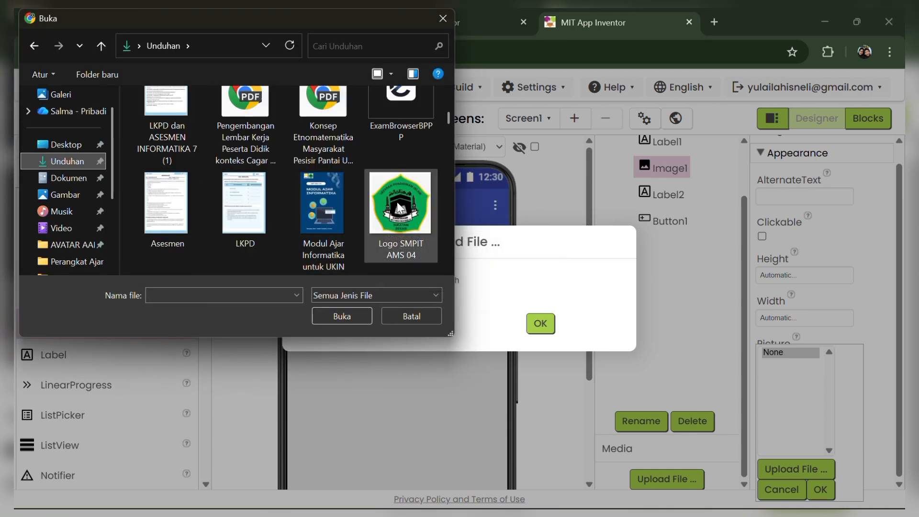
pyautogui.scroll(-2, 401, 206)
pyautogui.click(400, 124)
pyautogui.click(358, 321)
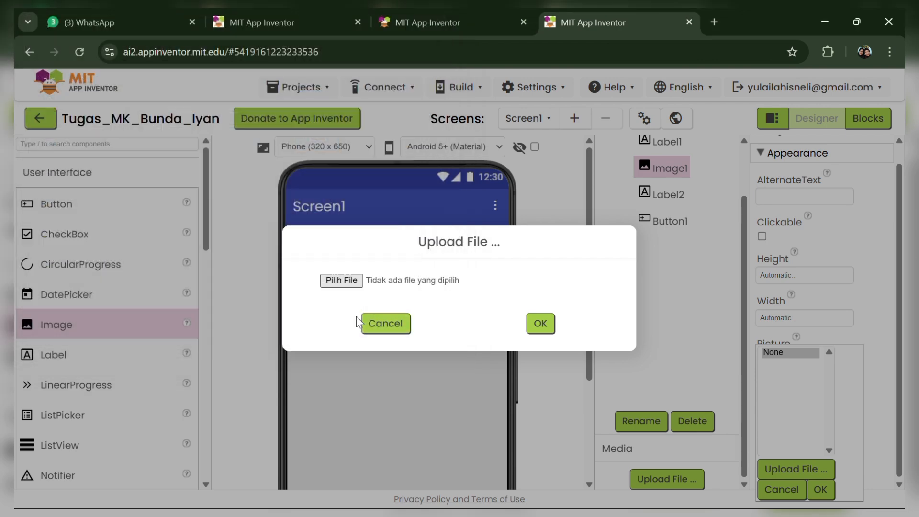
pyautogui.click(542, 324)
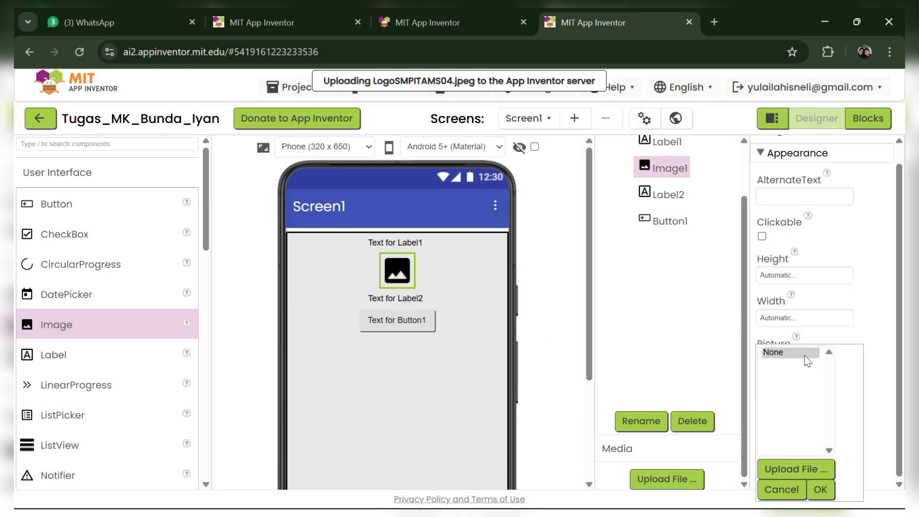
# - Set both the height and the width of Image1 to 150 pixels
pyautogui.scroll(-3, 407, 311)
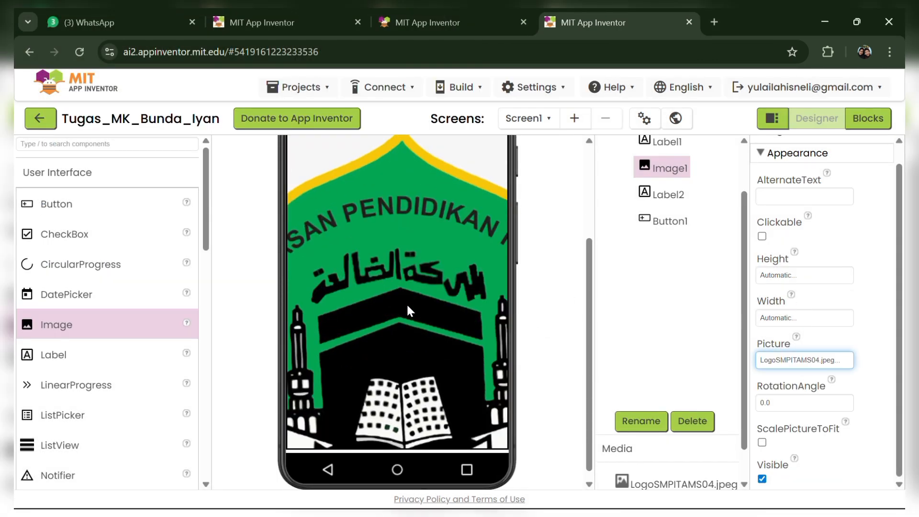
pyautogui.scroll(2, 413, 297)
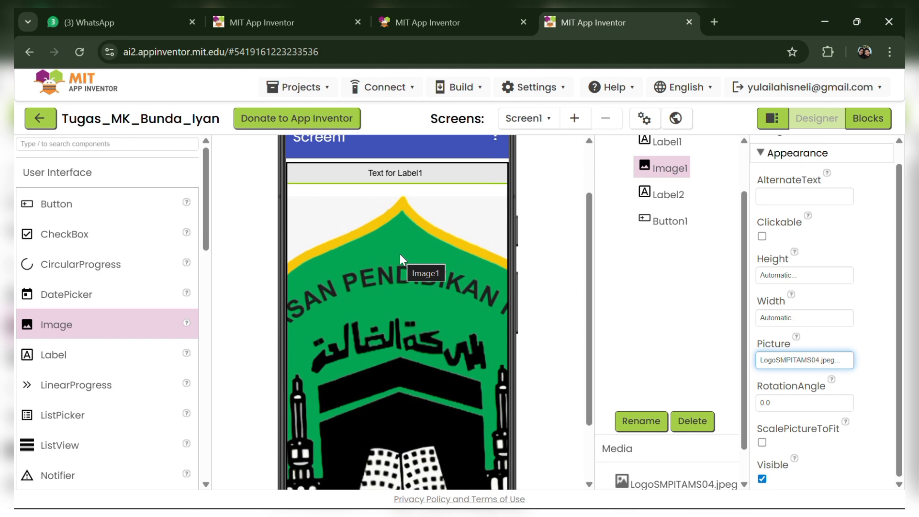
pyautogui.scroll(1, 845, 268)
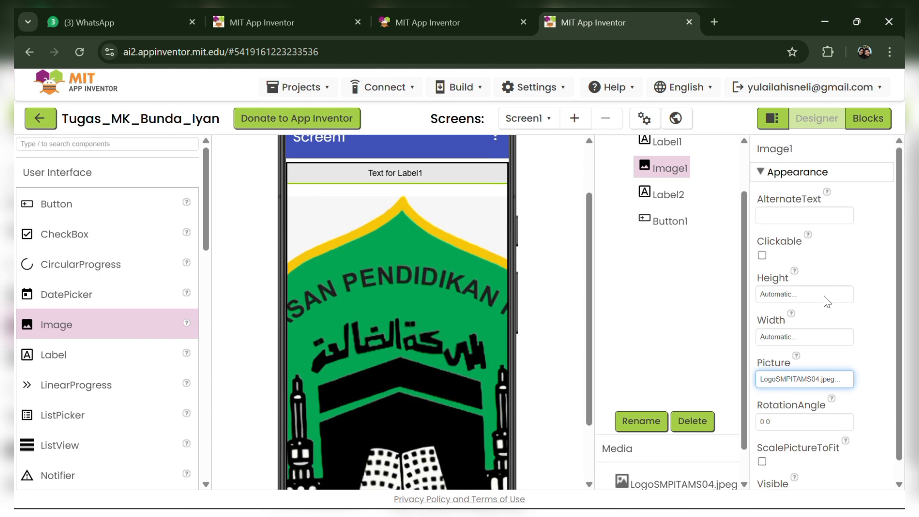
pyautogui.click(823, 300)
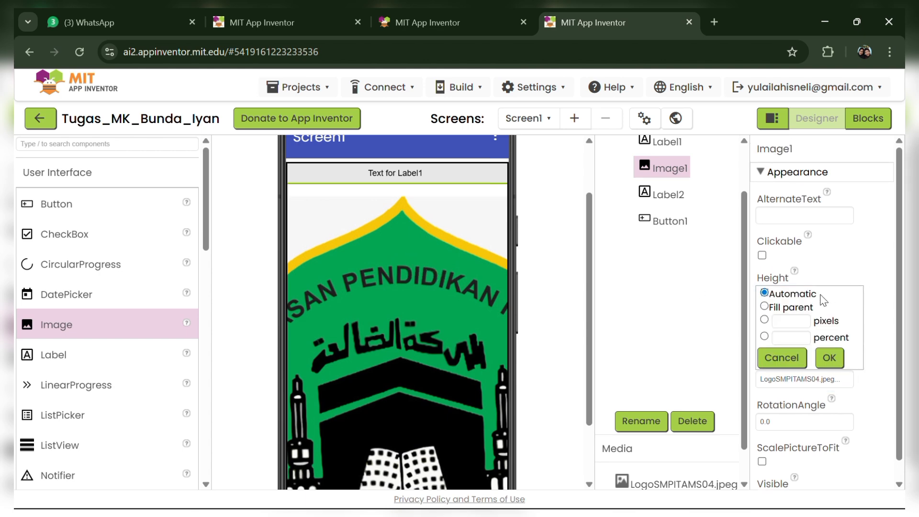
pyautogui.click(800, 322)
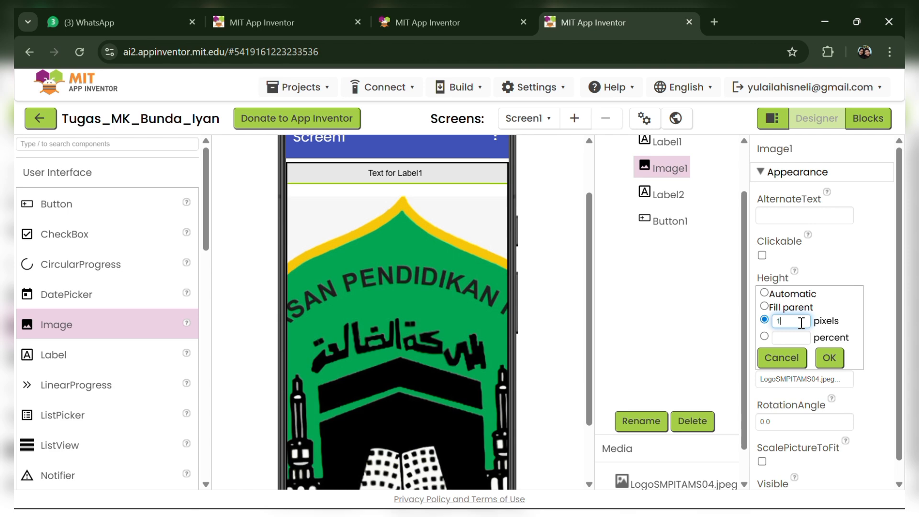
pyautogui.write('150')
pyautogui.click(830, 359)
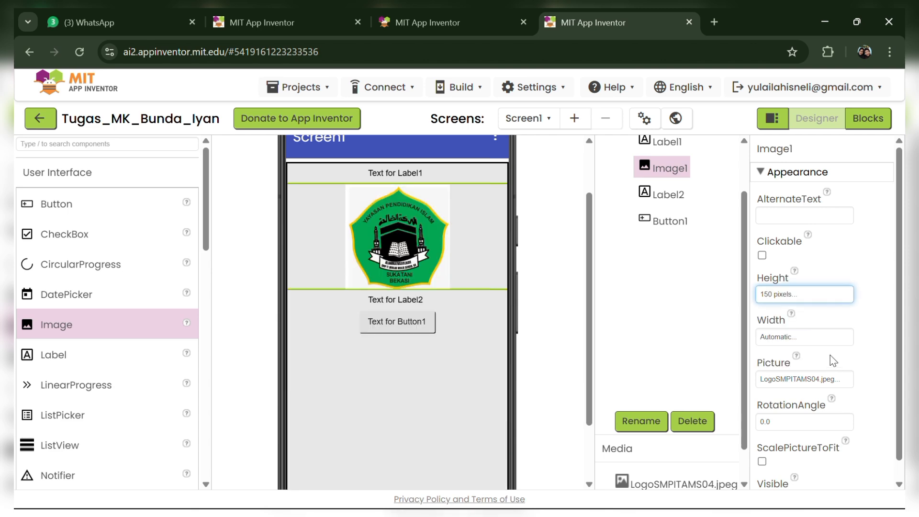
pyautogui.click(823, 343)
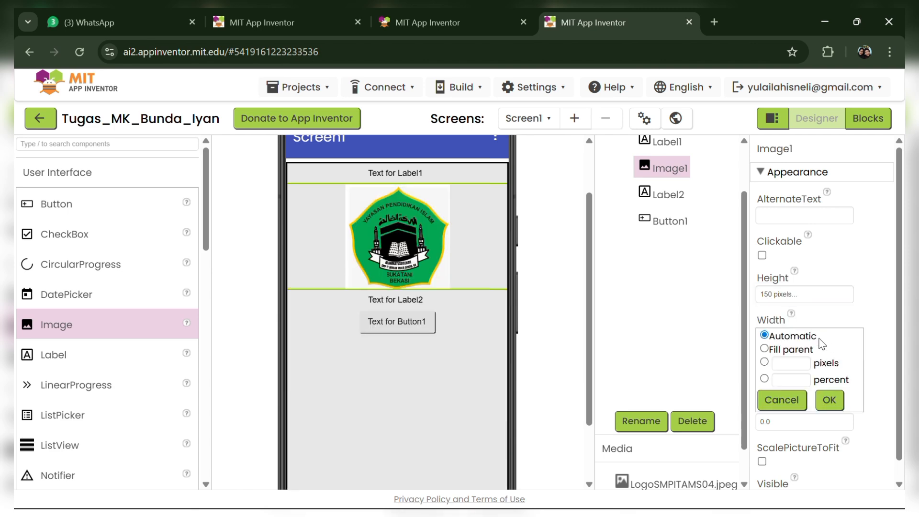
pyautogui.click(803, 365)
pyautogui.write('150')
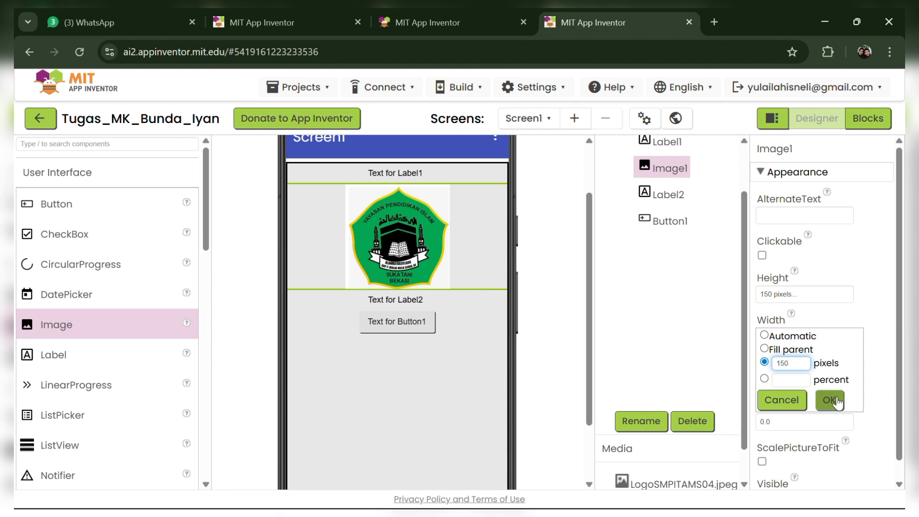
pyautogui.click(831, 400)
# - Rename Label1, the label above the logo image, as LabelJudul
pyautogui.click(422, 300)
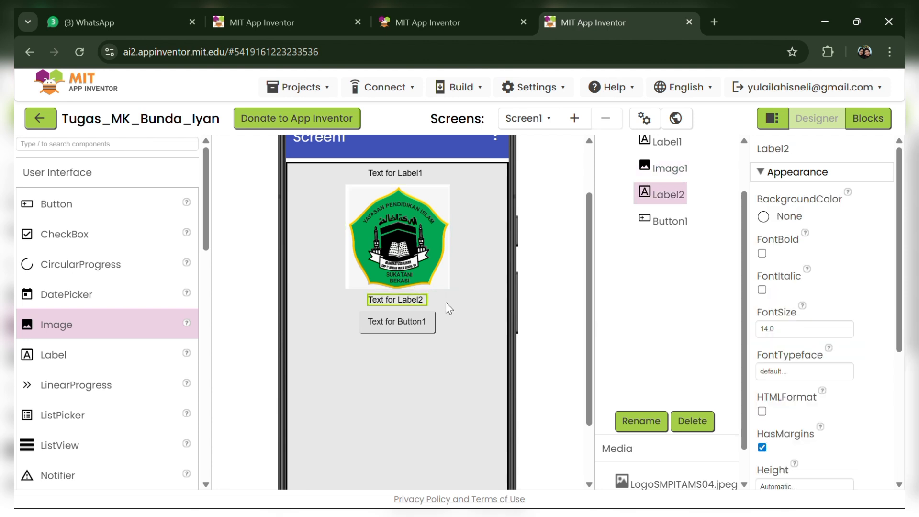
pyautogui.click(421, 174)
pyautogui.scroll(-2, 785, 377)
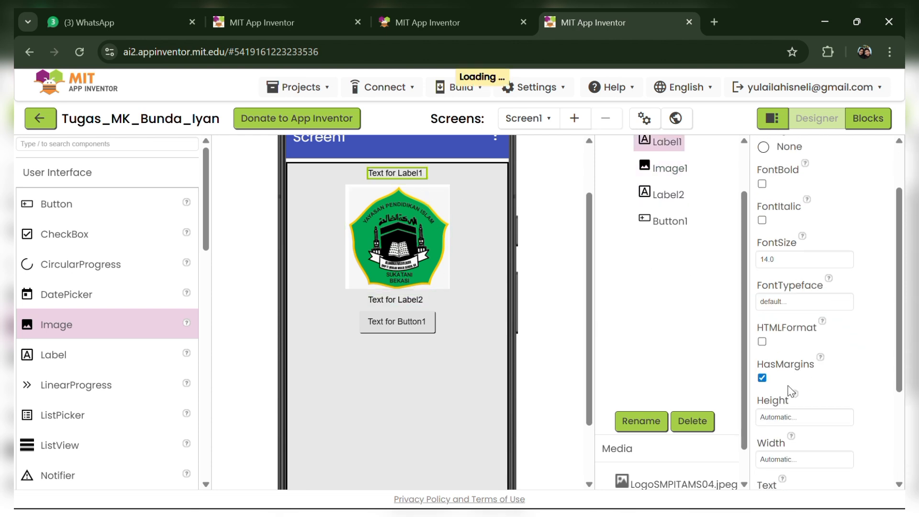
pyautogui.click(642, 421)
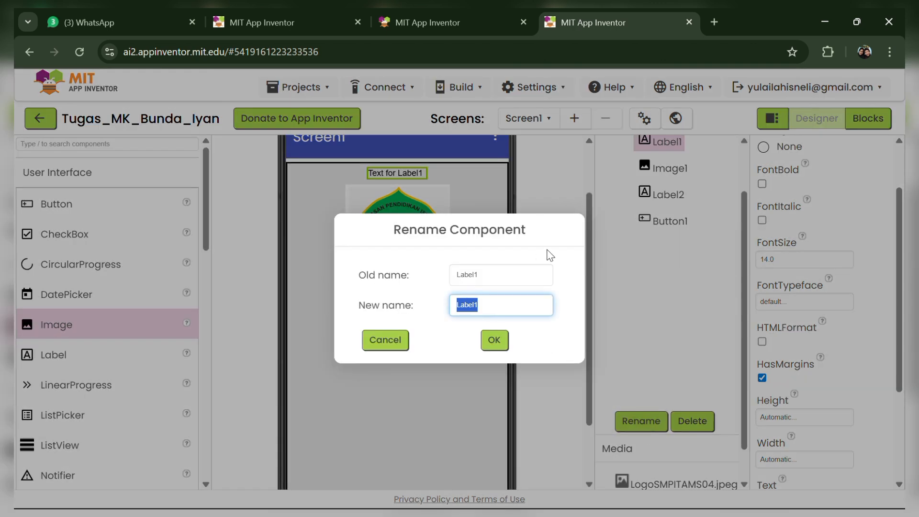
pyautogui.write('Judul')
pyautogui.press('Home')
pyautogui.write('LAb')
pyautogui.press('BackSpace')
pyautogui.write('a')
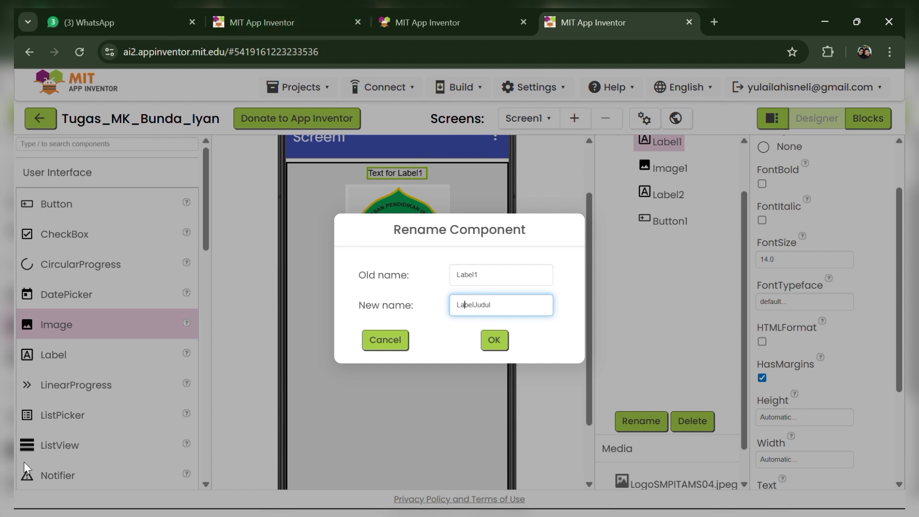
pyautogui.click(493, 341)
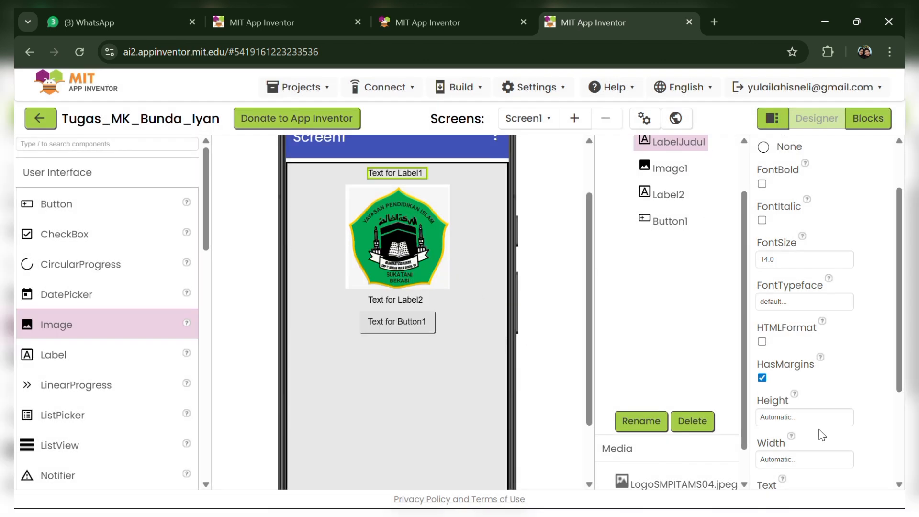
# - Set the text of LabelJudul to "MEDIA PEMBELAJARAN INTERAKTIF"
pyautogui.scroll(-2, 823, 435)
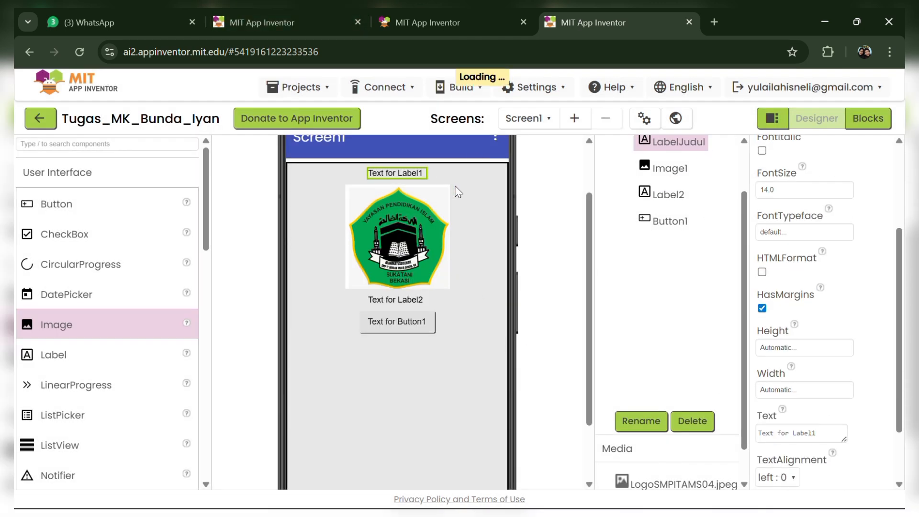
pyautogui.click(821, 434)
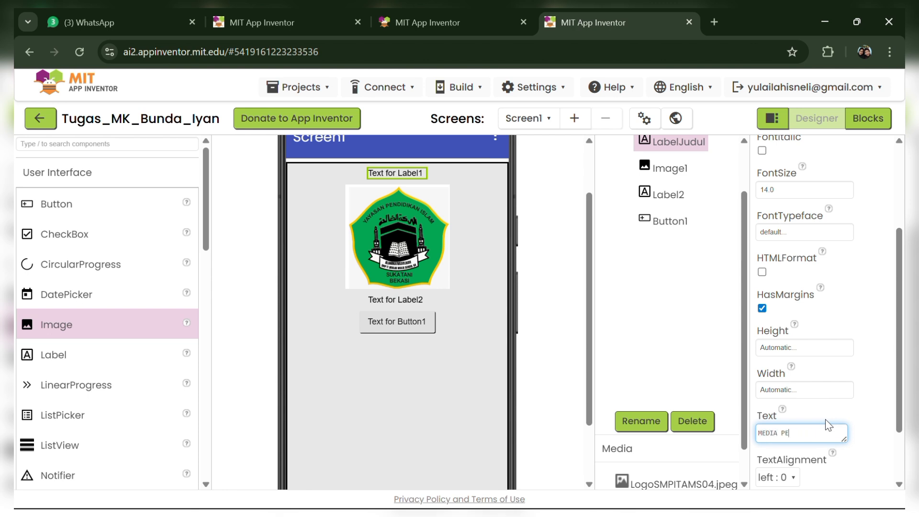
pyautogui.write('MEDIA PEMBELAJARAN INTERAKTIF')
pyautogui.click(444, 181)
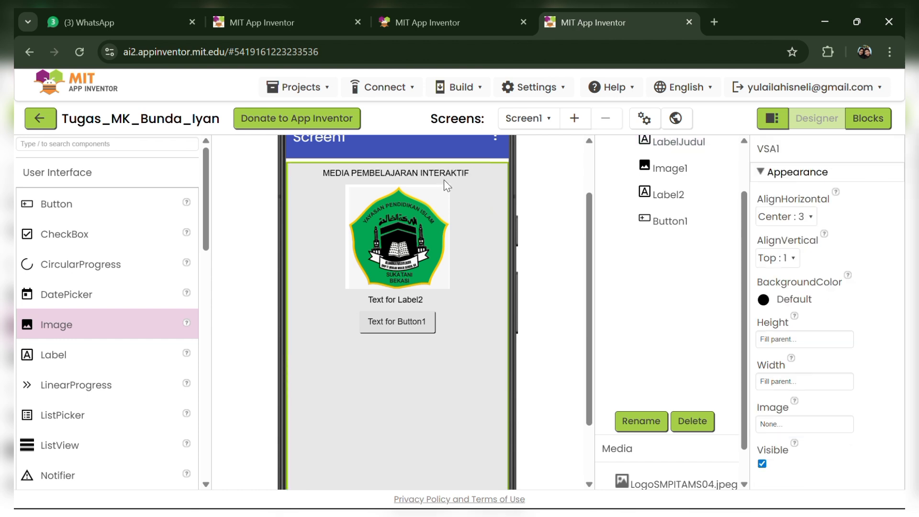
# - Set the font size of LabelJudul to 18 and make its text bold
pyautogui.click(463, 175)
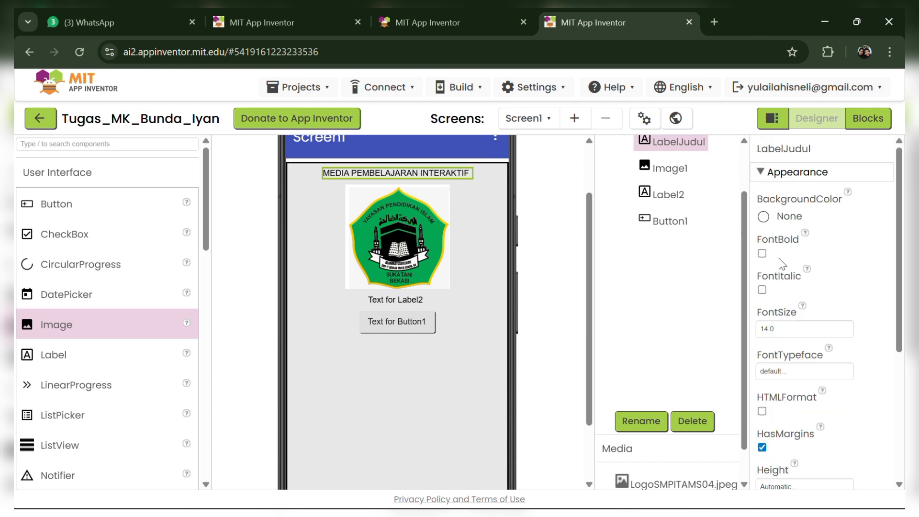
pyautogui.click(783, 331)
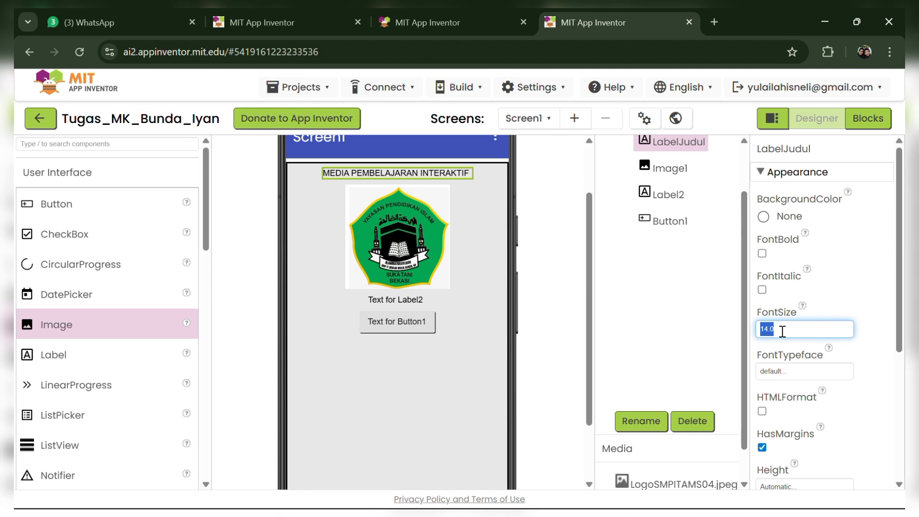
pyautogui.write('18')
pyautogui.click(559, 289)
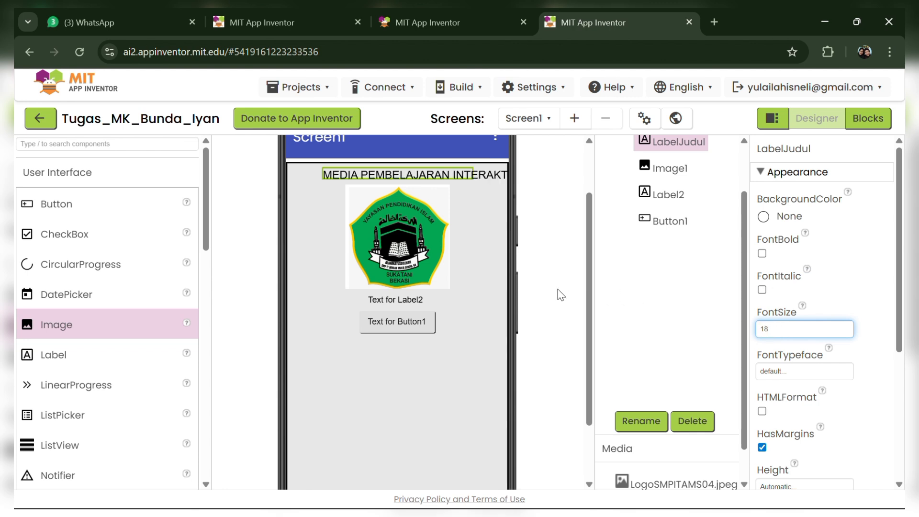
pyautogui.click(762, 254)
# - Change the text color of LabelJudul to the default color Blue
pyautogui.scroll(-3, 808, 431)
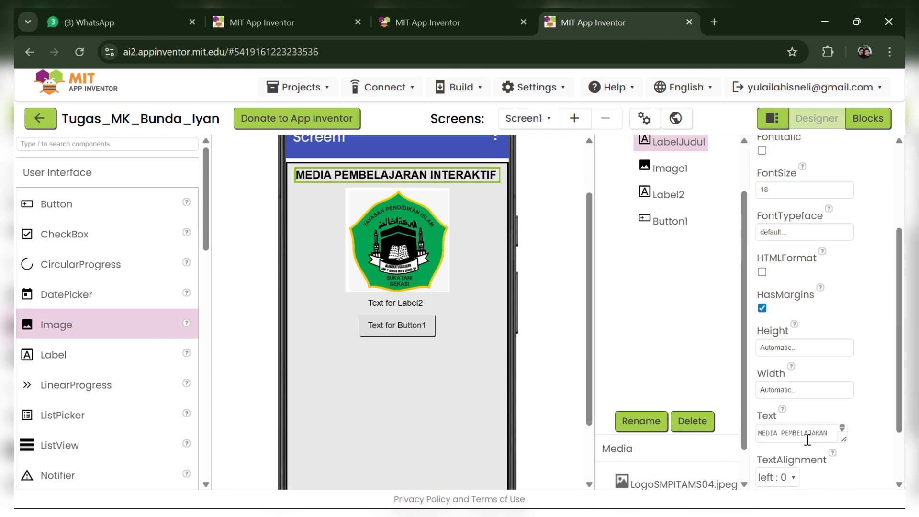
pyautogui.scroll(-1, 807, 440)
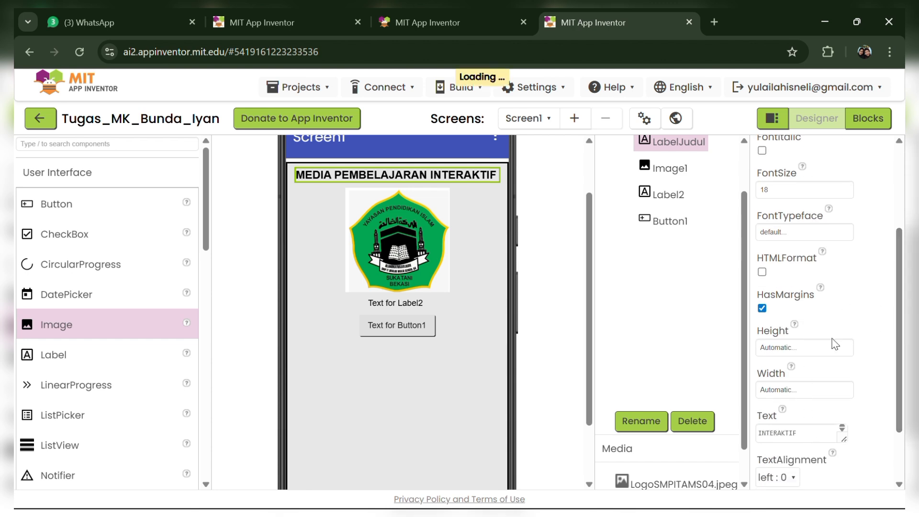
pyautogui.scroll(-2, 834, 343)
pyautogui.click(763, 440)
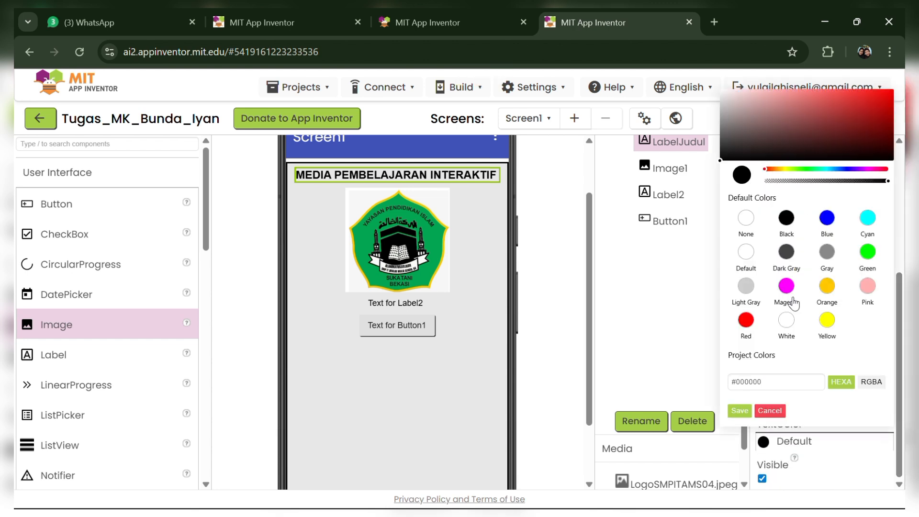
pyautogui.click(828, 218)
pyautogui.click(740, 411)
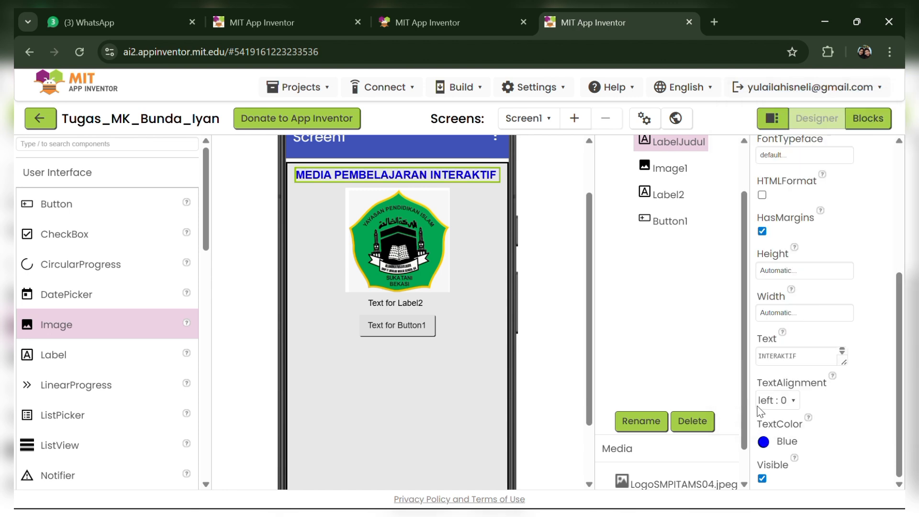
# - Rename Label2, the label between the logo image and the button, as SPACER1
pyautogui.click(417, 304)
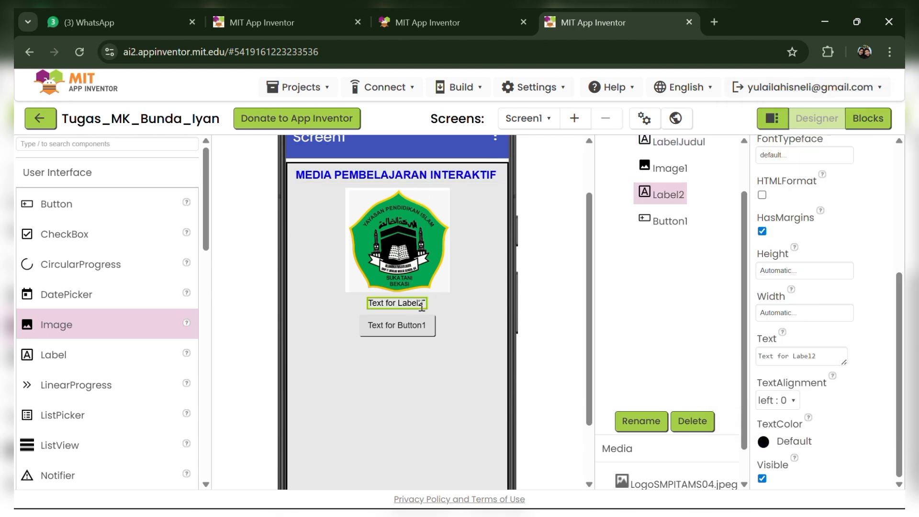
pyautogui.click(659, 431)
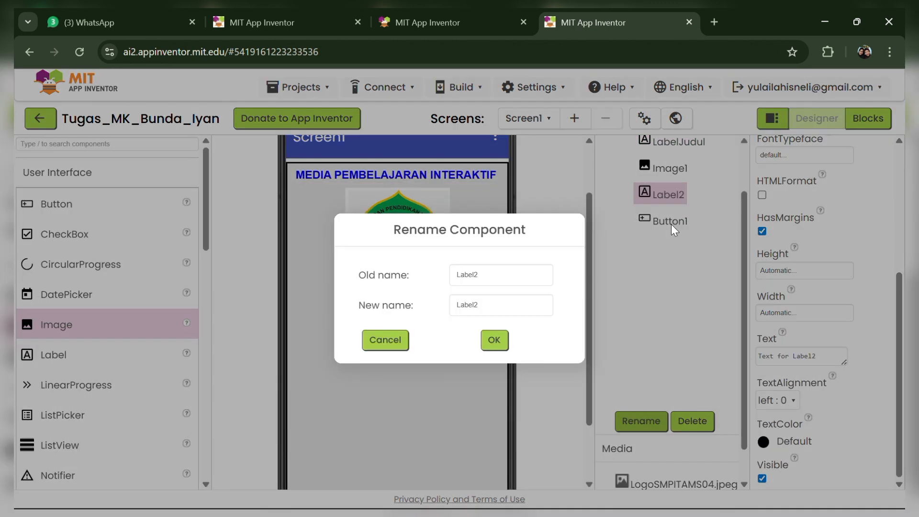
pyautogui.write('SPACER')
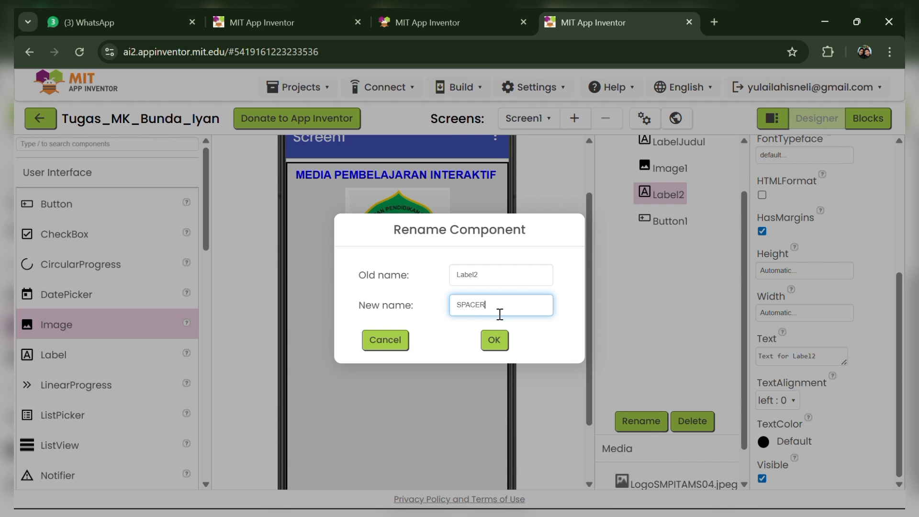
pyautogui.write('1')
pyautogui.click(494, 340)
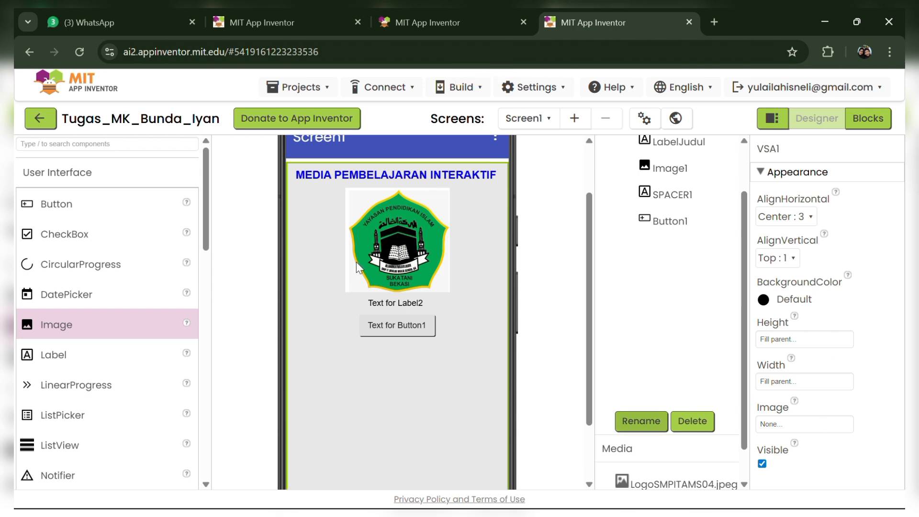
# - Clear the text of the SPACER1 label so that it is empty
pyautogui.click(414, 302)
pyautogui.scroll(-1, 670, 335)
pyautogui.scroll(-5, 825, 339)
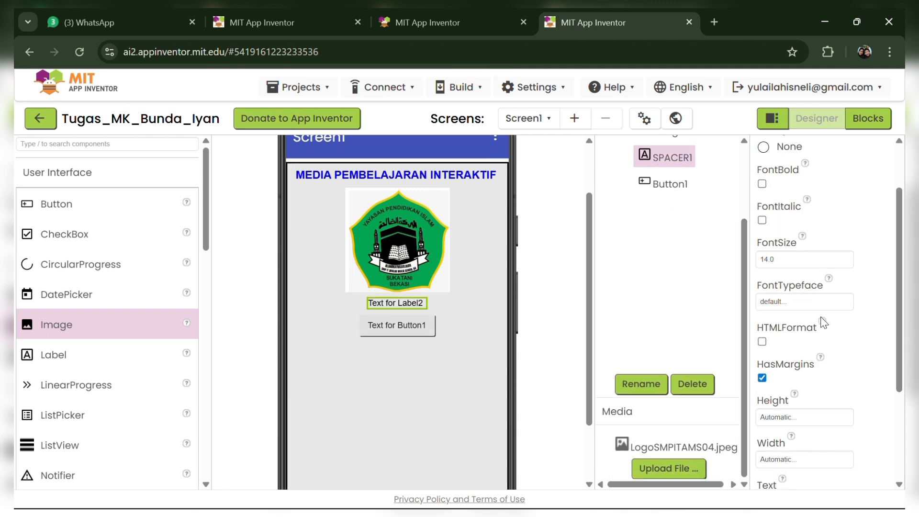
pyautogui.doubleClick(835, 364)
pyautogui.press('BackSpace')
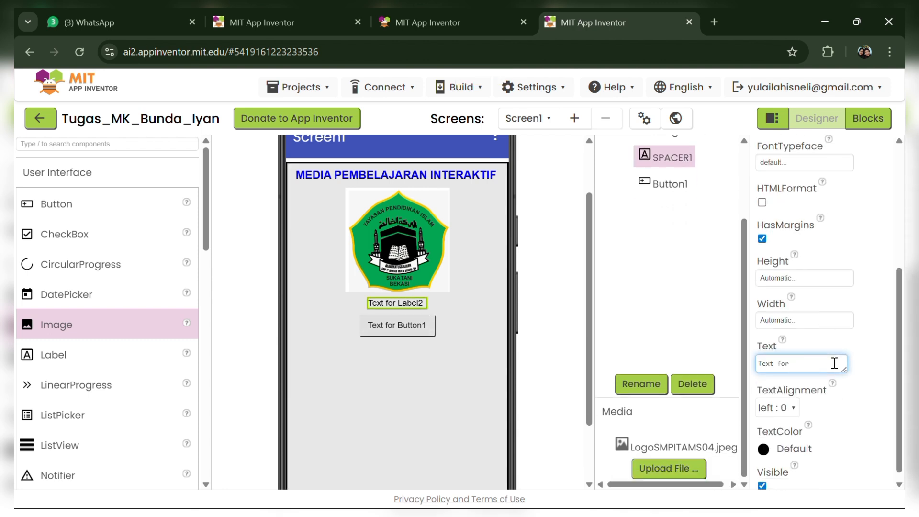
pyautogui.click(525, 280)
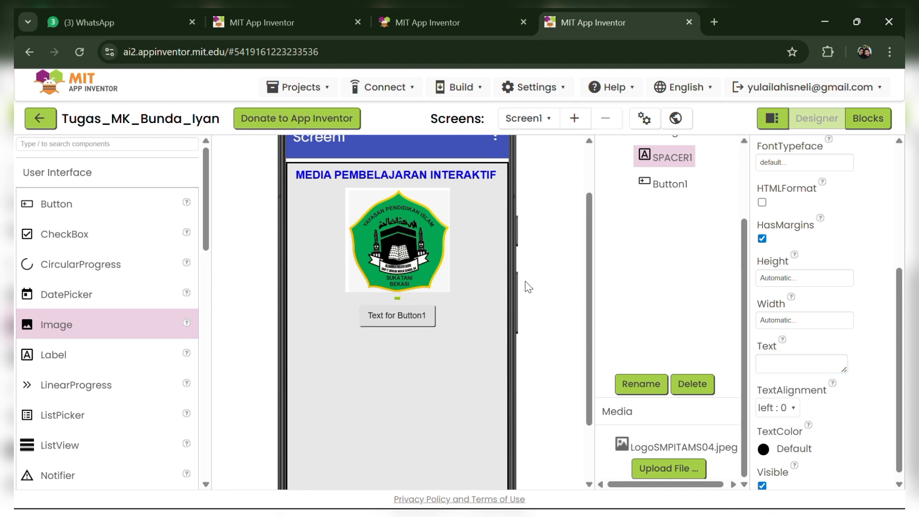
# - Set the height of SPACER1 to 10 pixels and its width to Fill parent
pyautogui.scroll(2, 807, 355)
pyautogui.click(825, 350)
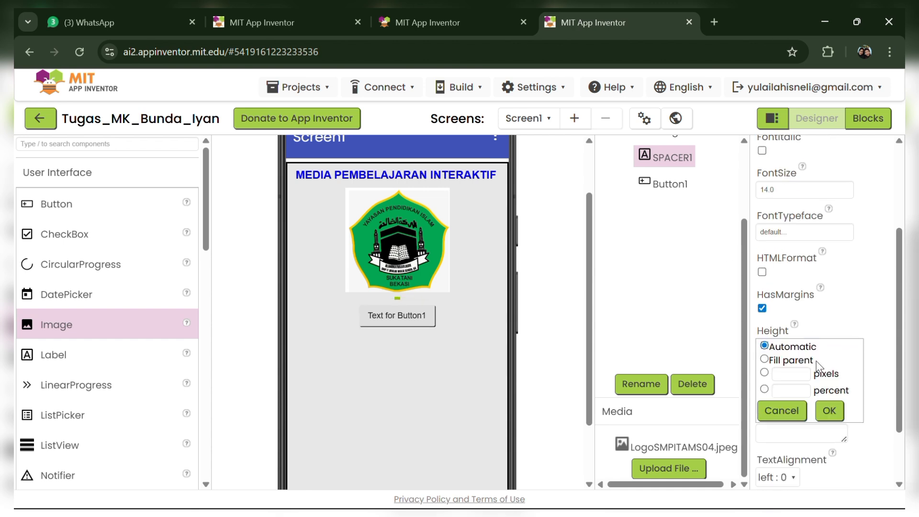
pyautogui.click(808, 375)
pyautogui.write('10')
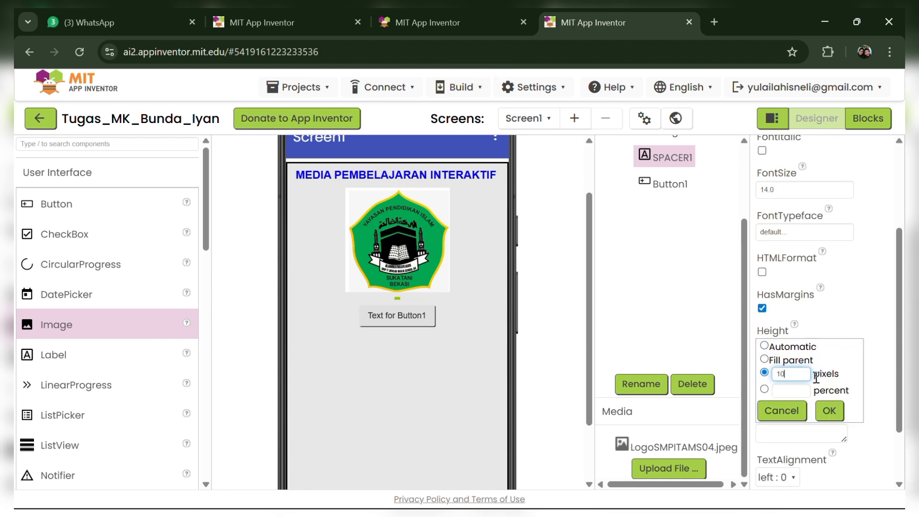
pyautogui.click(830, 411)
pyautogui.click(806, 393)
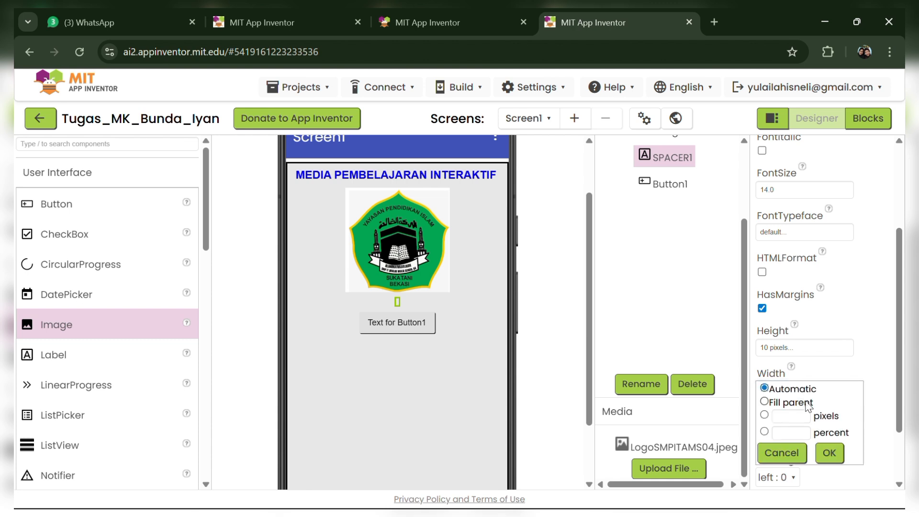
pyautogui.click(806, 403)
pyautogui.doubleClick(824, 455)
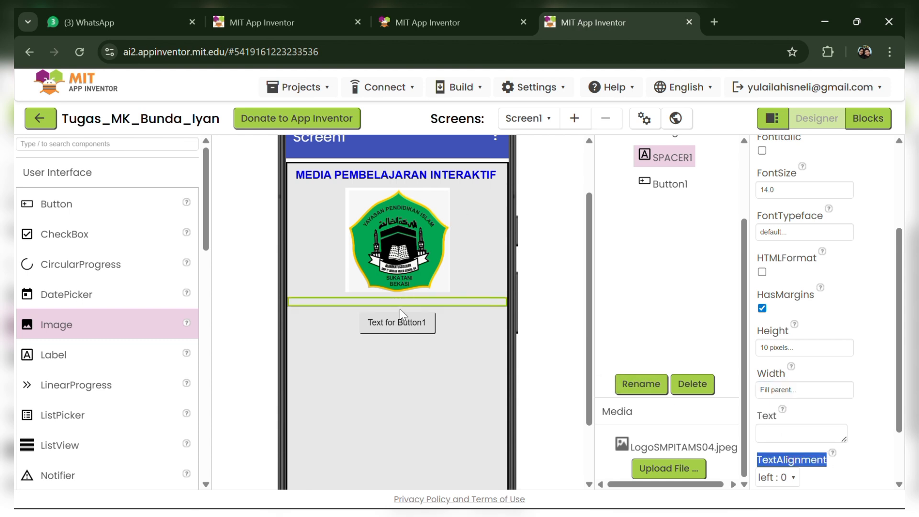
# - Rename Button1, the button below the spacer, as BtnSTAR
pyautogui.click(407, 323)
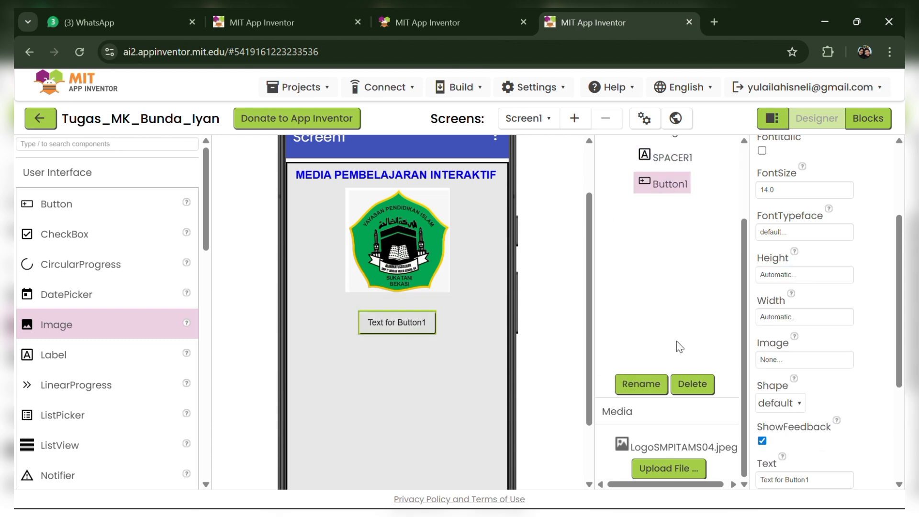
pyautogui.click(641, 384)
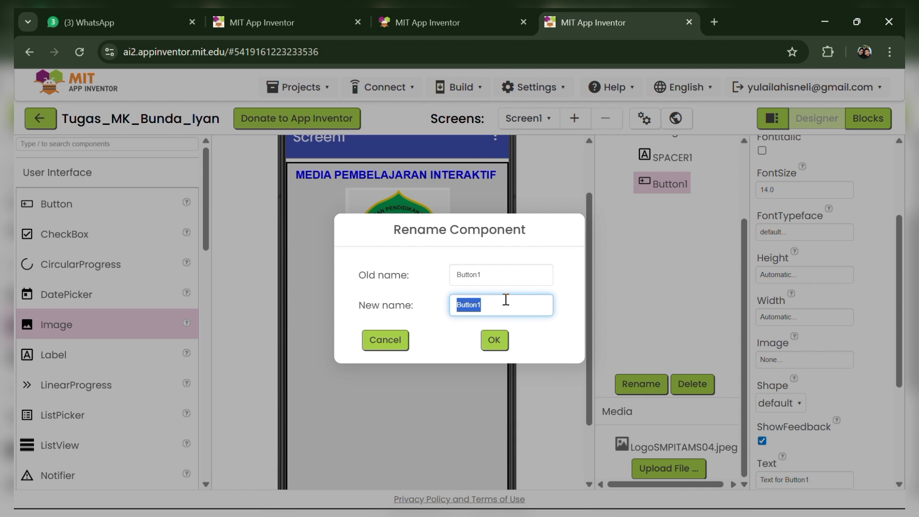
pyautogui.write('b')
pyautogui.doubleClick(479, 310)
pyautogui.write('BtnSTAR')
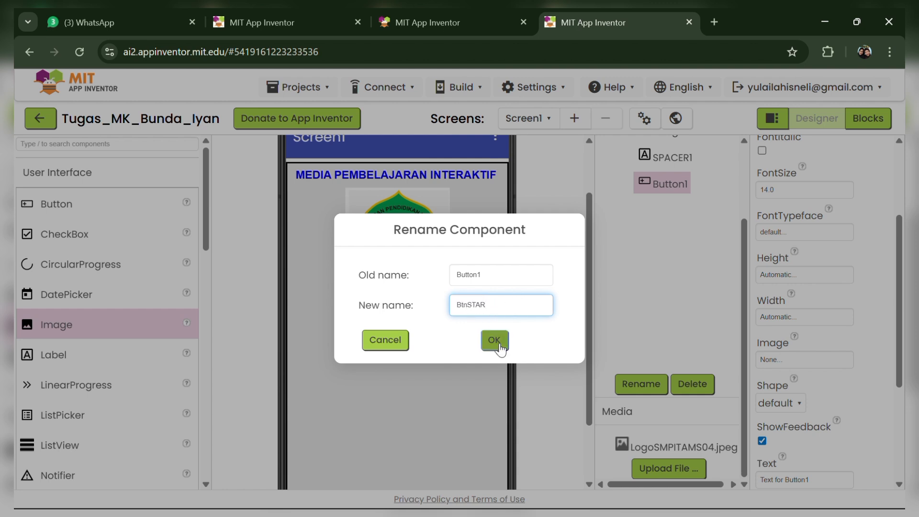
pyautogui.click(495, 341)
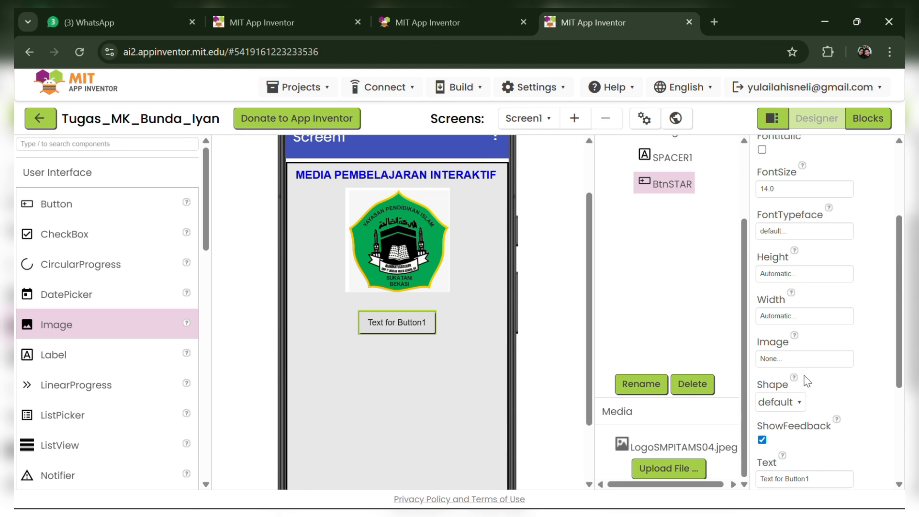
# - Replace the text of the BtnSTAR button with "START"
pyautogui.scroll(-3, 805, 380)
pyautogui.click(829, 342)
pyautogui.press('BackSpace')
pyautogui.press('BackSpace')
pyautogui.press('BackSpace')
pyautogui.press('BackSpace')
pyautogui.press('BackSpace')
pyautogui.press('BackSpace')
pyautogui.press('BackSpace')
pyautogui.press('BackSpace')
pyautogui.press('BackSpace')
pyautogui.press('BackSpace')
pyautogui.press('BackSpace')
pyautogui.press('BackSpace')
pyautogui.press('BackSpace')
pyautogui.press('BackSpace')
pyautogui.press('BackSpace')
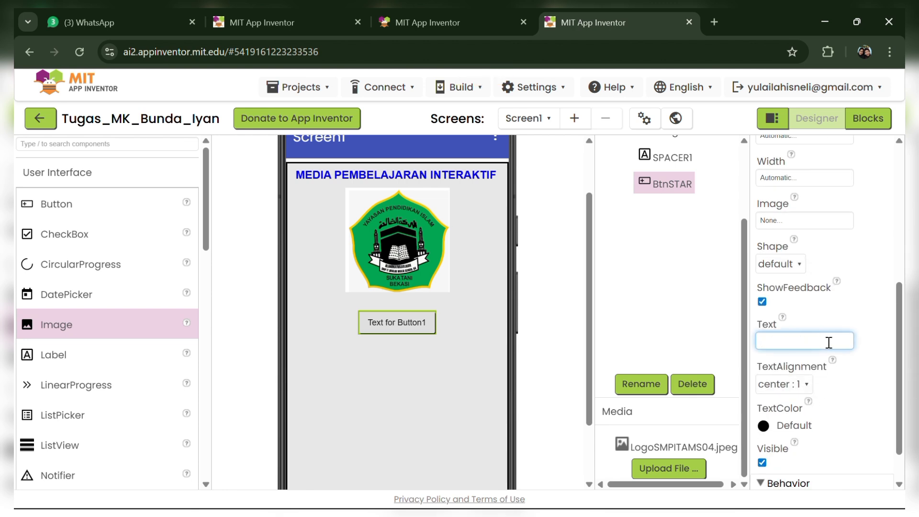
pyautogui.write('START')
# - Make the text of the BtnSTAR button bold
pyautogui.scroll(6, 809, 243)
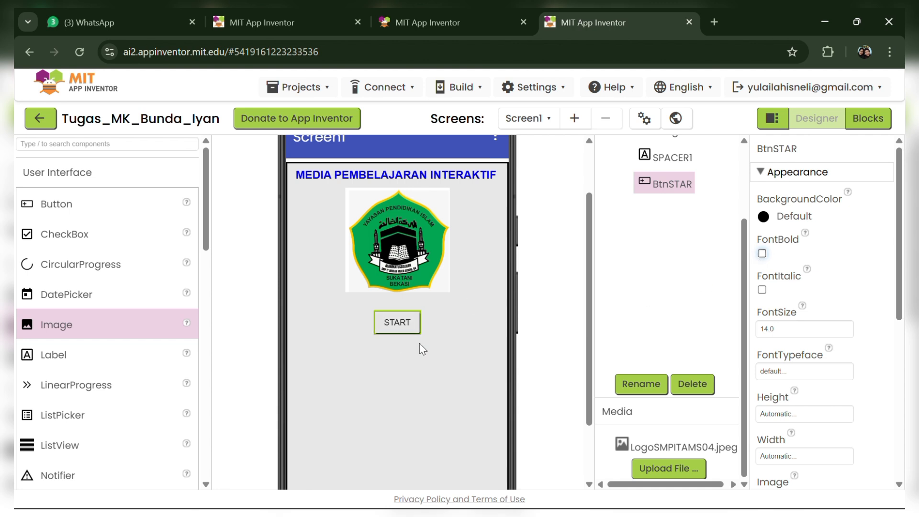
pyautogui.click(458, 328)
pyautogui.click(412, 328)
pyautogui.click(762, 253)
pyautogui.scroll(-2, 433, 337)
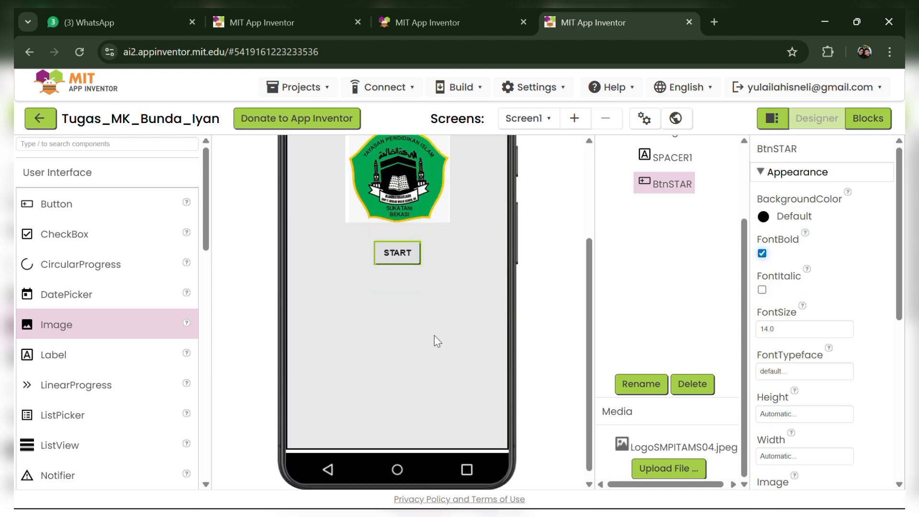
pyautogui.scroll(4, 478, 330)
# - Change the text color of BtnSTAR to the default color Blue and save it
pyautogui.scroll(-7, 813, 382)
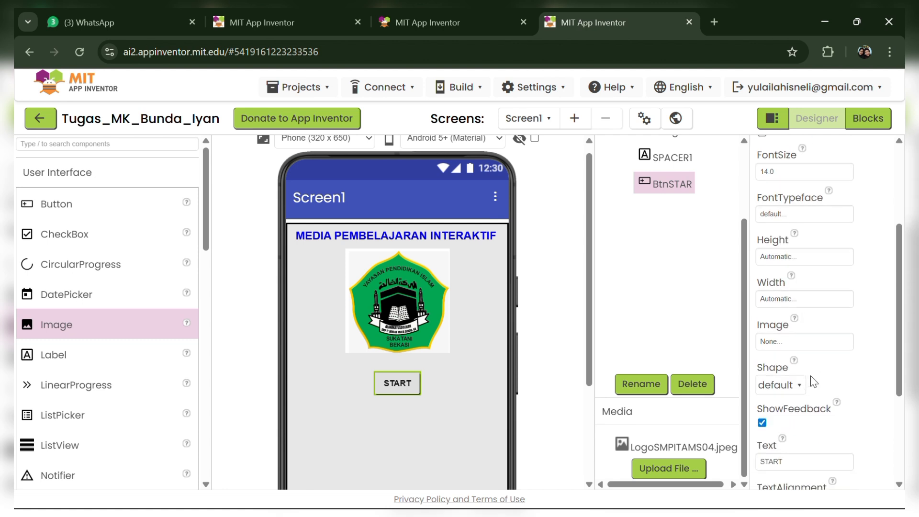
pyautogui.click(766, 382)
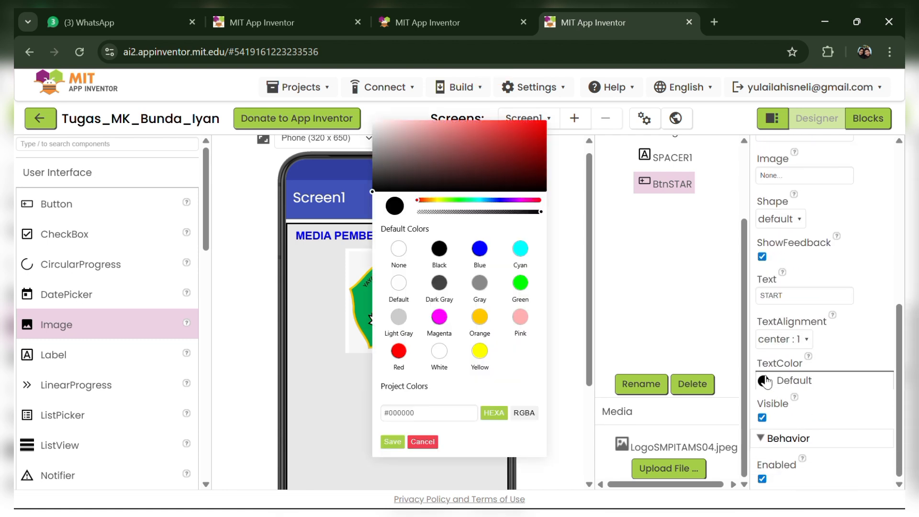
pyautogui.click(399, 351)
pyautogui.click(517, 286)
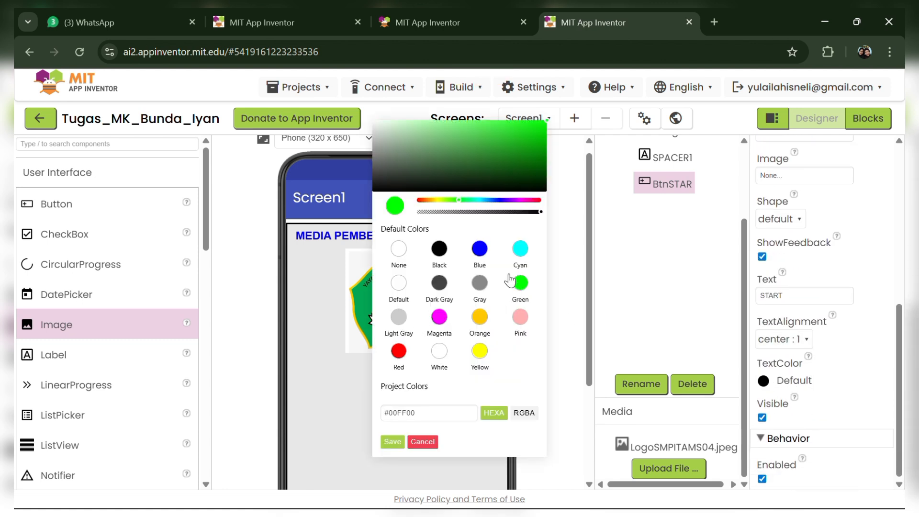
pyautogui.click(481, 250)
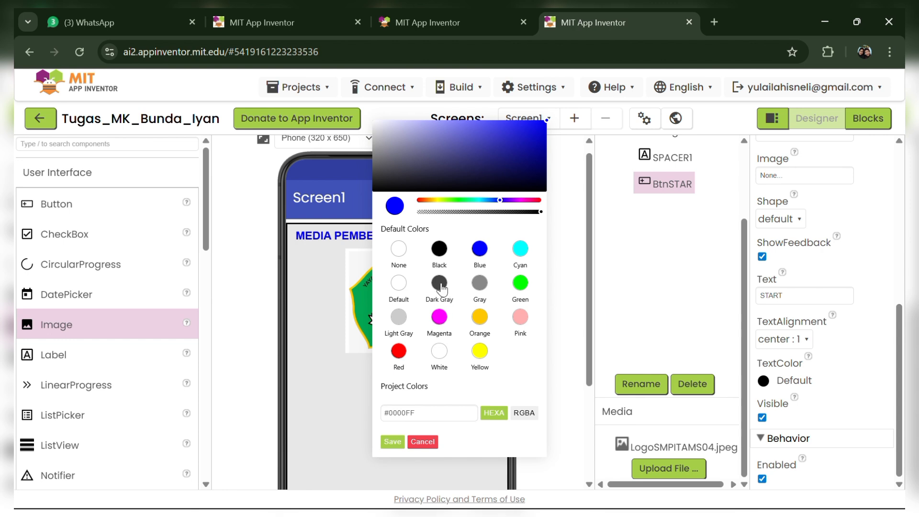
pyautogui.click(392, 442)
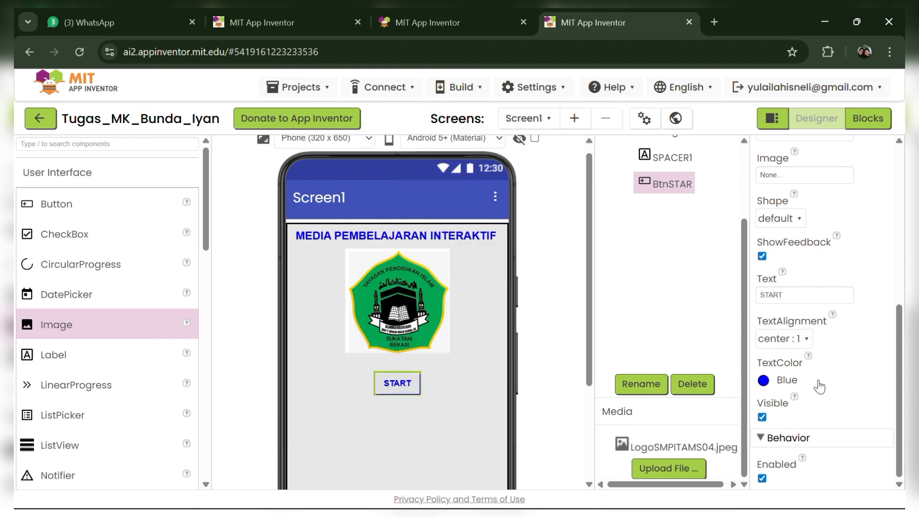
# - Change the shape of the BtnSTAR button to oval
pyautogui.scroll(3, 808, 417)
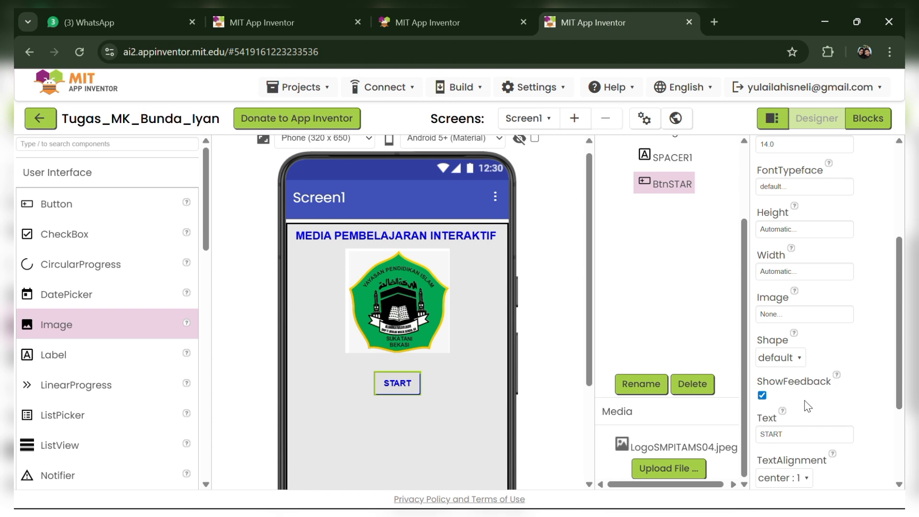
pyautogui.click(799, 357)
pyautogui.click(781, 443)
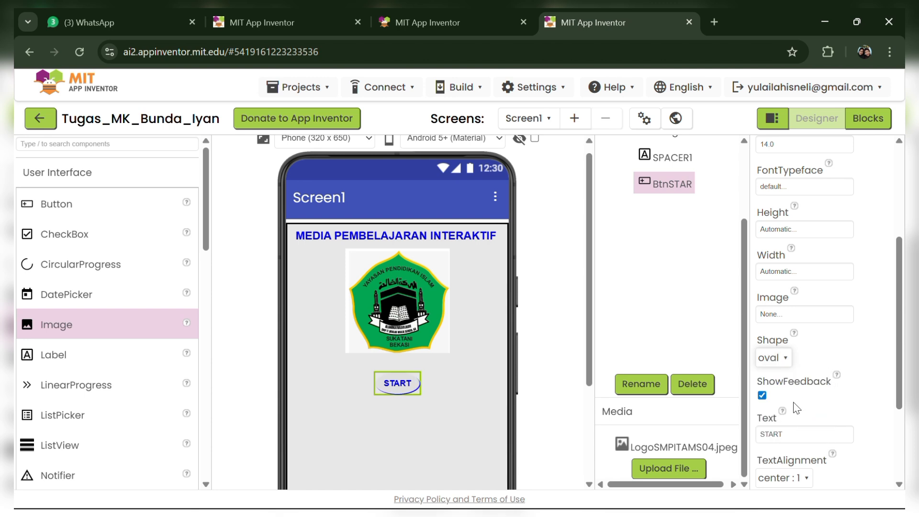
pyautogui.scroll(2, 809, 360)
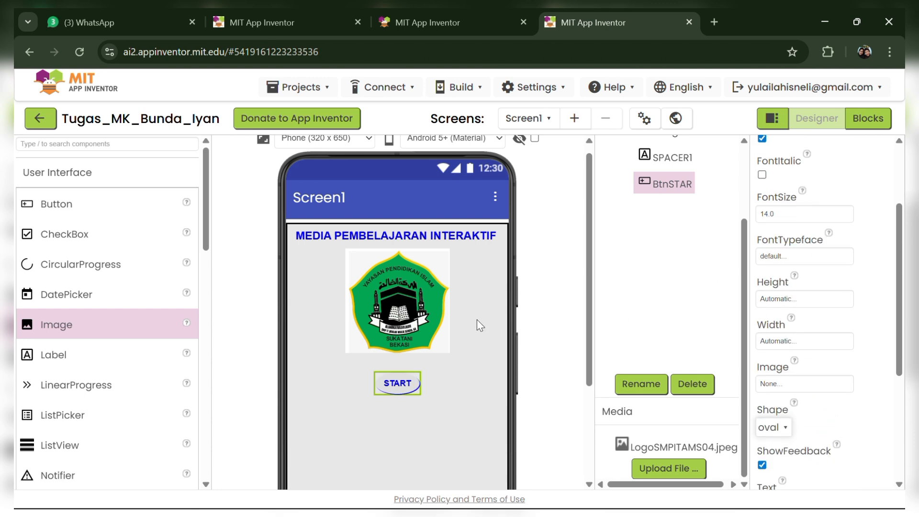
# - Hide the VSA1 arrangement with its contents by turning off its Visible property
pyautogui.click(442, 391)
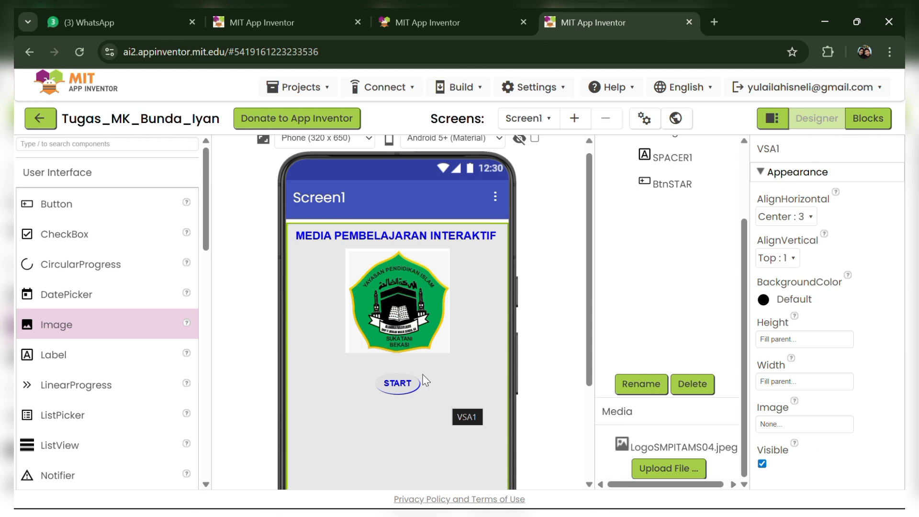
pyautogui.scroll(1, 438, 369)
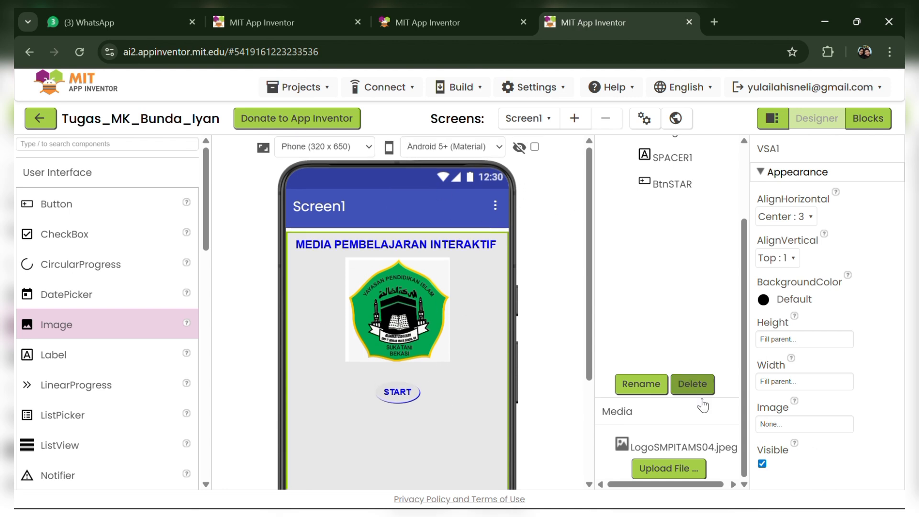
pyautogui.scroll(2, 665, 199)
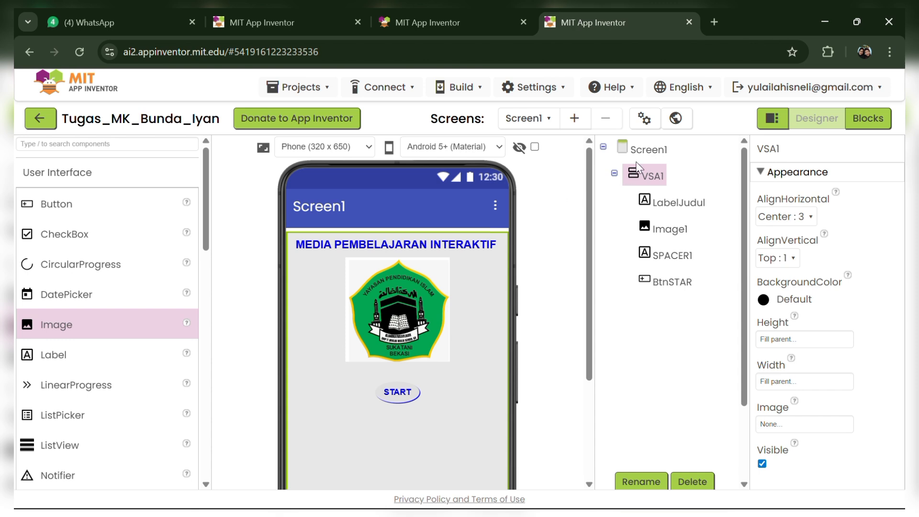
pyautogui.click(763, 464)
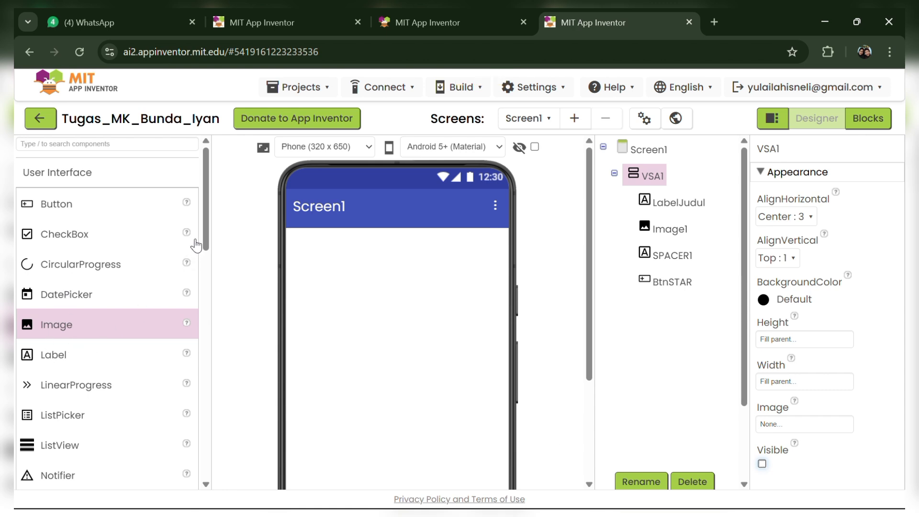
# - Add a VerticalScrollArrangement inside VSA1 and a second one directly on Screen1 above VSA1
pyautogui.scroll(-6, 201, 242)
pyautogui.scroll(3, 199, 302)
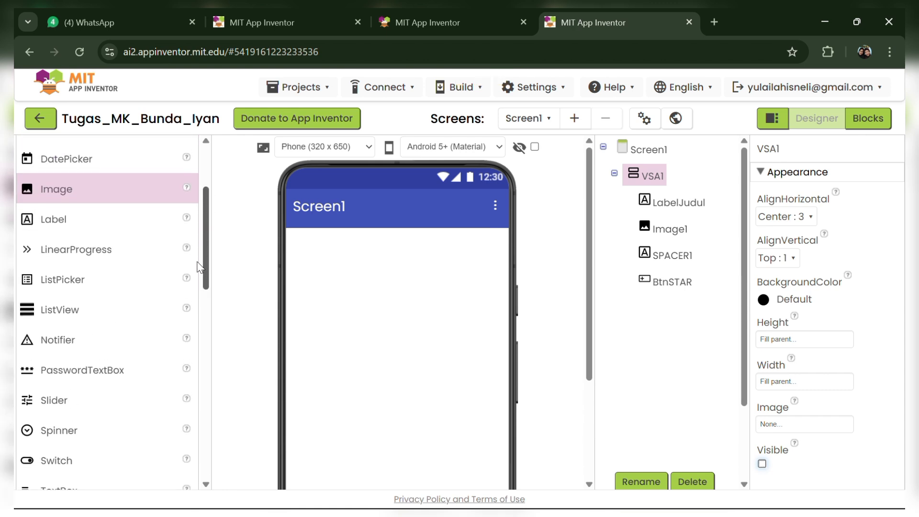
pyautogui.scroll(3, 200, 267)
pyautogui.scroll(-10, 198, 316)
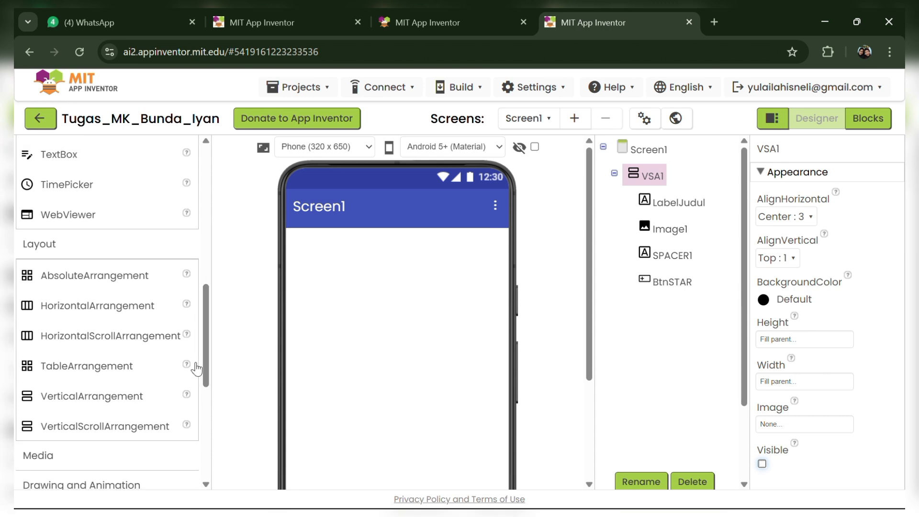
pyautogui.moveTo(115, 429); pyautogui.dragTo(296, 369)
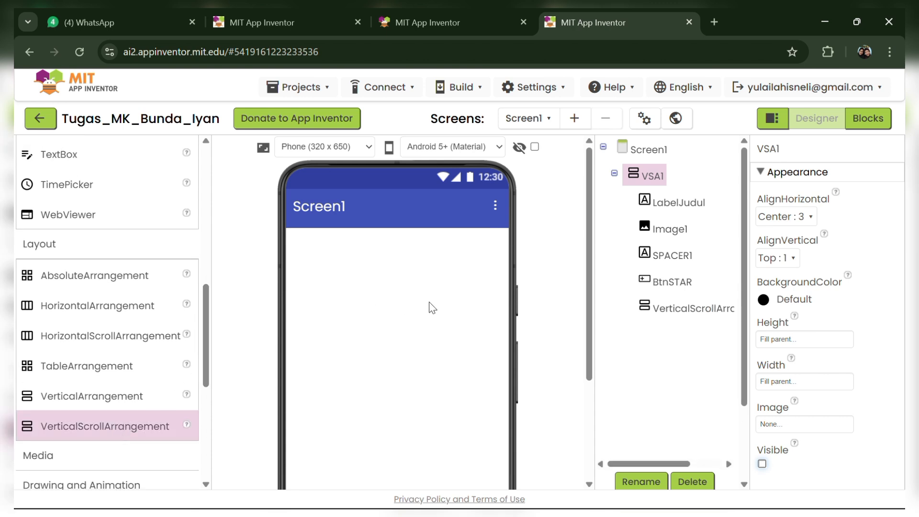
pyautogui.moveTo(150, 427); pyautogui.dragTo(388, 323)
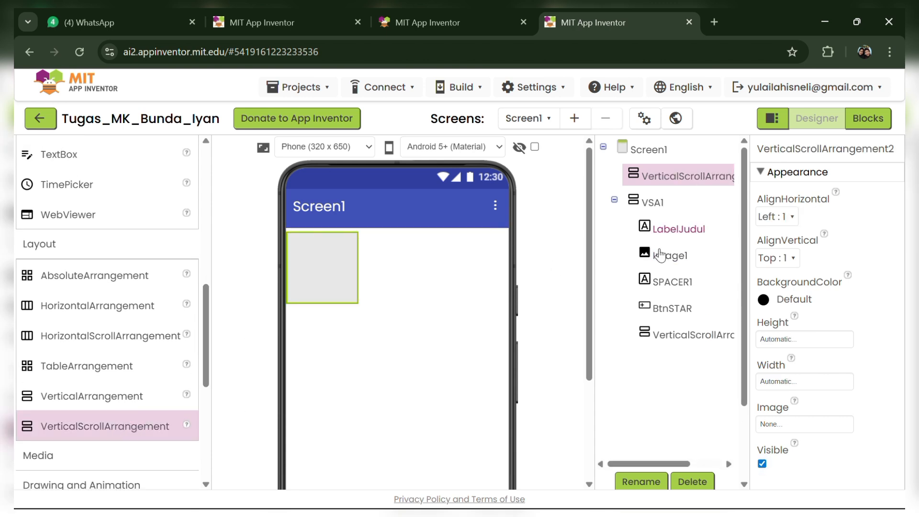
# - Rename the new VerticalScrollArrangement2 above VSA1 as VSA2
pyautogui.click(635, 483)
pyautogui.write('V')
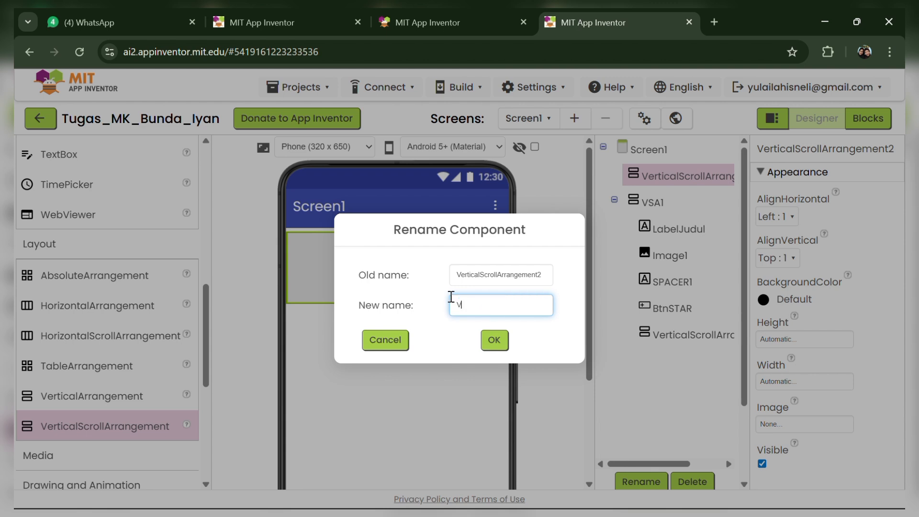
pyautogui.write('SA2')
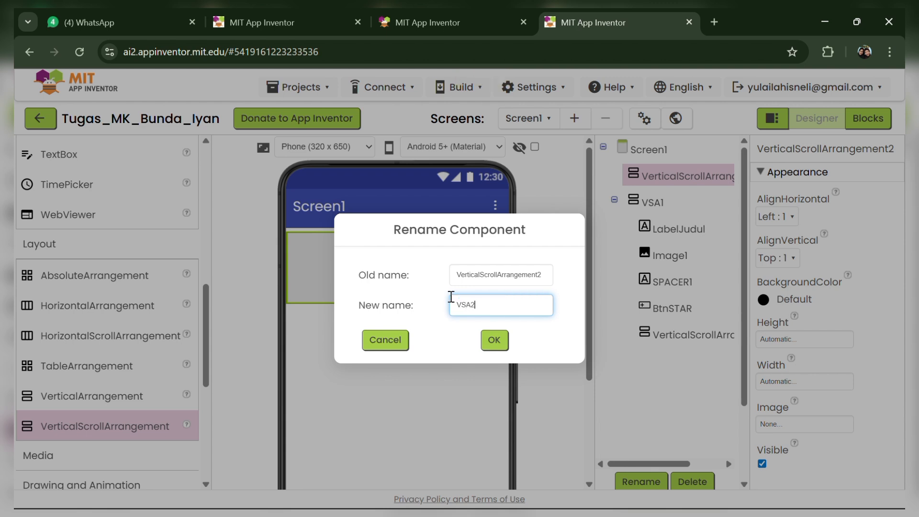
pyautogui.click(496, 341)
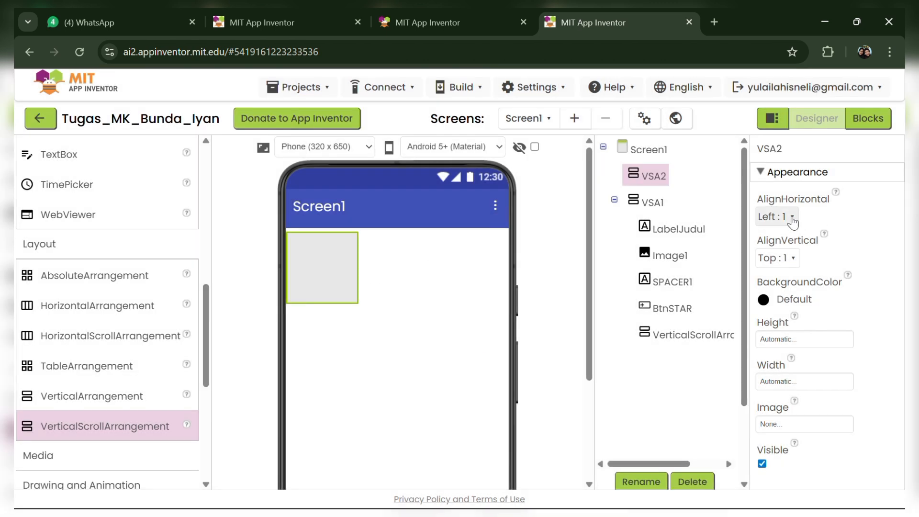
# - Set the horizontal alignment of VSA2 to Center and its height to Fill parent
pyautogui.click(776, 217)
pyautogui.click(782, 261)
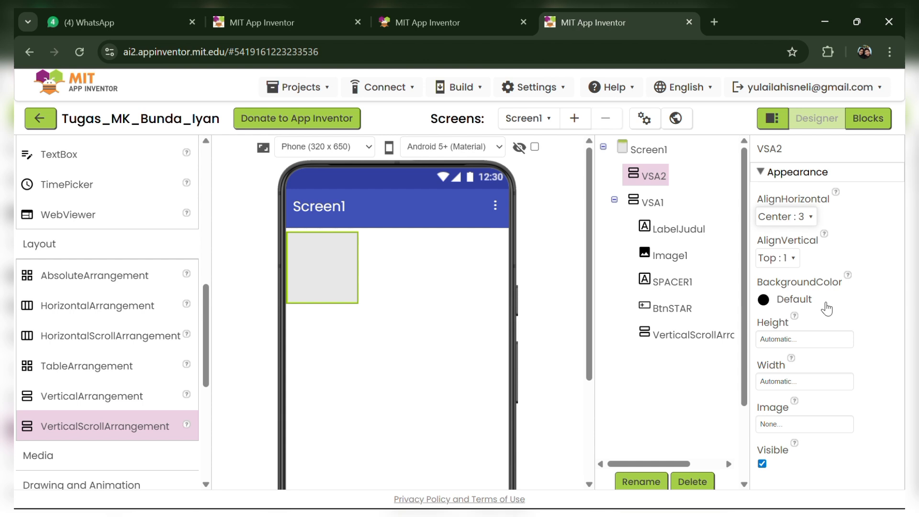
pyautogui.click(819, 341)
pyautogui.click(809, 352)
pyautogui.click(830, 404)
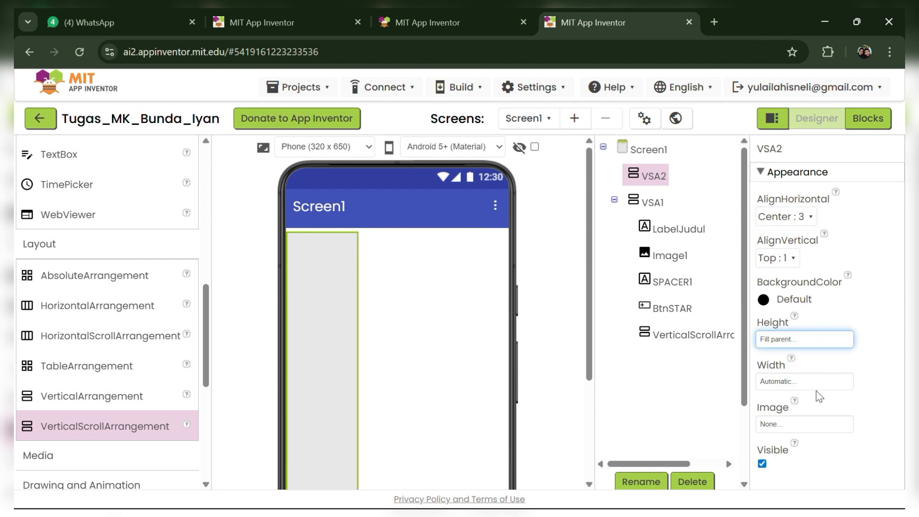
# - Set the width of VSA2 to Fill parent
pyautogui.click(808, 382)
pyautogui.click(809, 394)
pyautogui.click(830, 445)
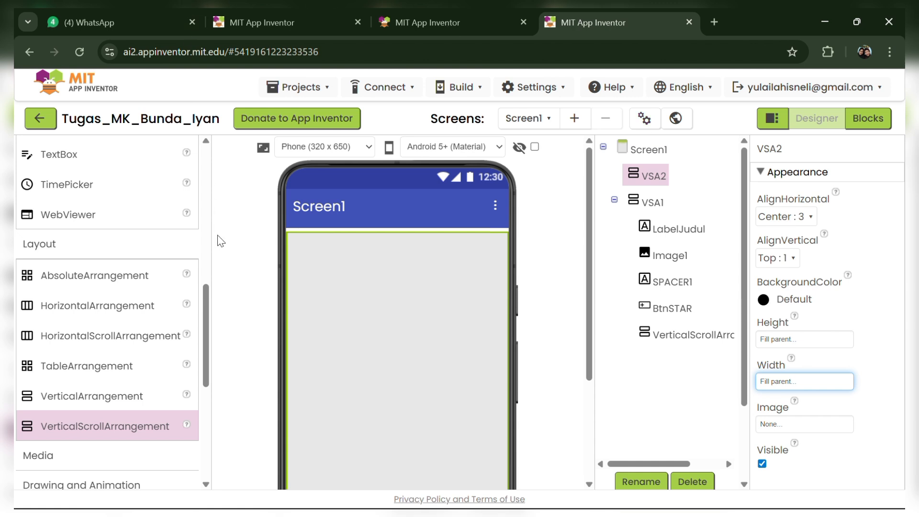
# - Add a Label to VSA2 and stack four Buttons one below another underneath it
pyautogui.scroll(2, 210, 297)
pyautogui.scroll(4, 213, 278)
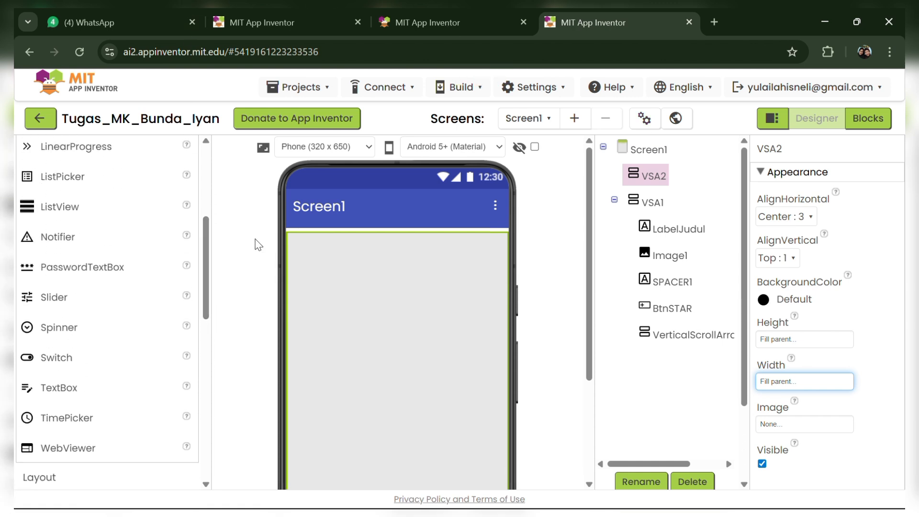
pyautogui.scroll(7, 209, 253)
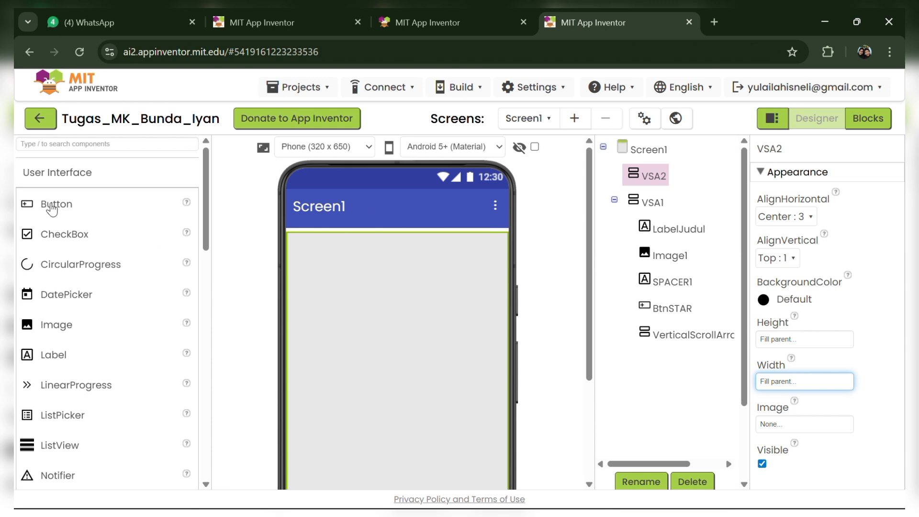
pyautogui.moveTo(58, 359); pyautogui.dragTo(402, 274)
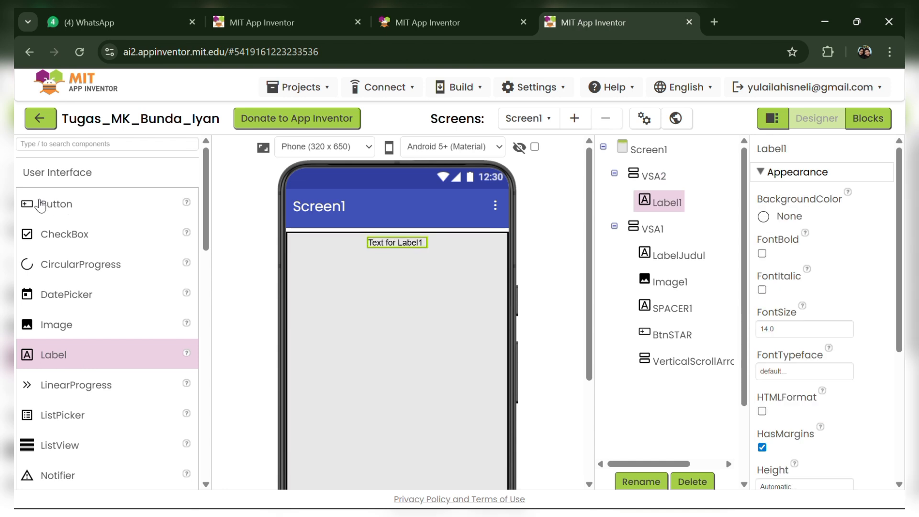
pyautogui.click(45, 202)
pyautogui.moveTo(96, 201); pyautogui.dragTo(404, 298)
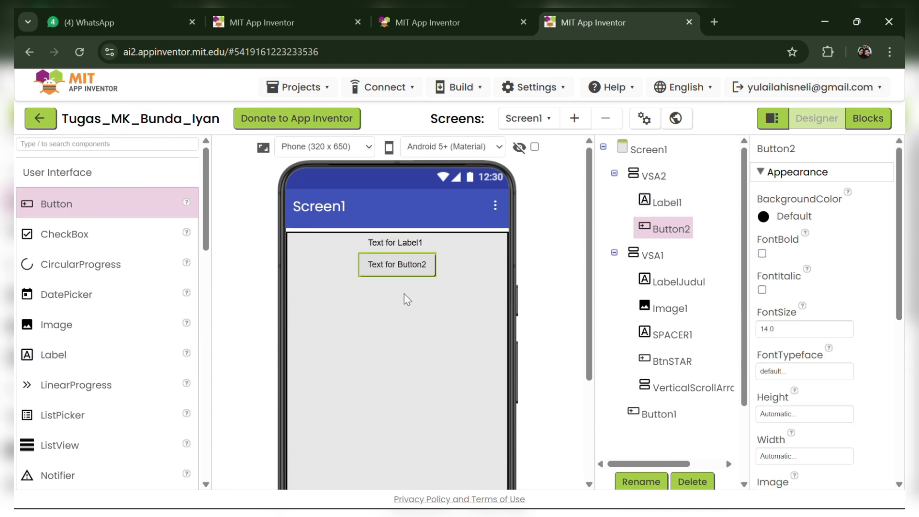
pyautogui.moveTo(71, 203); pyautogui.dragTo(412, 326)
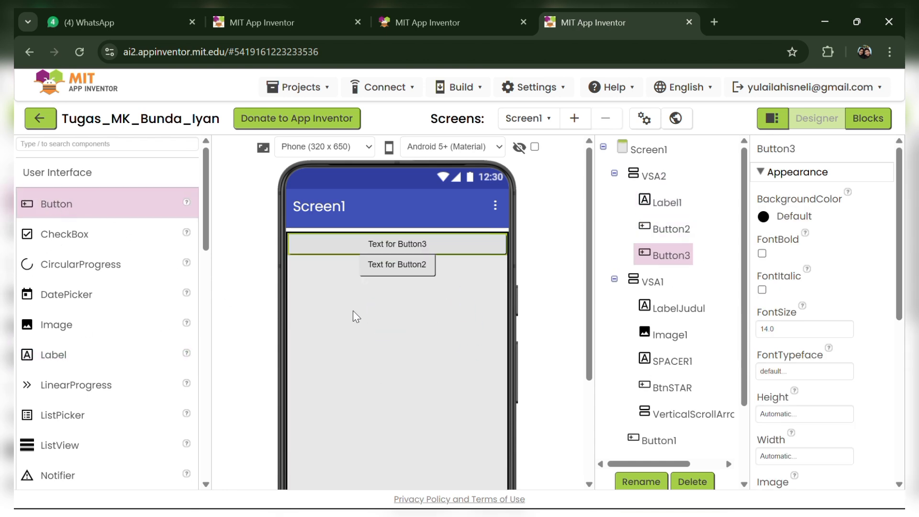
pyautogui.moveTo(99, 201); pyautogui.dragTo(387, 330)
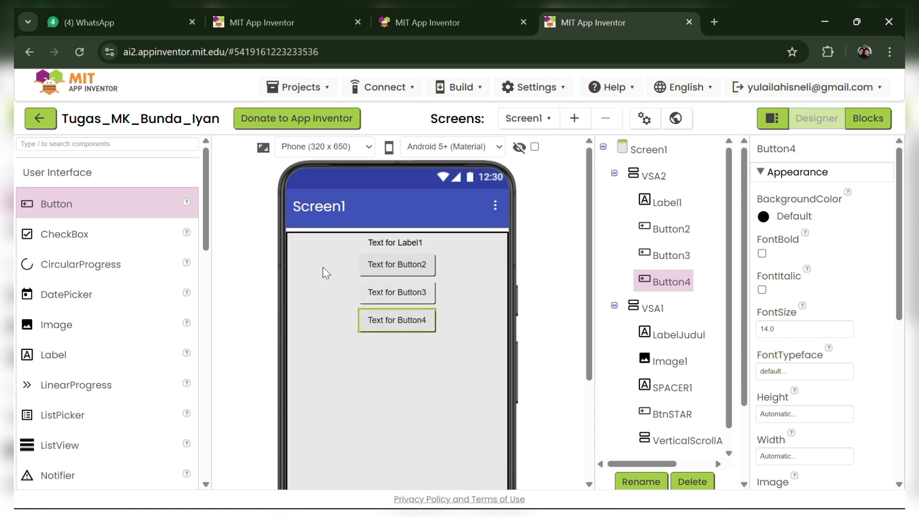
pyautogui.moveTo(141, 199); pyautogui.dragTo(440, 308)
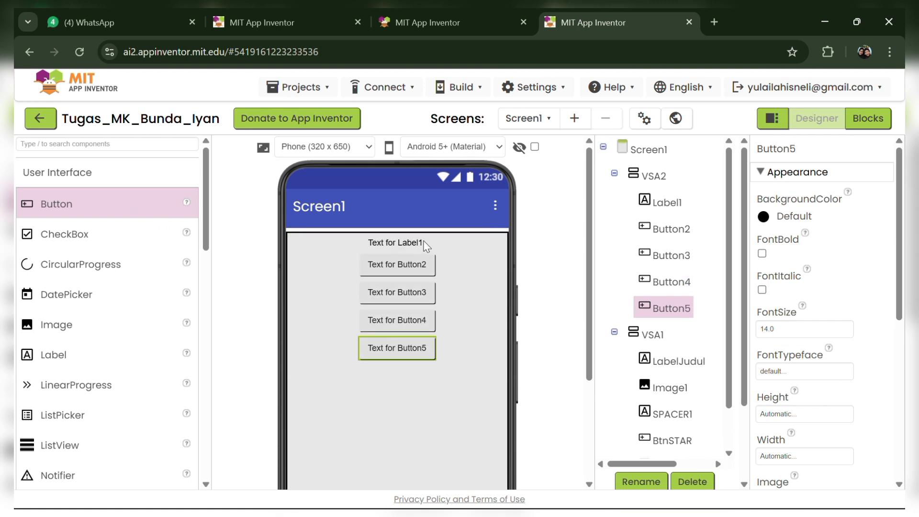
# - Change the text of Label1 at the top of VSA2 to "MENU JELAJAH"
pyautogui.click(420, 242)
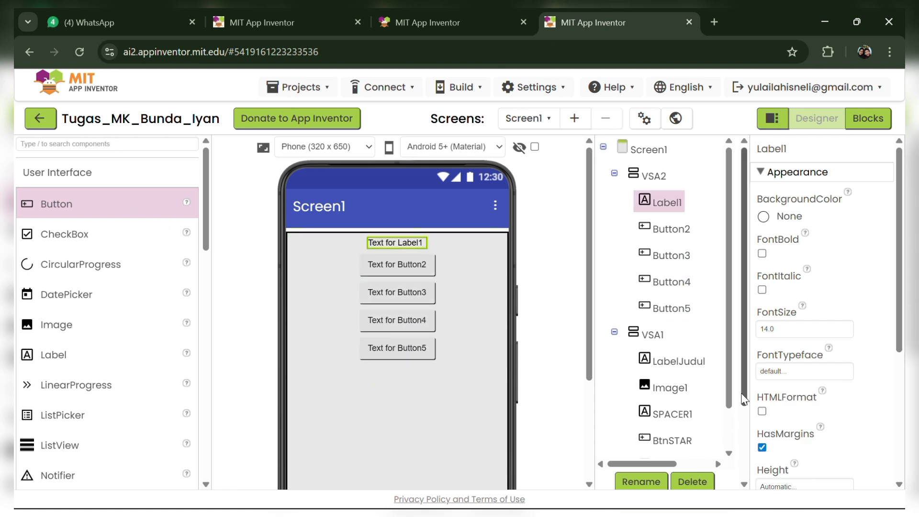
pyautogui.scroll(-3, 823, 403)
pyautogui.click(833, 431)
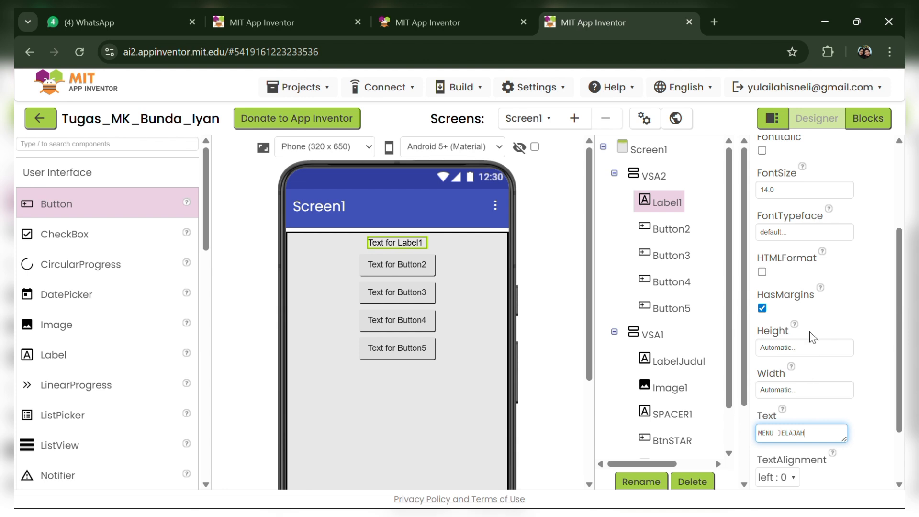
# - Set the font size of the MENU JELAJAH label to 18
pyautogui.scroll(2, 773, 265)
pyautogui.click(763, 184)
pyautogui.click(762, 184)
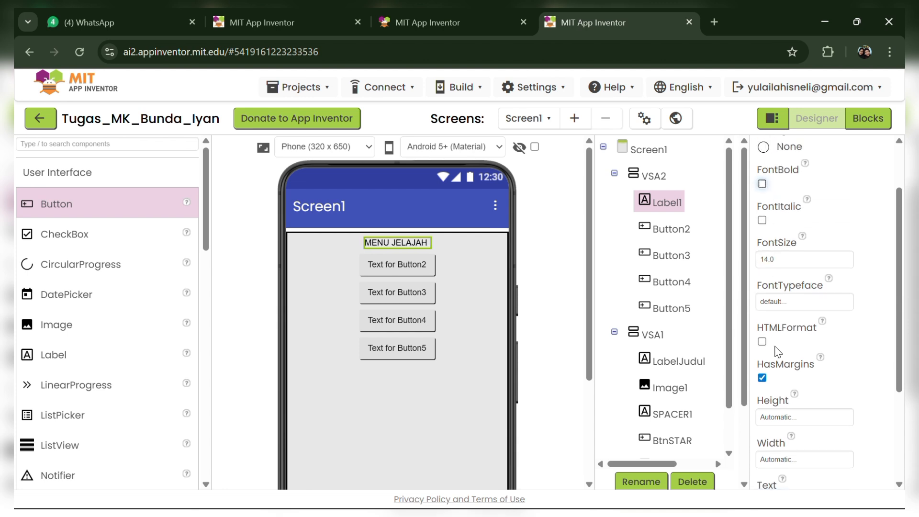
pyautogui.scroll(2, 797, 346)
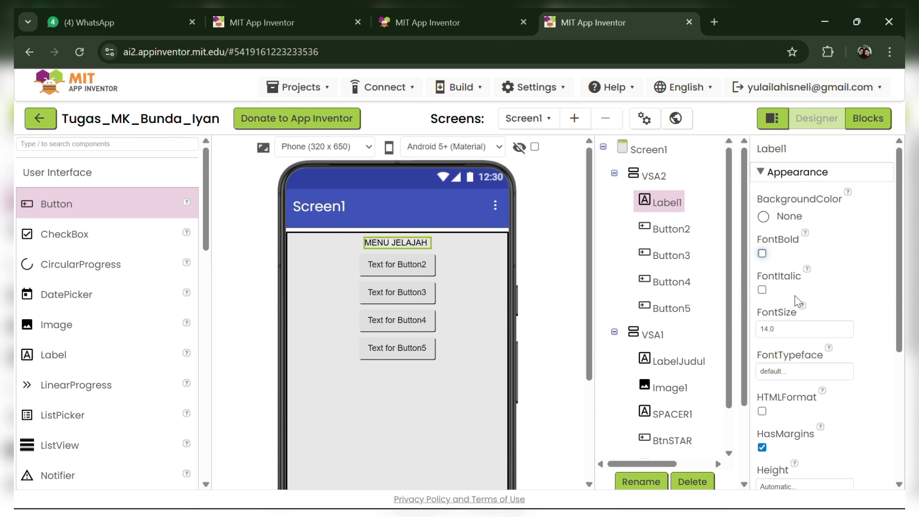
pyautogui.click(783, 330)
pyautogui.moveTo(783, 329); pyautogui.dragTo(759, 334)
pyautogui.write('18')
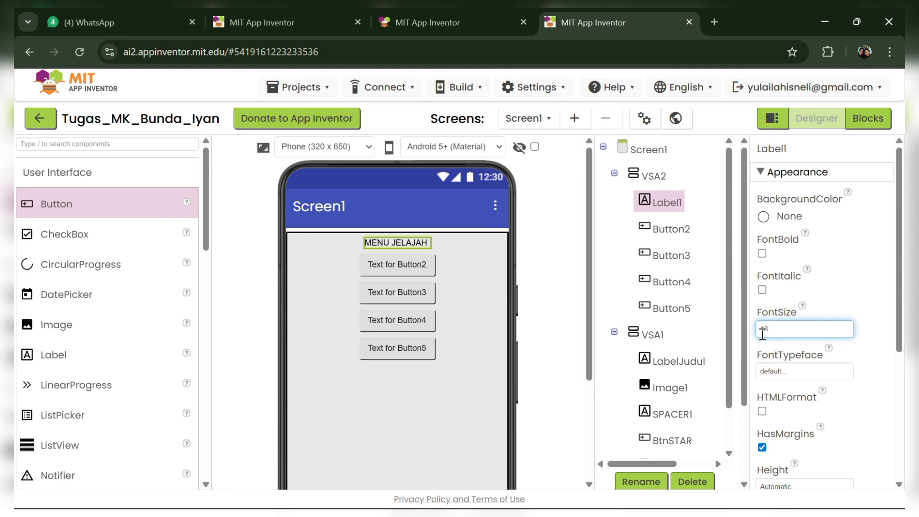
# - Set the MENU JELAJAH label's text color to Red and make its font bold
pyautogui.scroll(-3, 785, 434)
pyautogui.scroll(-2, 797, 424)
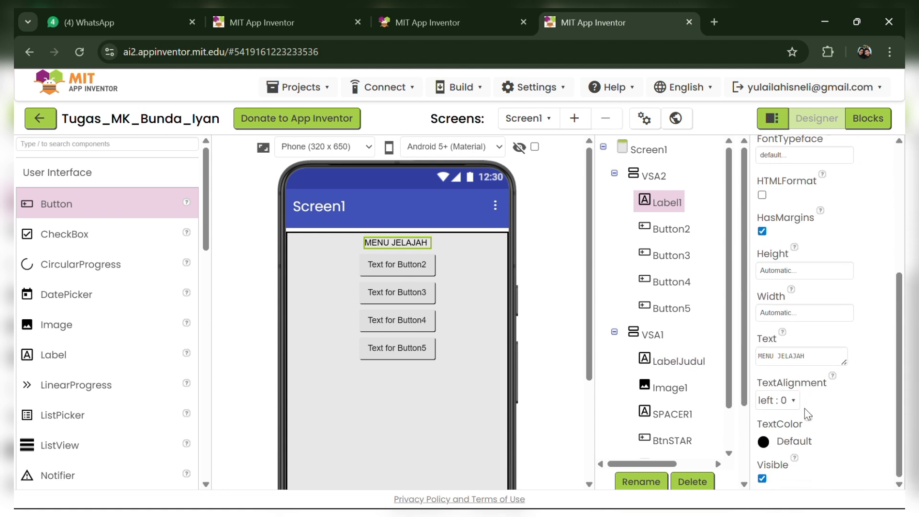
pyautogui.click(764, 442)
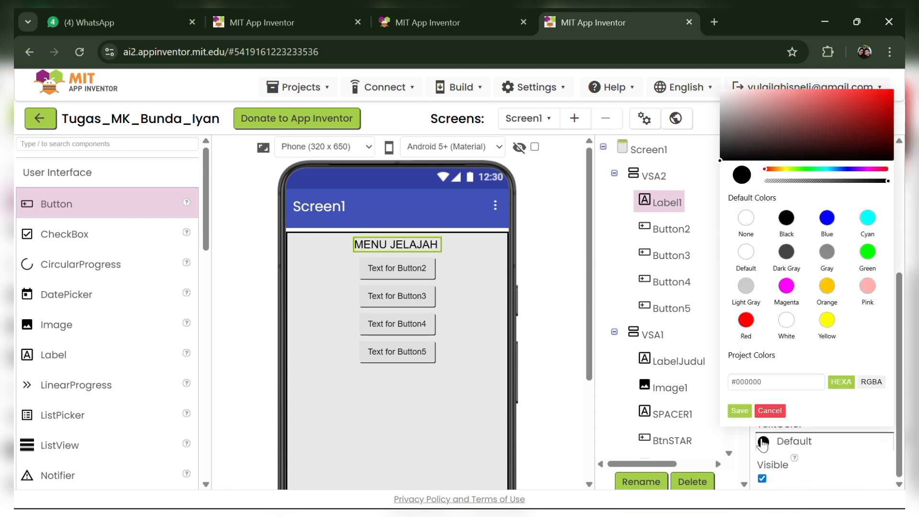
pyautogui.click(746, 320)
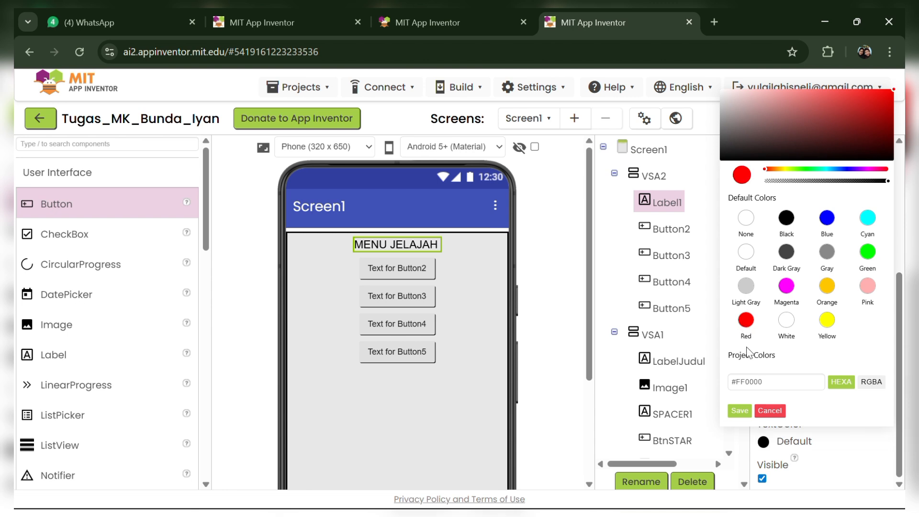
pyautogui.click(740, 411)
pyautogui.scroll(3, 761, 257)
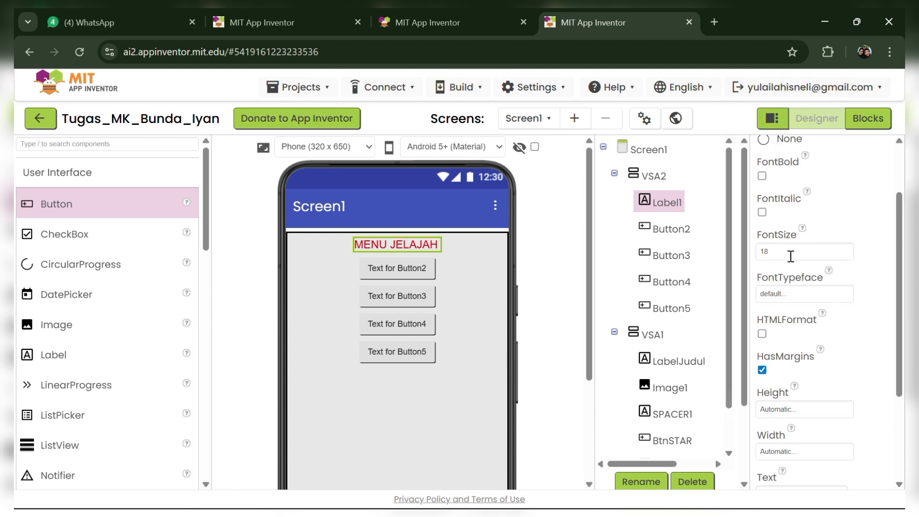
pyautogui.click(763, 176)
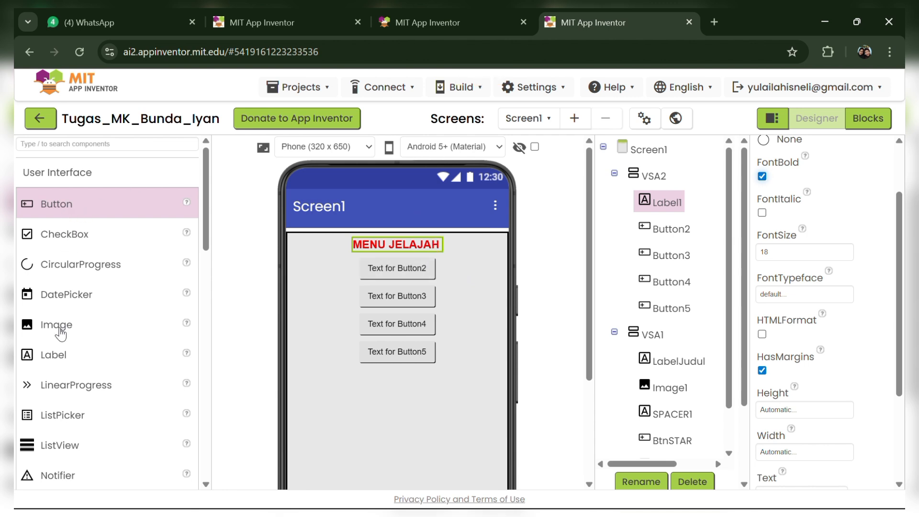
# - Insert a second Label between the MENU JELAJAH heading and the first button, and clear its text
pyautogui.moveTo(52, 356); pyautogui.dragTo(438, 261)
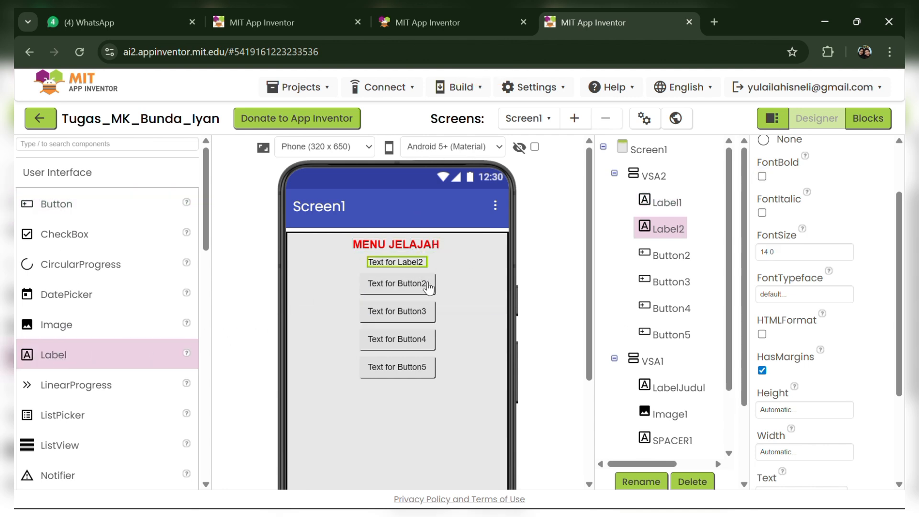
pyautogui.scroll(-1, 829, 443)
pyautogui.click(831, 425)
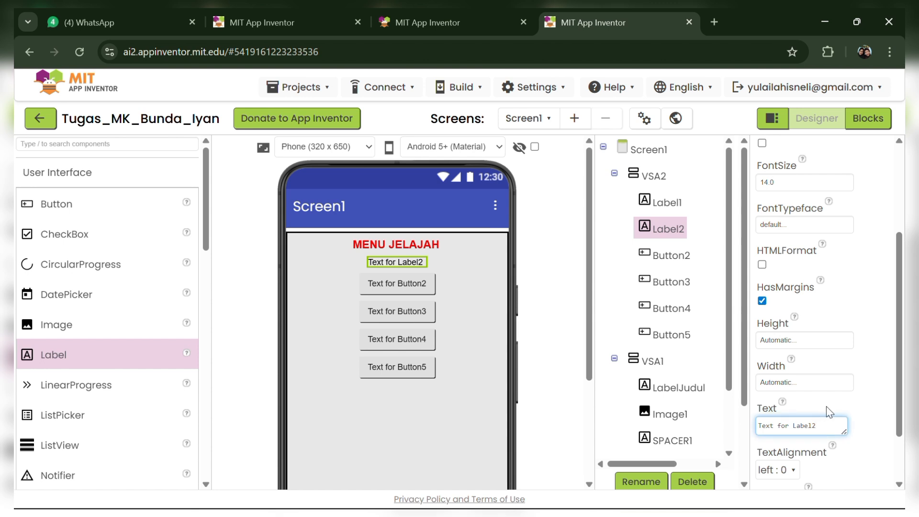
pyautogui.press('BackSpace')
pyautogui.press('BackSpace')
pyautogui.press('BackSpace')
pyautogui.press('BackSpace')
pyautogui.press('BackSpace')
pyautogui.press('BackSpace')
pyautogui.press('BackSpace')
pyautogui.press('BackSpace')
pyautogui.press('BackSpace')
pyautogui.press('BackSpace')
pyautogui.press('BackSpace')
pyautogui.press('BackSpace')
pyautogui.press('BackSpace')
pyautogui.press('BackSpace')
pyautogui.press('BackSpace')
pyautogui.scroll(5, 826, 407)
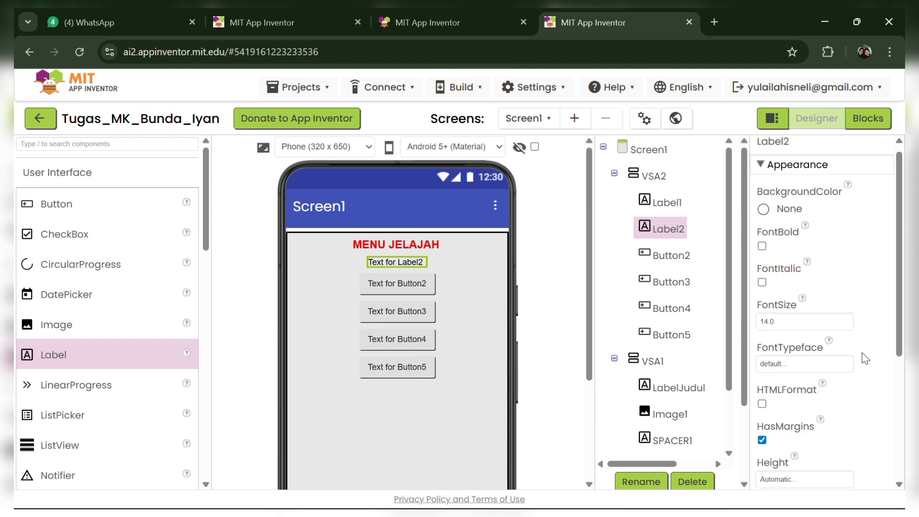
# - Set the height of the empty Label2 spacer to 10 pixels and its width to Fill parent
pyautogui.scroll(-3, 838, 350)
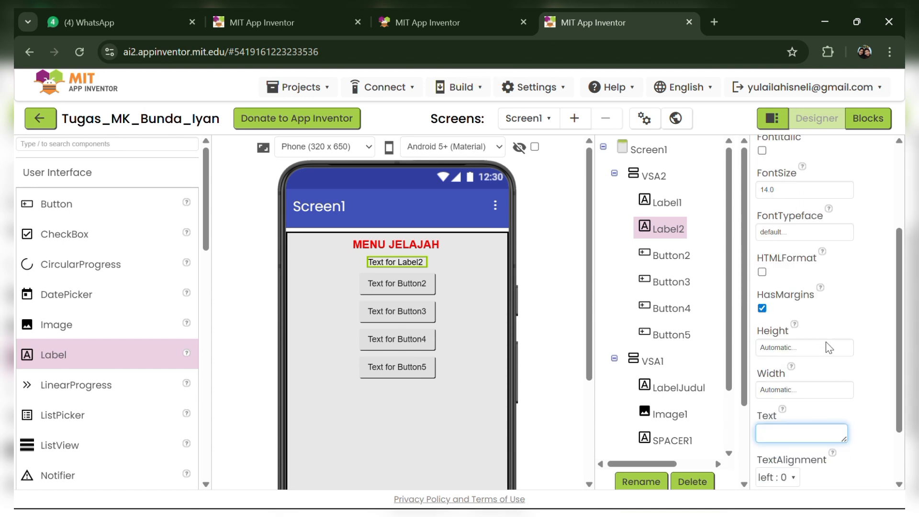
pyautogui.click(829, 348)
pyautogui.click(791, 375)
pyautogui.write('1')
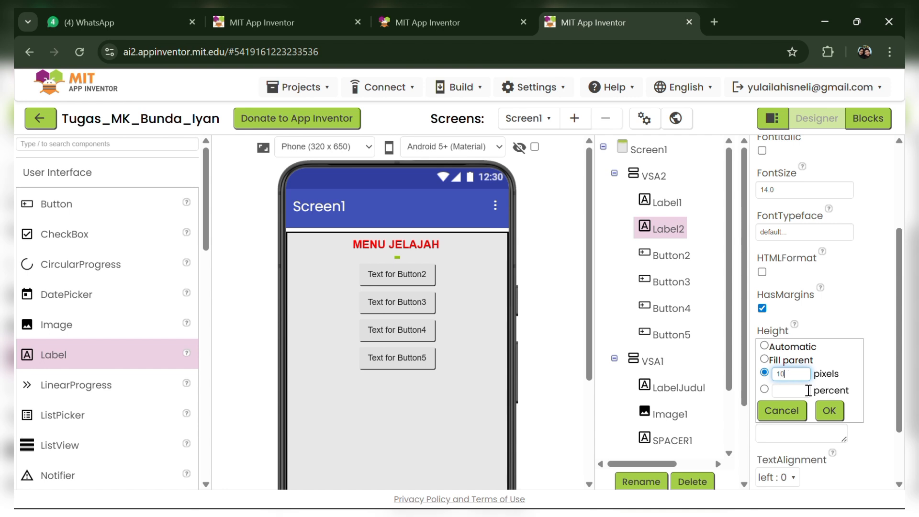
pyautogui.write('0')
pyautogui.click(828, 411)
pyautogui.click(816, 390)
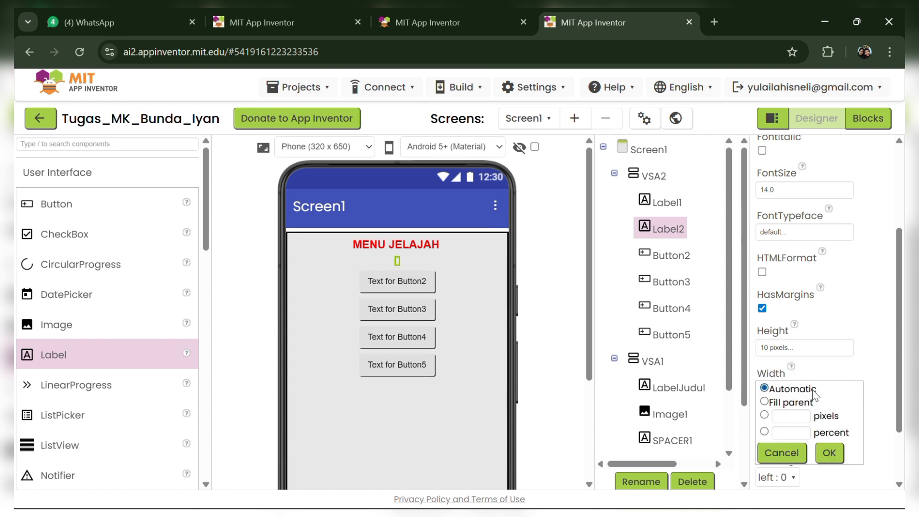
pyautogui.click(829, 453)
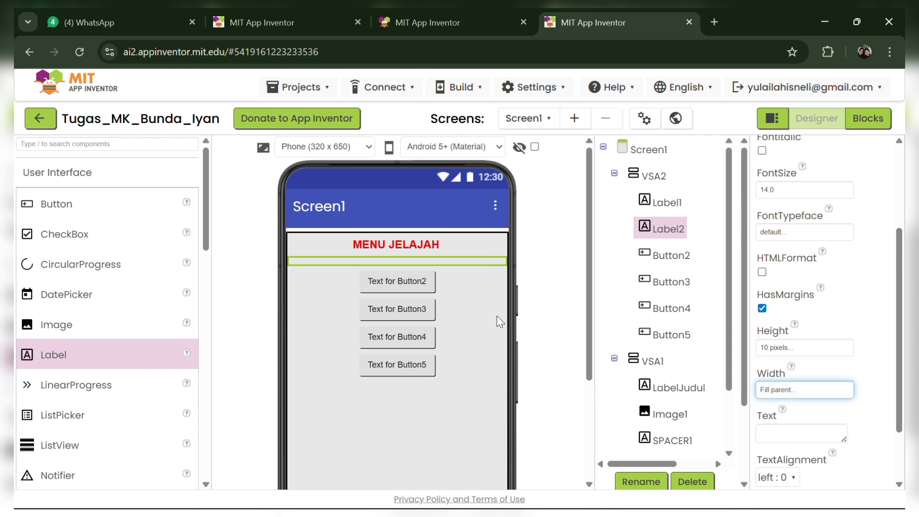
# - Increase the height of the Label2 spacer to 20 pixels
pyautogui.click(802, 353)
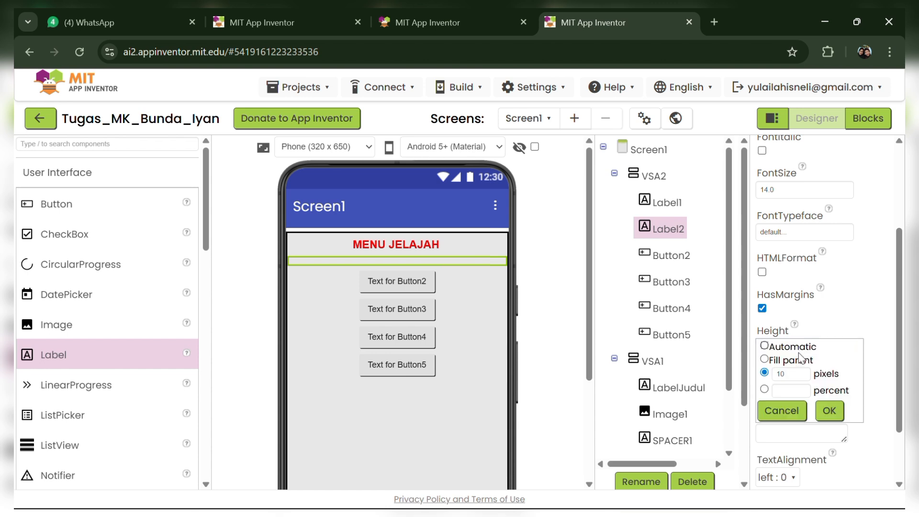
pyautogui.doubleClick(788, 374)
pyautogui.write('20')
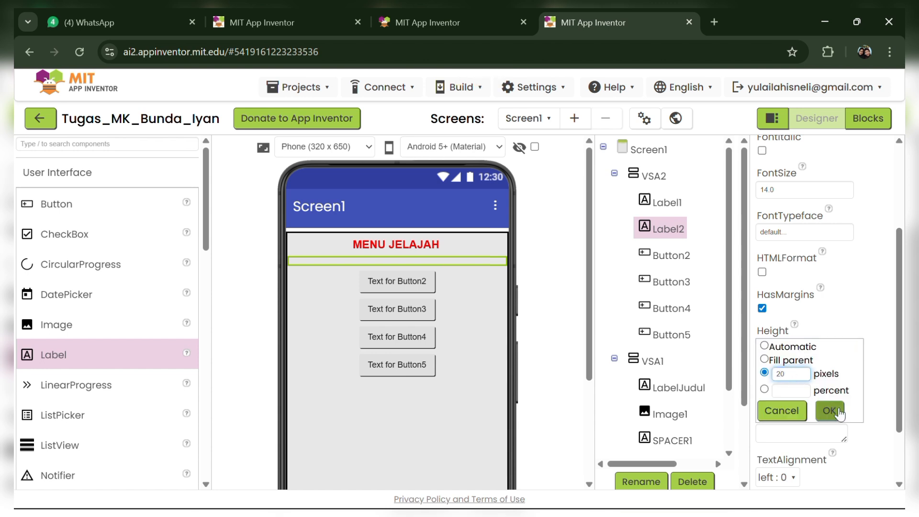
pyautogui.click(829, 410)
# - Change the text of Button2, the first button under the spacer, to "MATERI"
pyautogui.click(430, 301)
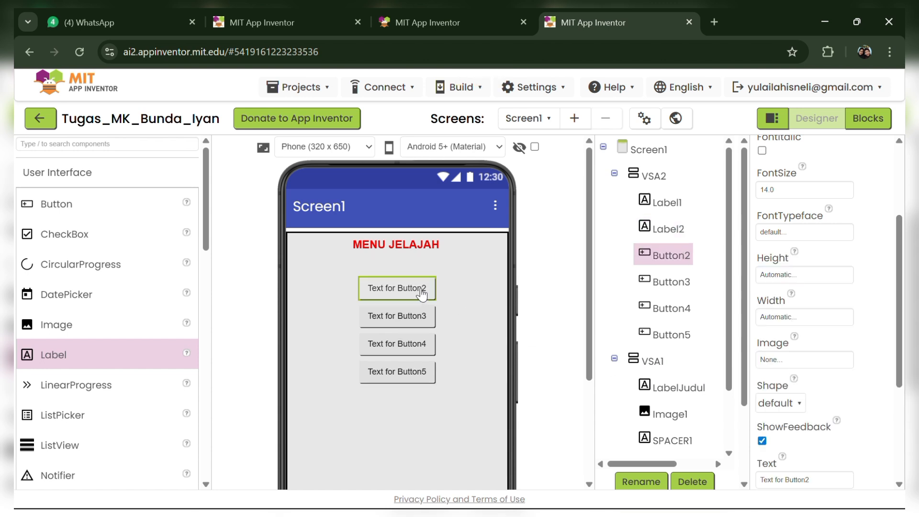
pyautogui.scroll(-2, 831, 383)
pyautogui.click(824, 410)
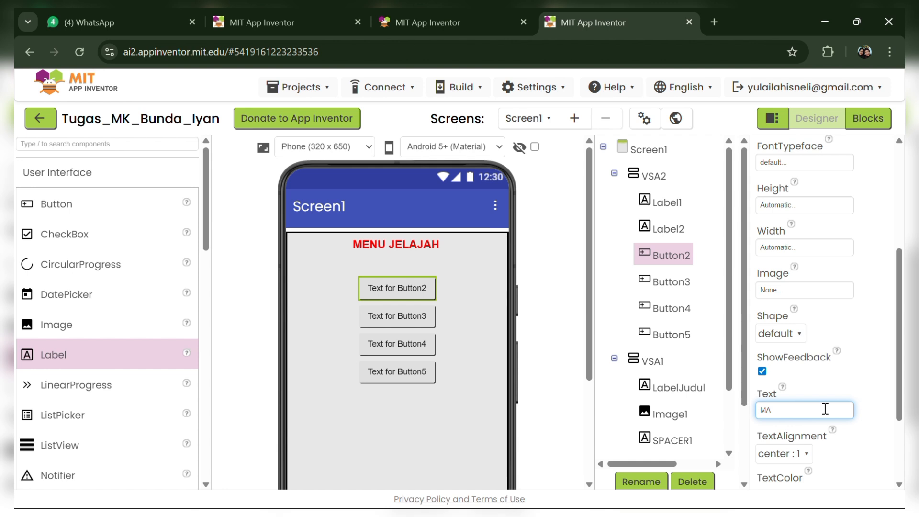
pyautogui.click(489, 280)
pyautogui.click(409, 288)
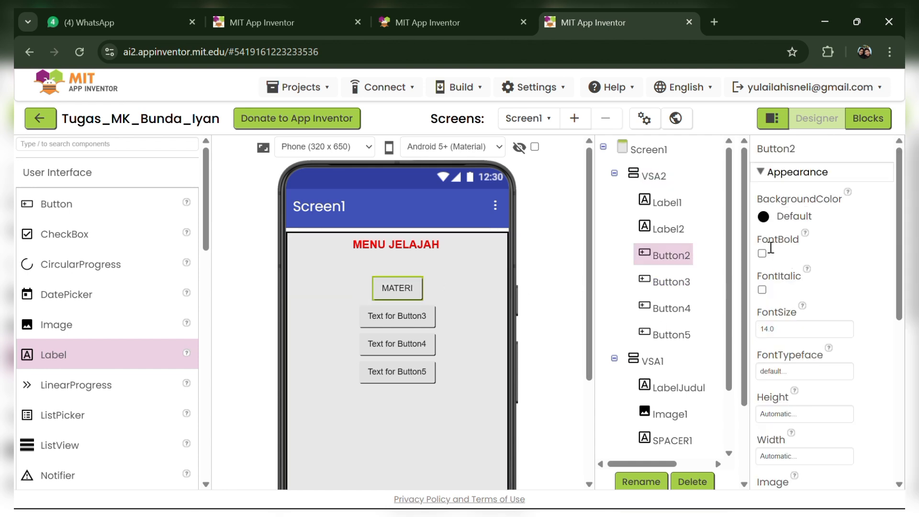
# - Change the text of Button3, the button directly below MATERI, to "KUIS"
pyautogui.click(434, 324)
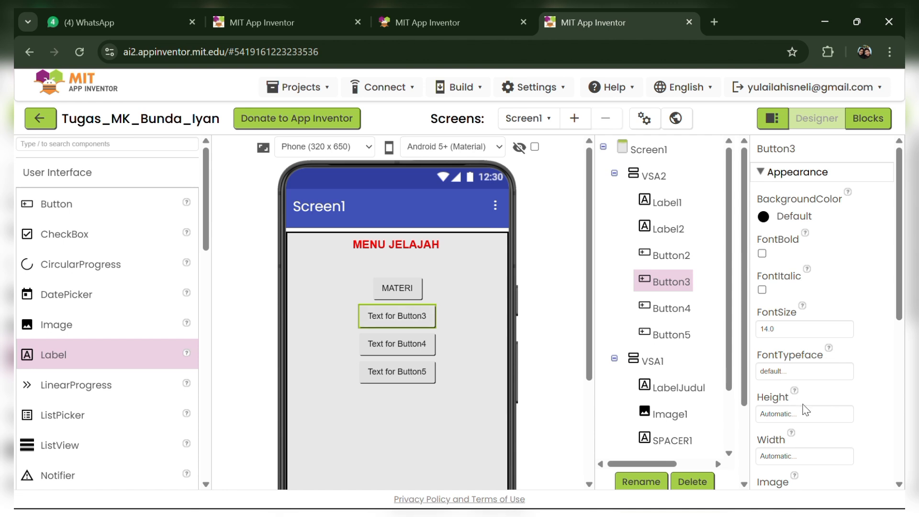
pyautogui.scroll(-2, 806, 410)
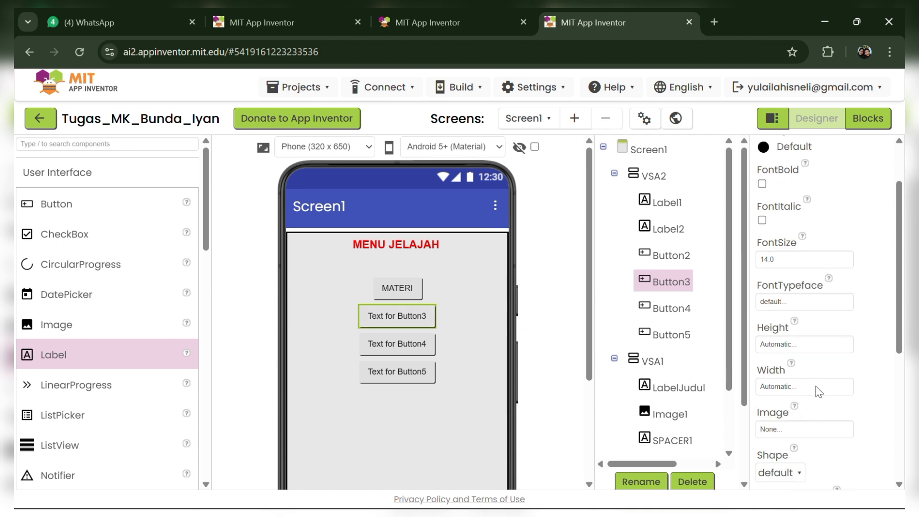
pyautogui.scroll(-2, 821, 428)
pyautogui.scroll(4, 810, 426)
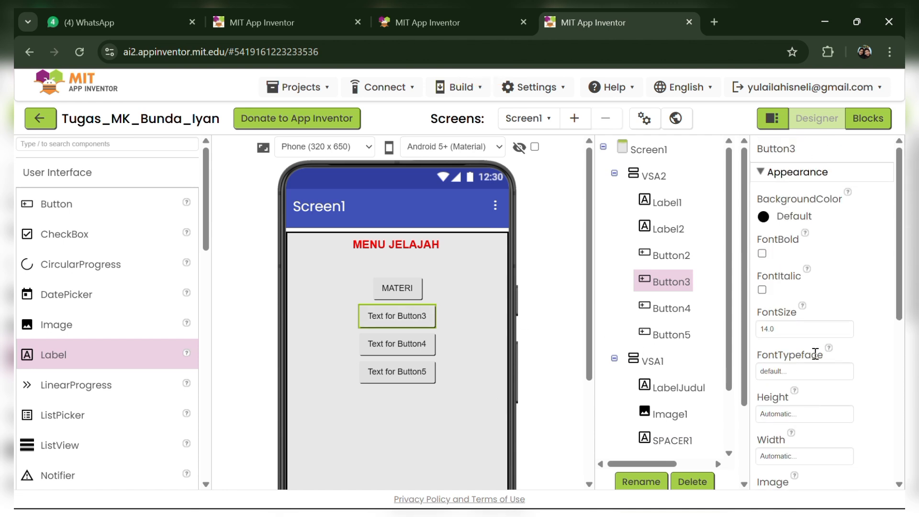
pyautogui.scroll(-6, 829, 376)
pyautogui.doubleClick(829, 407)
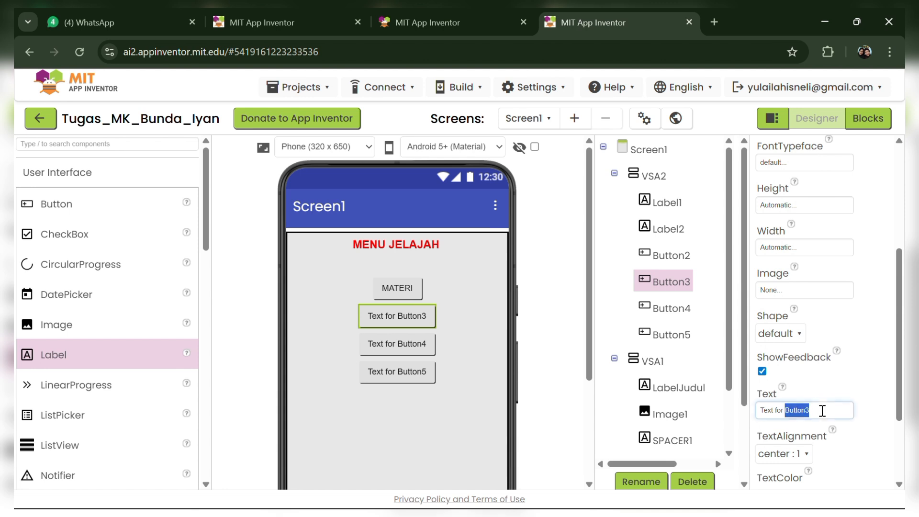
pyautogui.press('BackSpace')
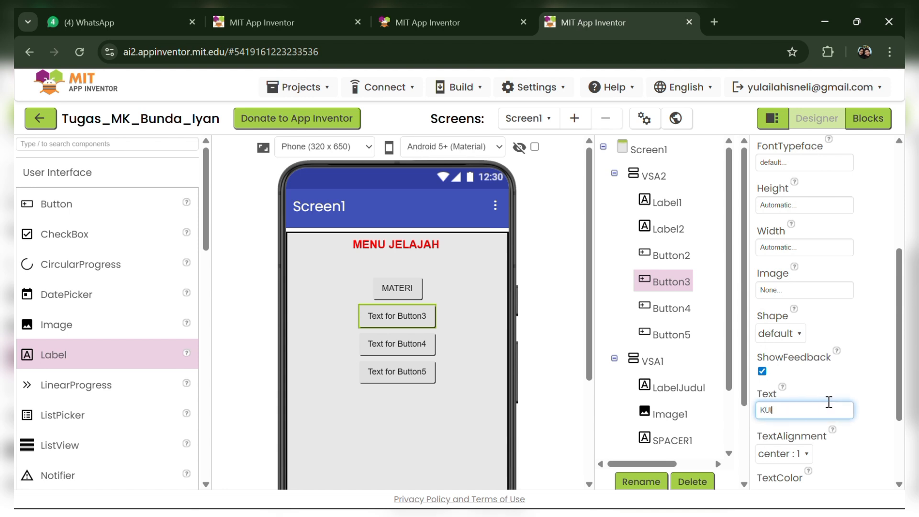
pyautogui.write('KUIS')
# - Make the captions of the KUIS and MATERI buttons bold
pyautogui.scroll(4, 790, 204)
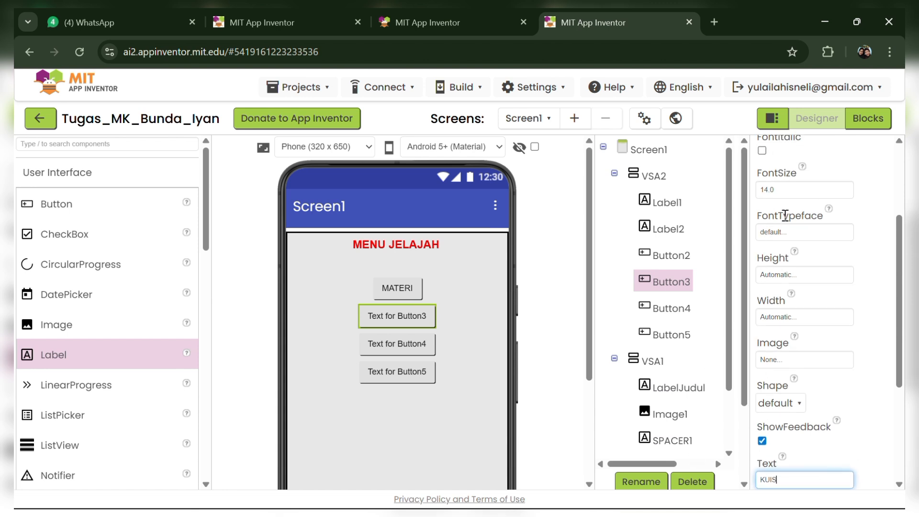
pyautogui.click(762, 184)
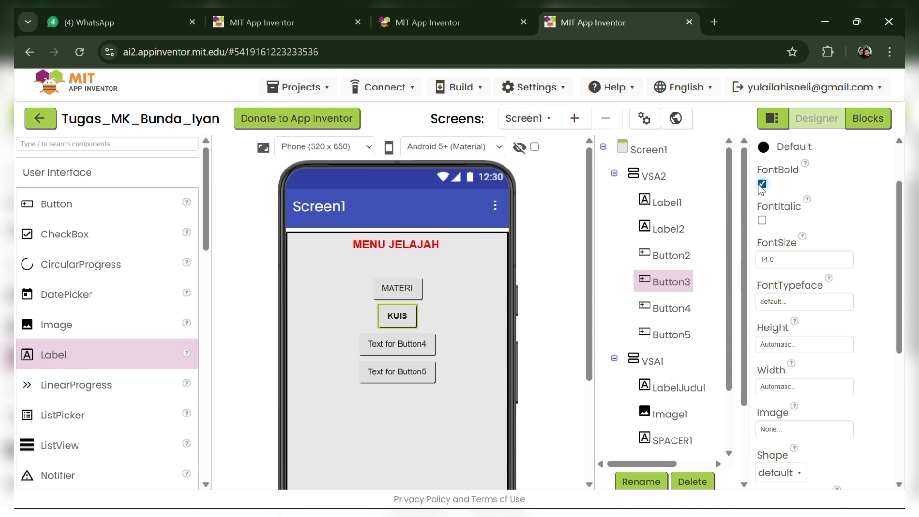
pyautogui.click(426, 287)
pyautogui.click(762, 253)
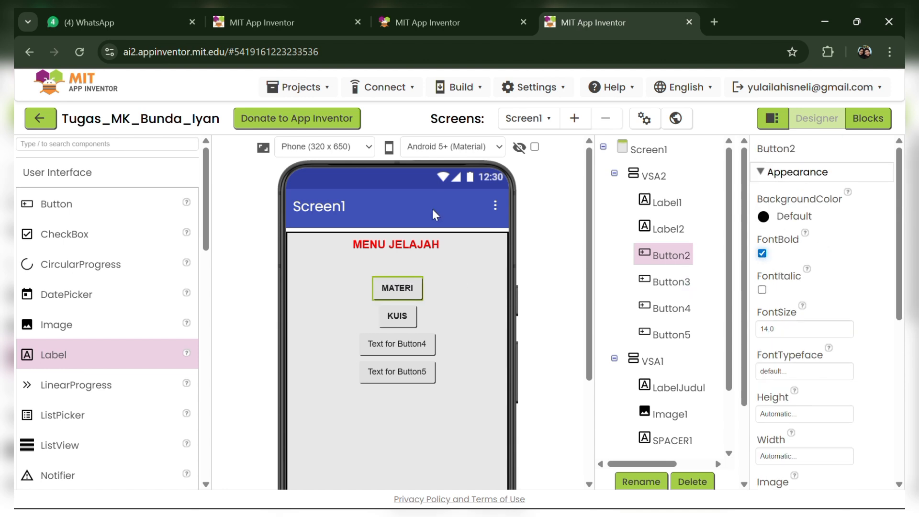
# - Change the text of Button4, below KUIS, to "TENTANG APLIKASI" and make it bold
pyautogui.click(420, 348)
pyautogui.scroll(-3, 862, 445)
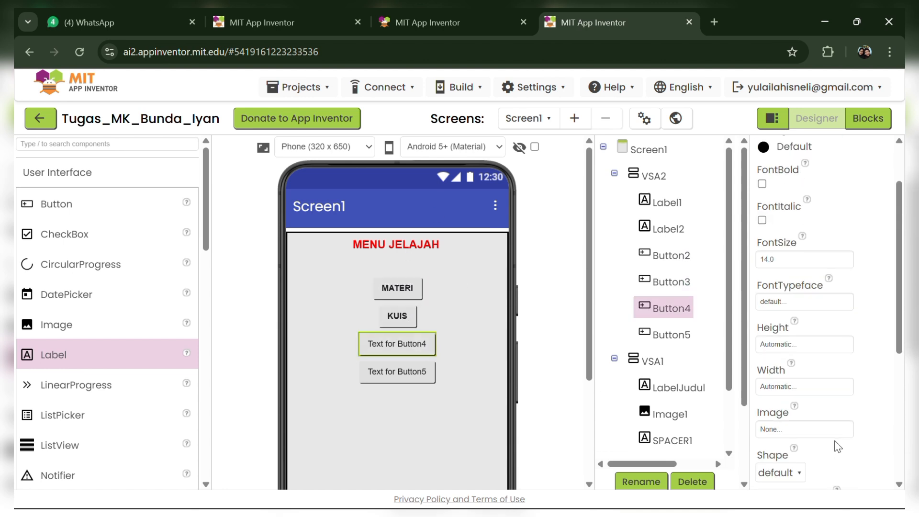
pyautogui.click(815, 480)
pyautogui.press('BackSpace')
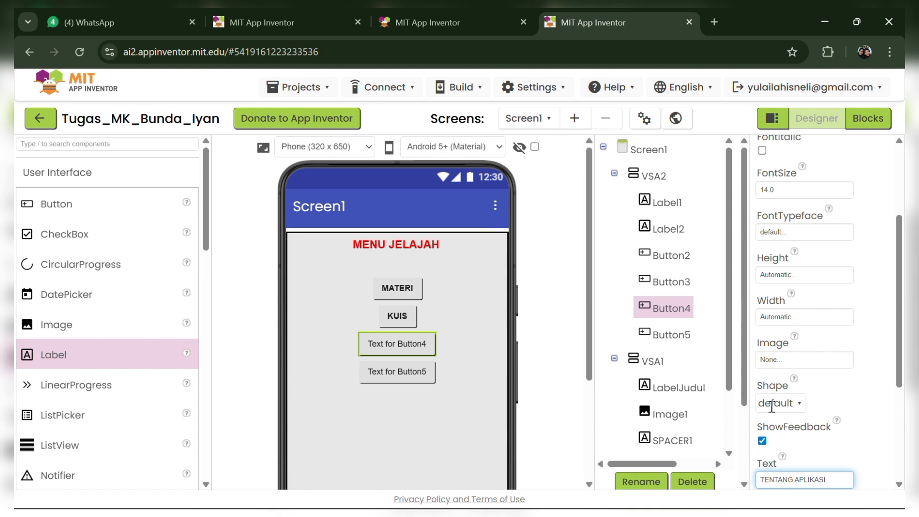
pyautogui.click(442, 344)
pyautogui.click(437, 343)
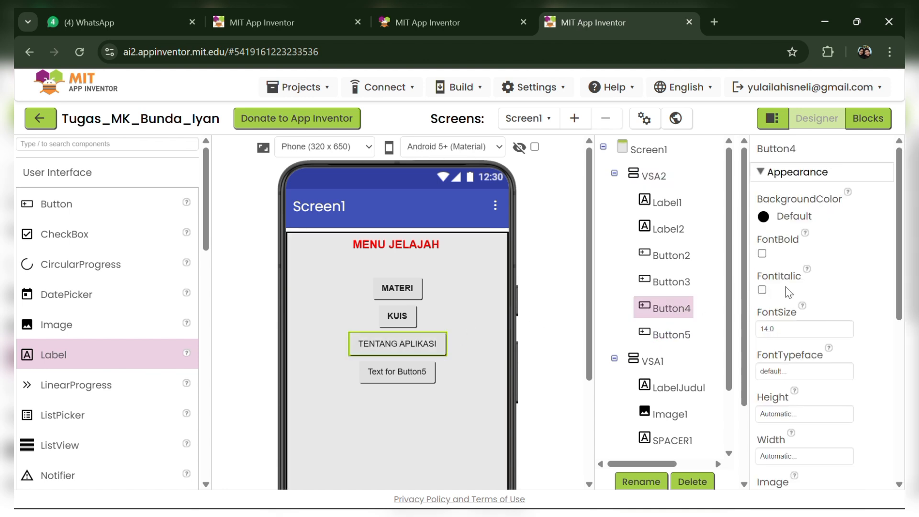
pyautogui.click(762, 253)
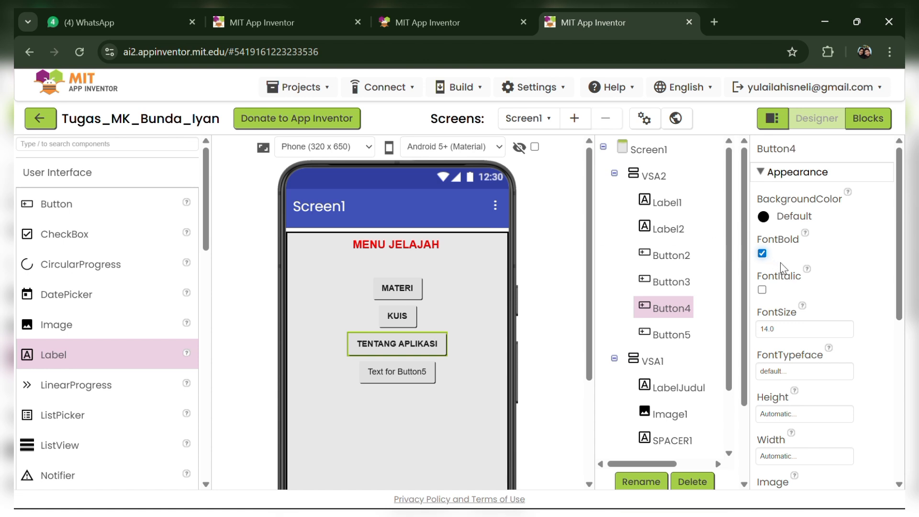
# - Change the text of Button5, below TENTANG APLIKASI, to "NEXT" and make it bold
pyautogui.click(420, 380)
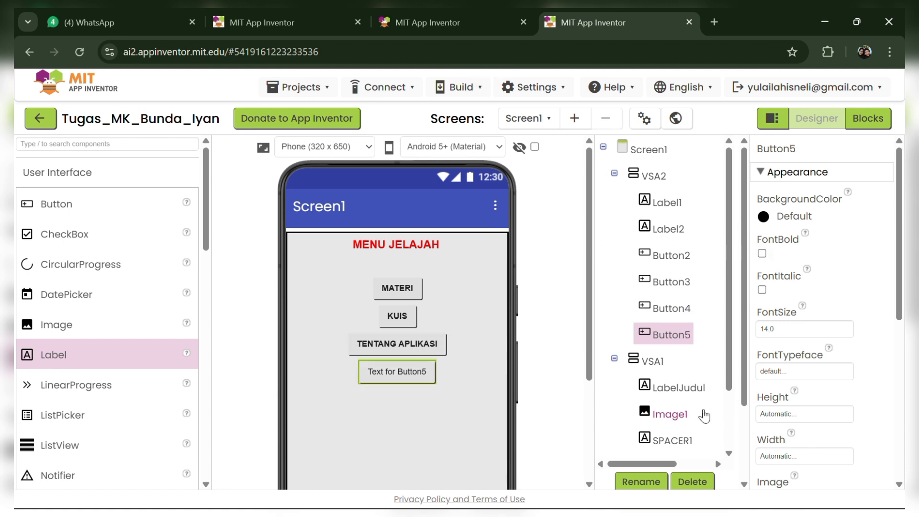
pyautogui.scroll(-1, 829, 452)
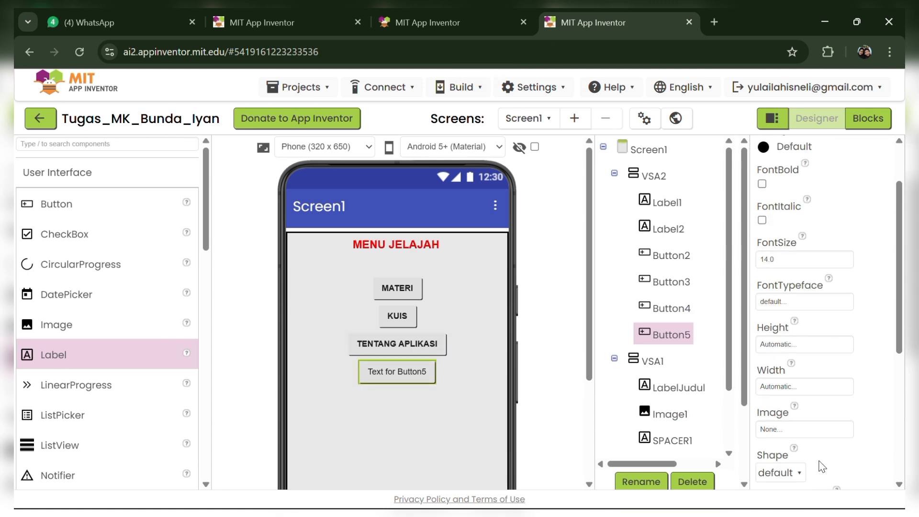
pyautogui.scroll(-1, 810, 417)
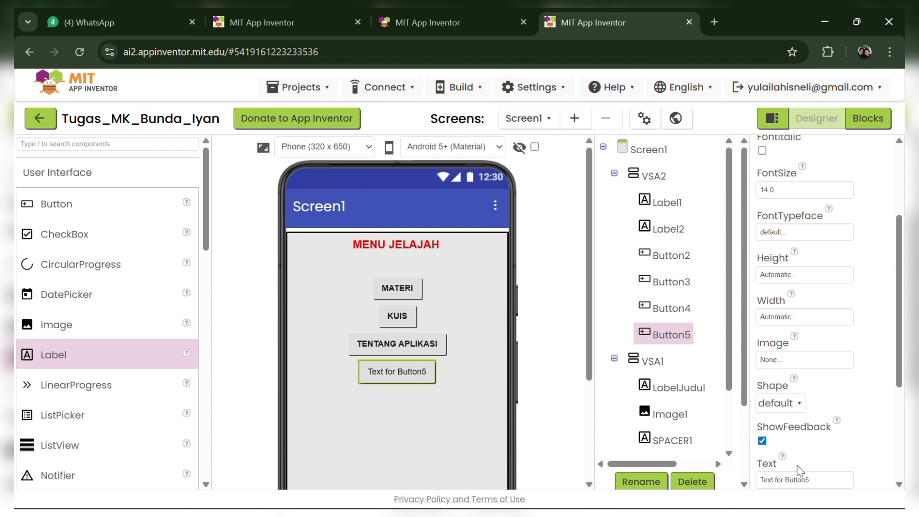
pyautogui.click(816, 477)
pyautogui.press('BackSpace')
pyautogui.press('BackSpace')
pyautogui.press('BackSpace')
pyautogui.press('BackSpace')
pyautogui.press('BackSpace')
pyautogui.press('BackSpace')
pyautogui.press('BackSpace')
pyautogui.press('BackSpace')
pyautogui.press('BackSpace')
pyautogui.press('BackSpace')
pyautogui.press('BackSpace')
pyautogui.press('BackSpace')
pyautogui.press('BackSpace')
pyautogui.press('BackSpace')
pyautogui.press('BackSpace')
pyautogui.press('BackSpace')
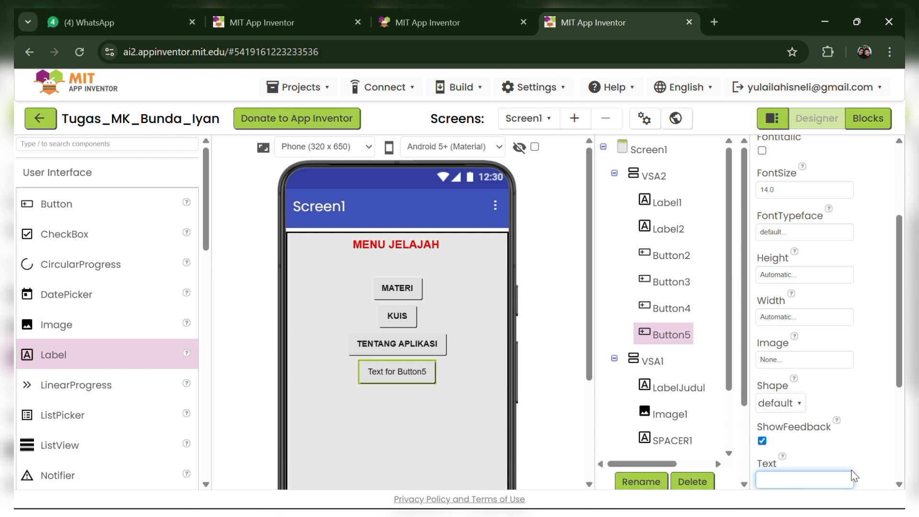
pyautogui.write('NEXT')
pyautogui.click(501, 294)
pyautogui.click(410, 380)
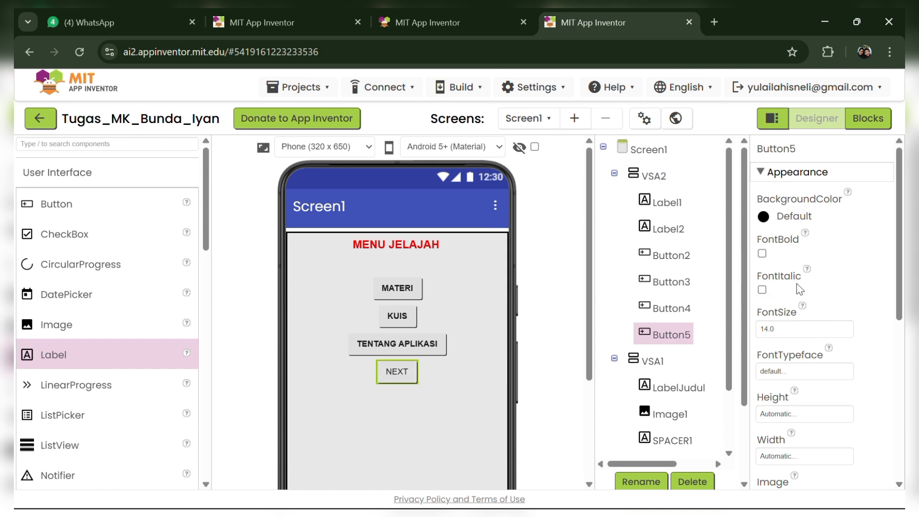
pyautogui.click(763, 253)
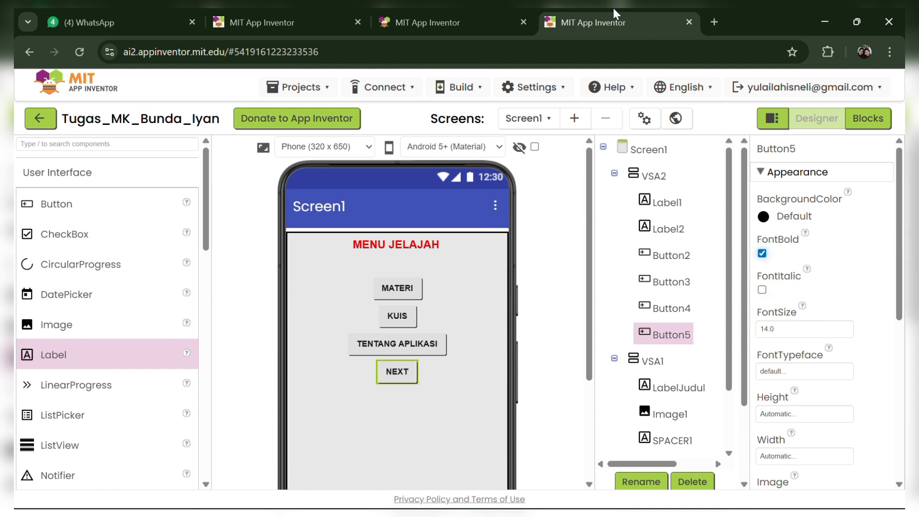
# - Add a Button below NEXT in the VSA2 arrangement and set its text to "BACK"
pyautogui.moveTo(58, 209); pyautogui.dragTo(392, 403)
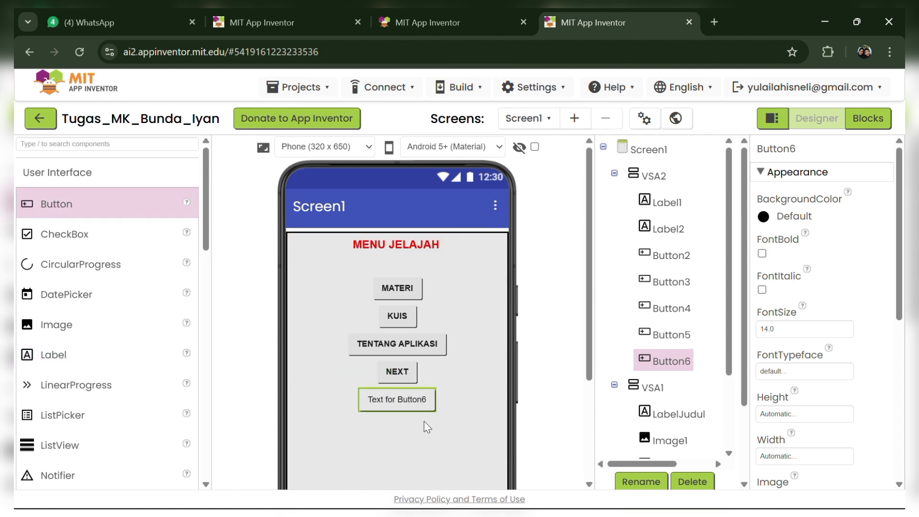
pyautogui.scroll(-3, 796, 422)
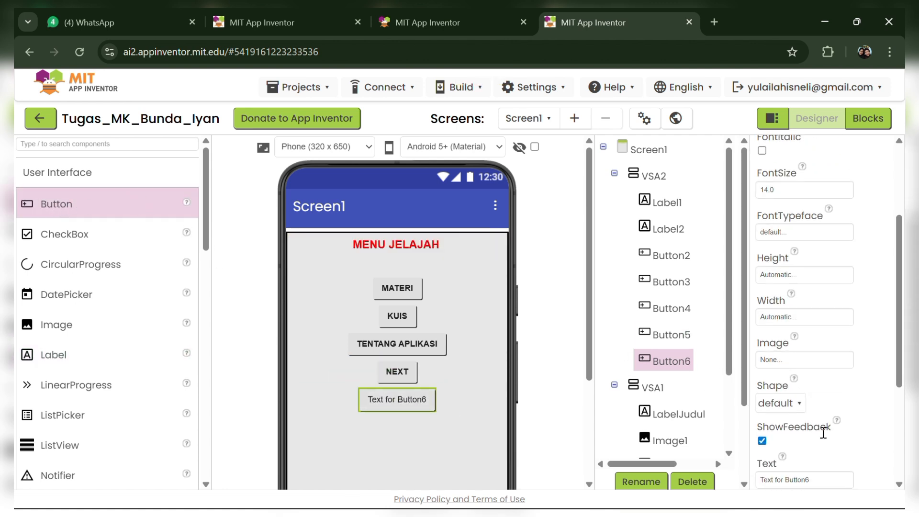
pyautogui.click(820, 478)
pyautogui.press('BackSpace')
pyautogui.press('BackSpace')
pyautogui.press('BackSpace')
pyautogui.press('BackSpace')
pyautogui.press('BackSpace')
pyautogui.press('BackSpace')
pyautogui.press('BackSpace')
pyautogui.press('BackSpace')
pyautogui.press('BackSpace')
pyautogui.press('BackSpace')
pyautogui.press('BackSpace')
pyautogui.press('BackSpace')
pyautogui.press('BackSpace')
pyautogui.press('BackSpace')
pyautogui.press('BackSpace')
pyautogui.press('BackSpace')
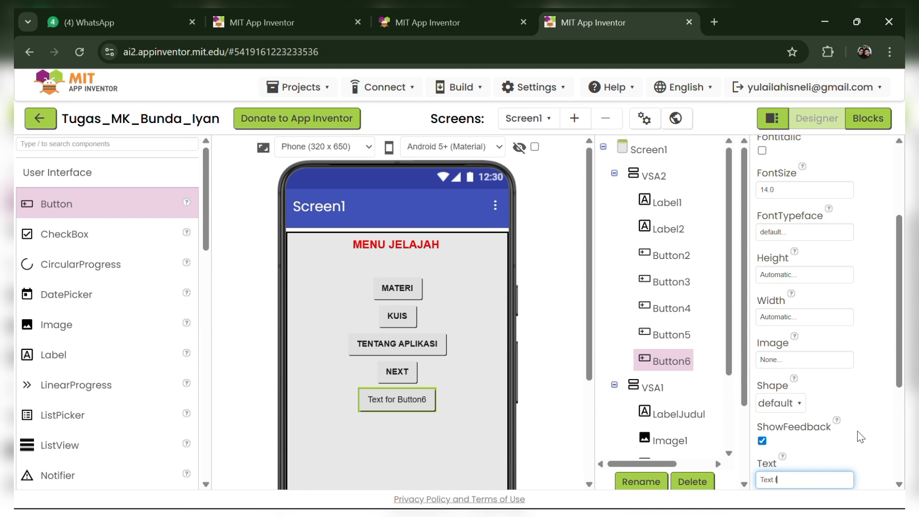
pyautogui.write('E')
pyautogui.press('BackSpace')
pyautogui.write('BACK')
# - Make the caption of the BACK button bold
pyautogui.click(422, 404)
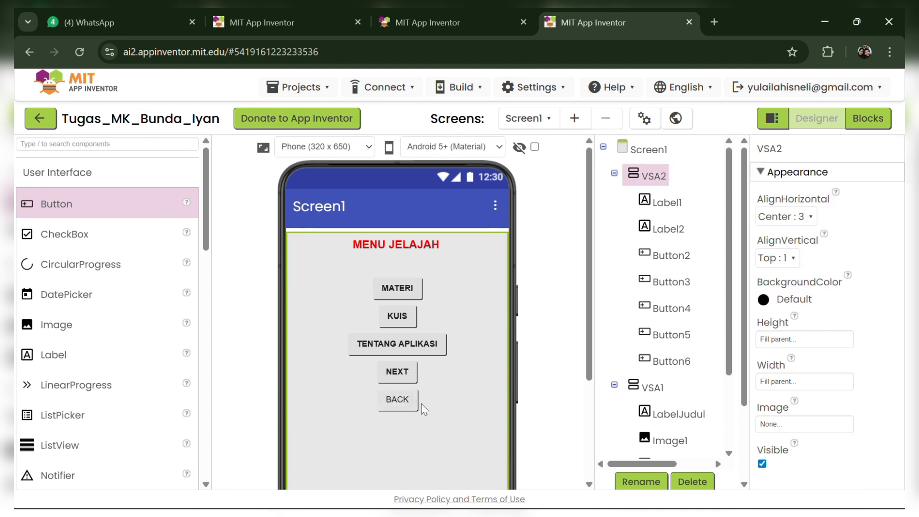
pyautogui.click(402, 400)
pyautogui.click(762, 254)
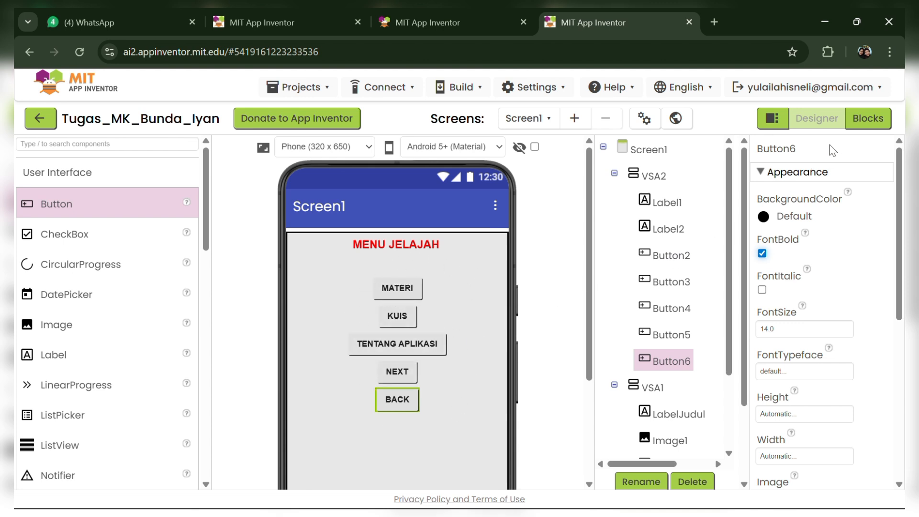
# - Switch to the Blocks editor and look through the components of VSA2 and VSA1 under Screen1
pyautogui.click(867, 120)
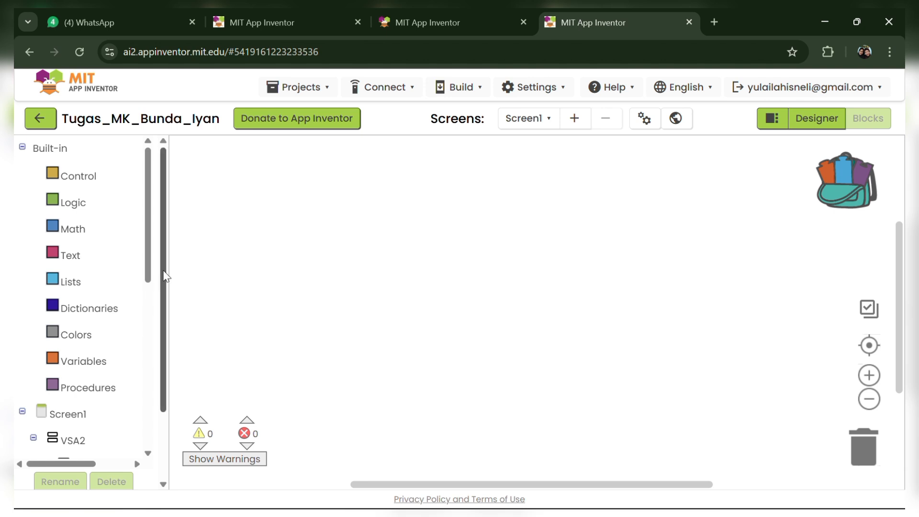
pyautogui.moveTo(164, 275); pyautogui.dragTo(164, 315)
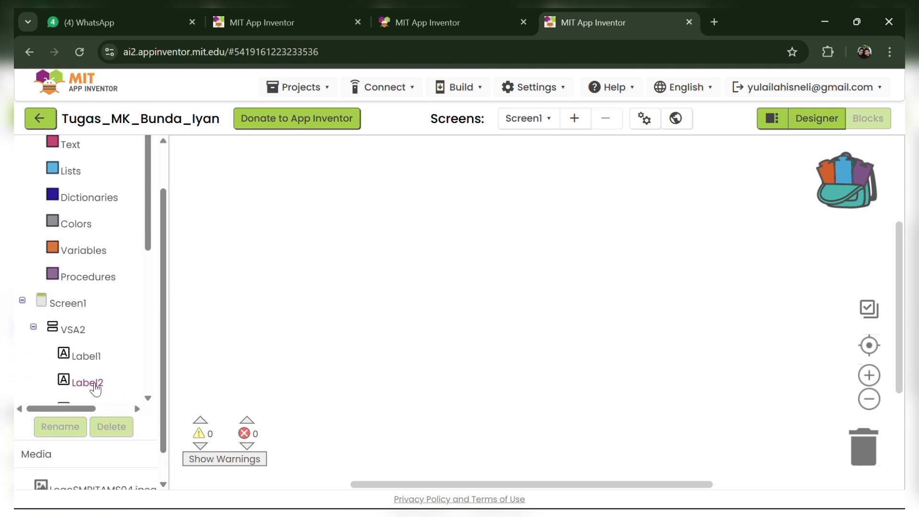
pyautogui.scroll(-5, 148, 401)
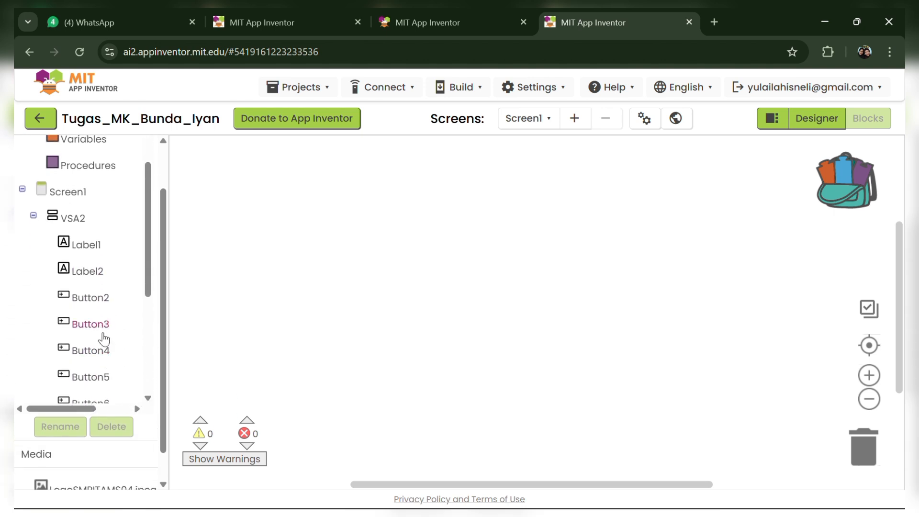
pyautogui.click(149, 399)
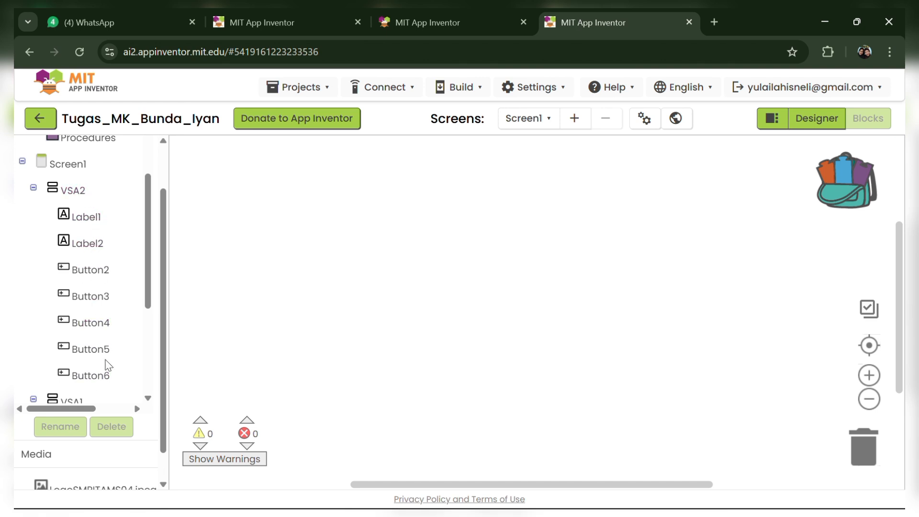
pyautogui.click(148, 399)
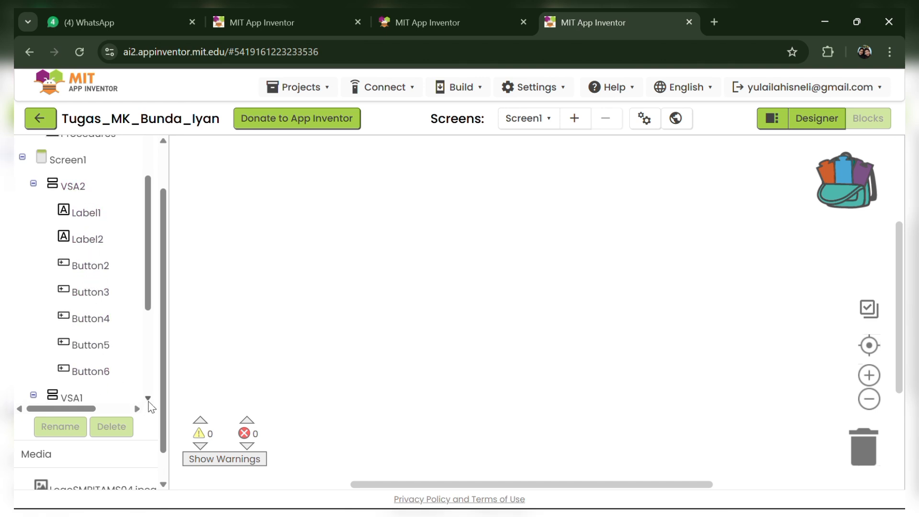
pyautogui.scroll(-4, 148, 402)
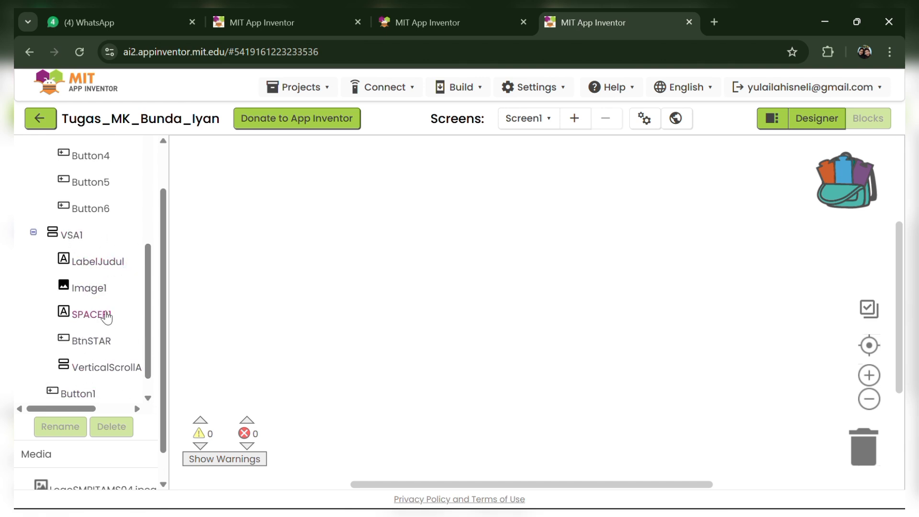
pyautogui.scroll(5, 106, 340)
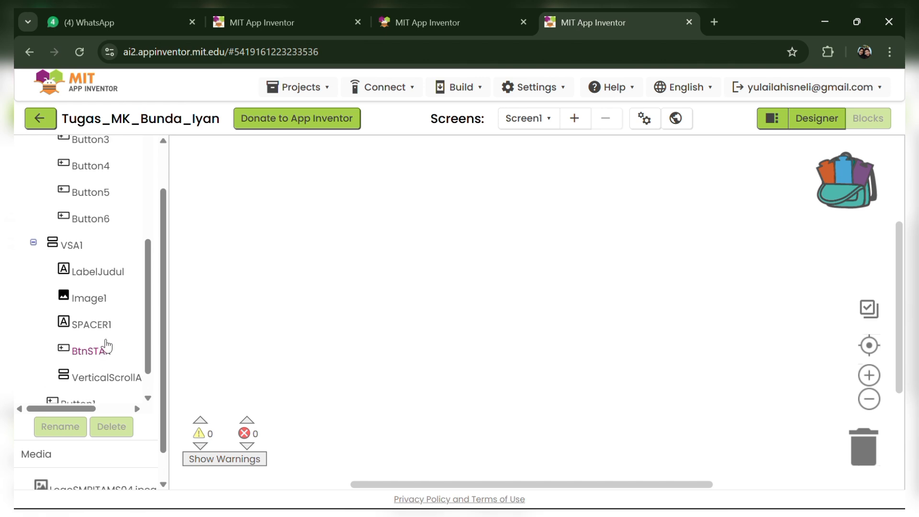
pyautogui.scroll(5, 120, 326)
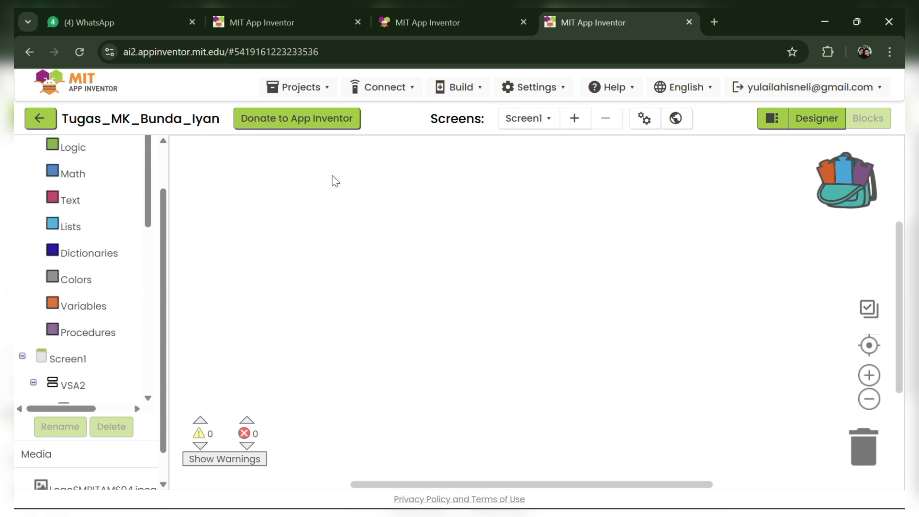
# - Look through the available blocks of the VSA1 arrangement
pyautogui.scroll(-1, 156, 235)
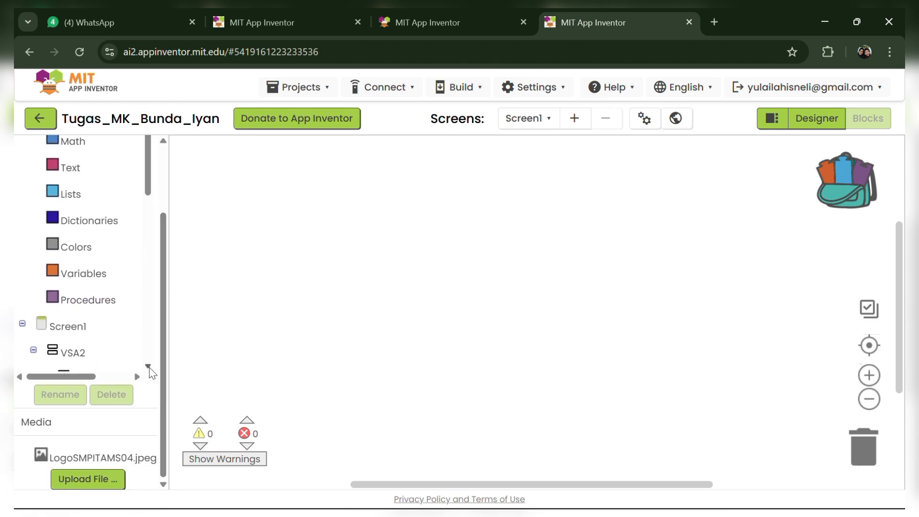
pyautogui.scroll(-3, 148, 367)
pyautogui.scroll(-4, 151, 373)
pyautogui.click(76, 324)
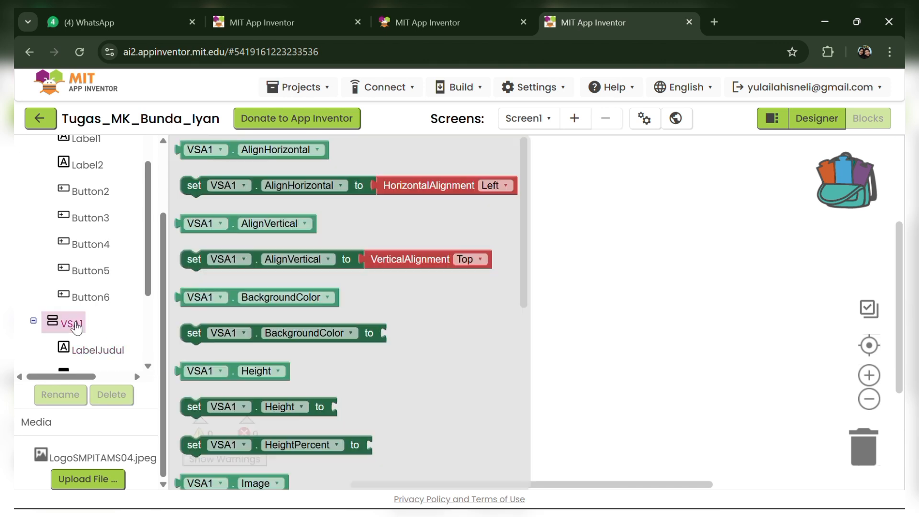
pyautogui.click(282, 259)
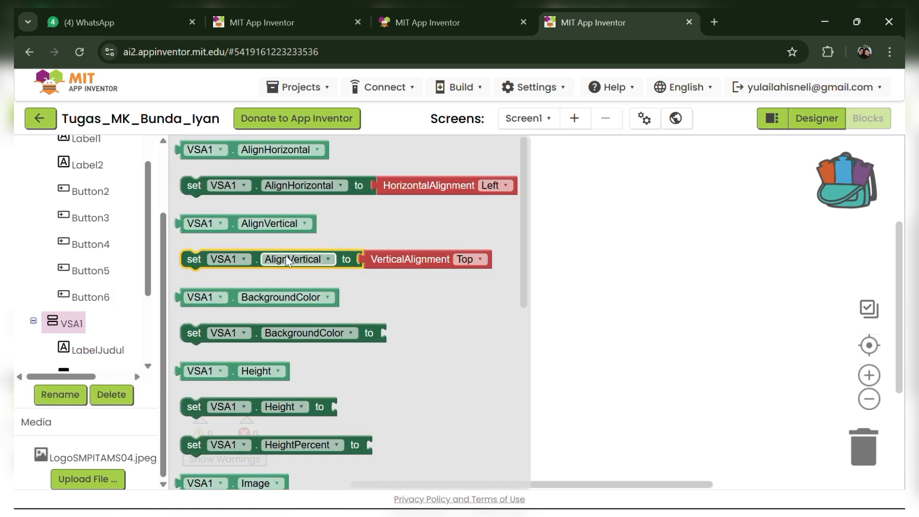
pyautogui.scroll(-5, 257, 198)
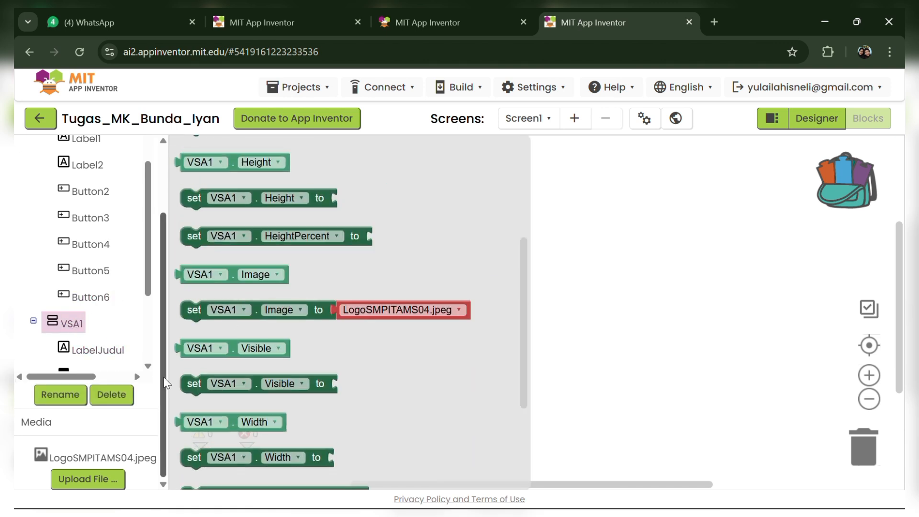
pyautogui.scroll(5, 151, 216)
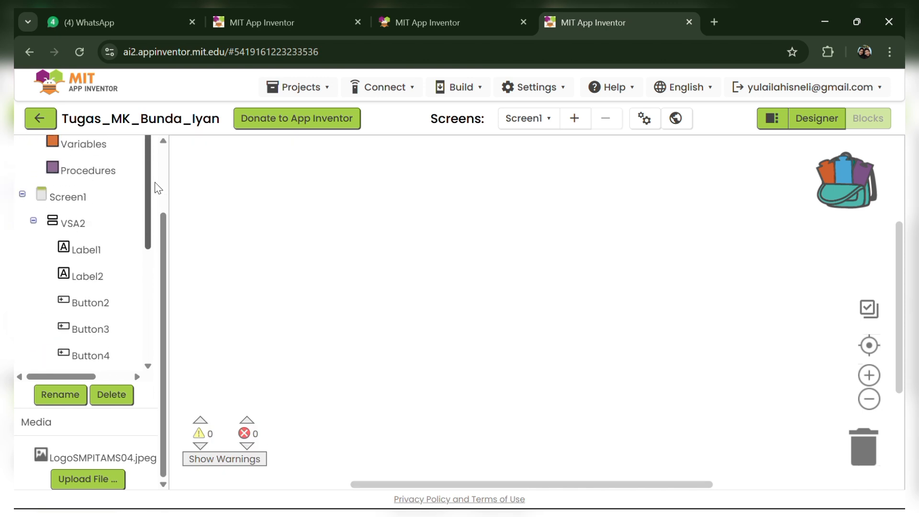
# - Add a Screen1.Initialize event block and place it near the upper left of the workspace
pyautogui.click(67, 228)
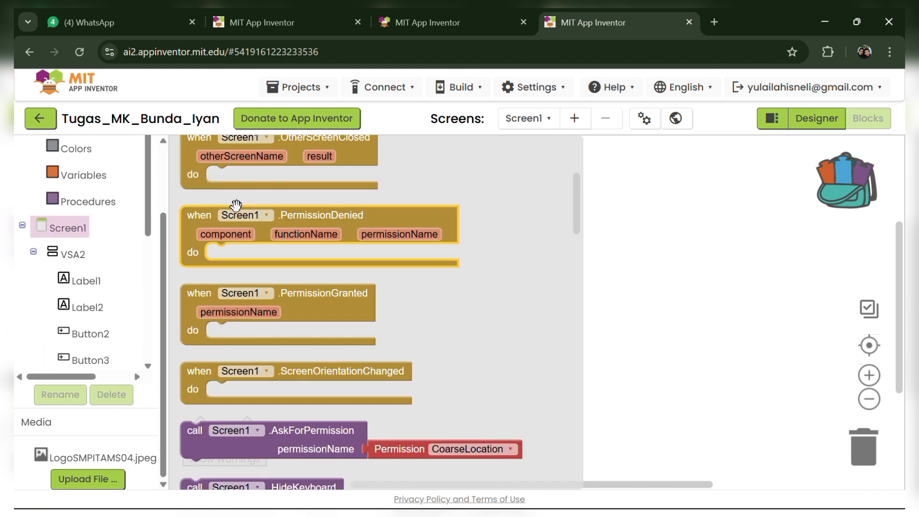
pyautogui.scroll(2, 237, 206)
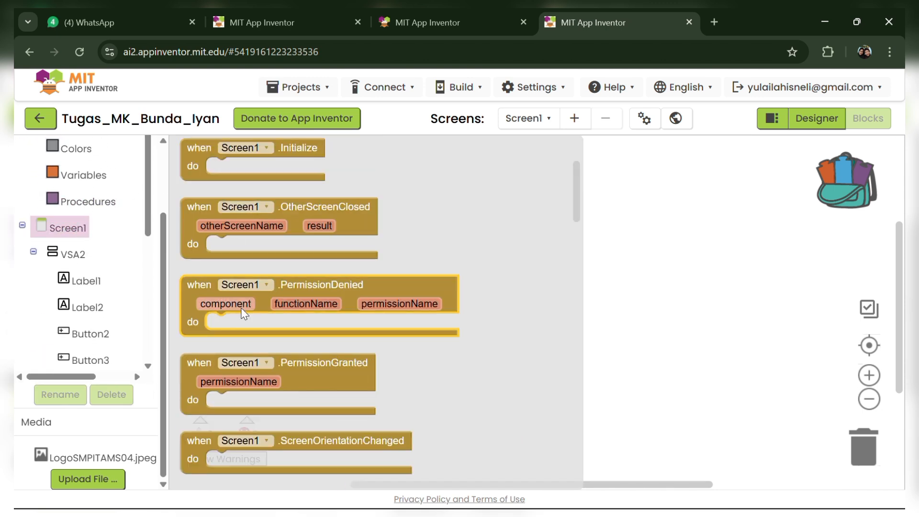
pyautogui.scroll(-2, 249, 330)
pyautogui.scroll(-2, 251, 339)
pyautogui.scroll(-5, 258, 351)
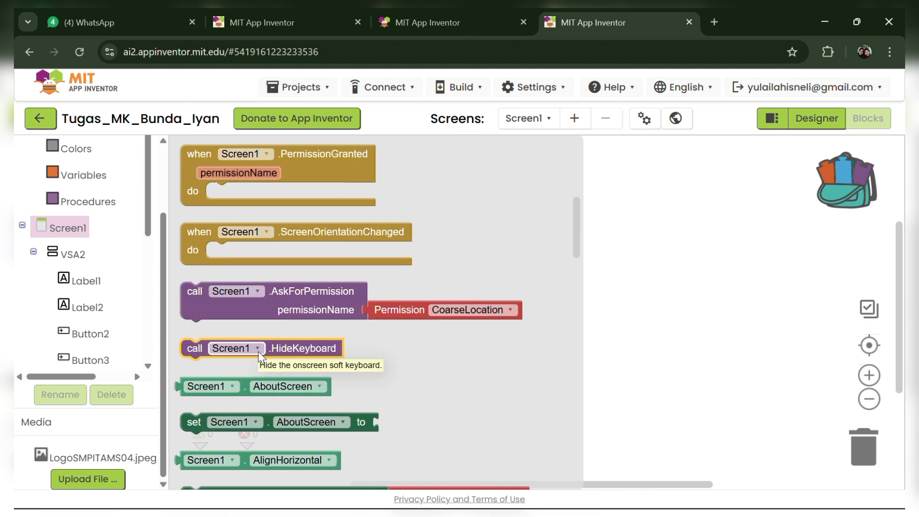
pyautogui.scroll(-6, 275, 370)
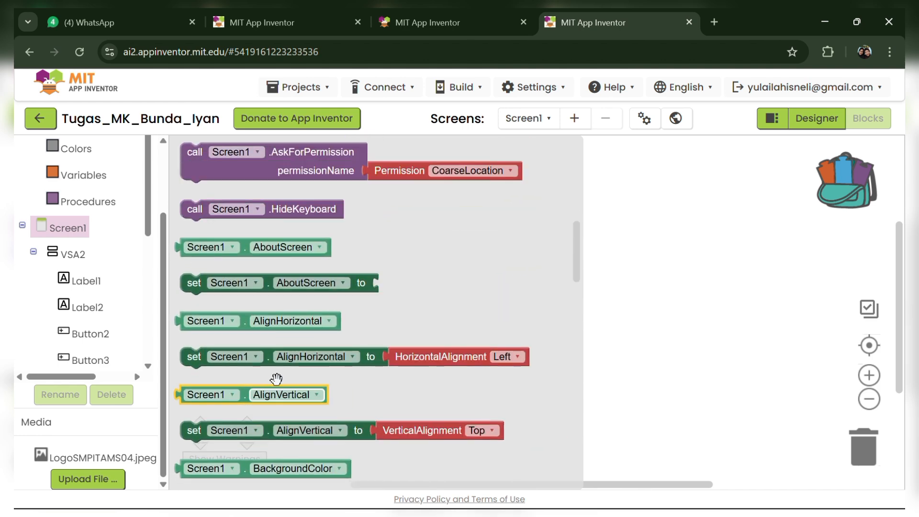
pyautogui.scroll(10, 277, 380)
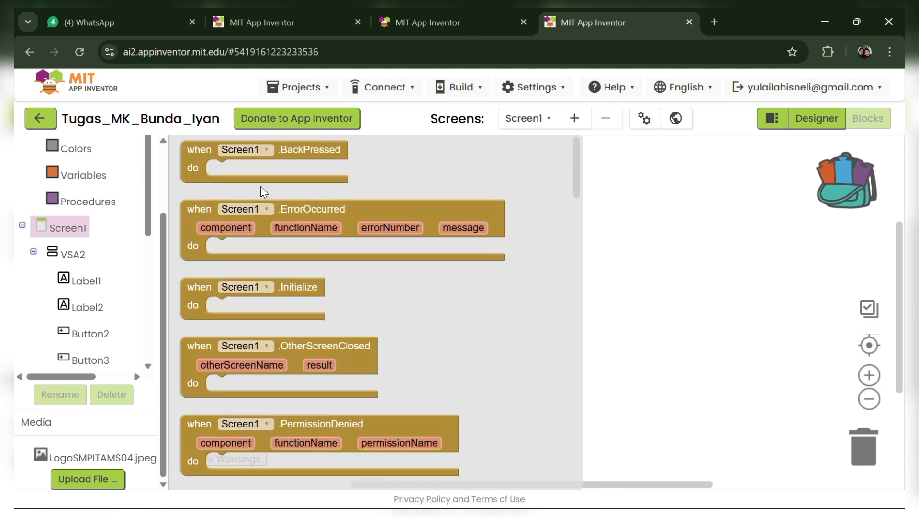
pyautogui.click(195, 300)
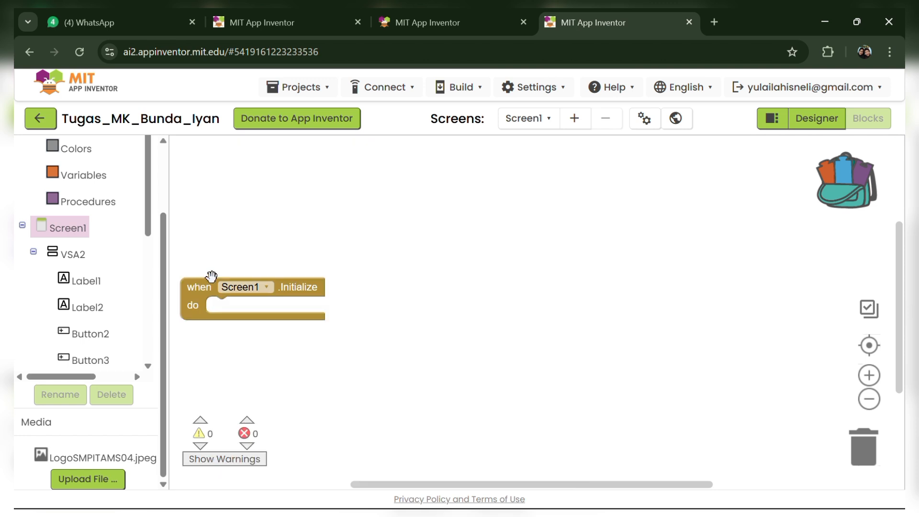
pyautogui.moveTo(312, 283); pyautogui.dragTo(325, 158)
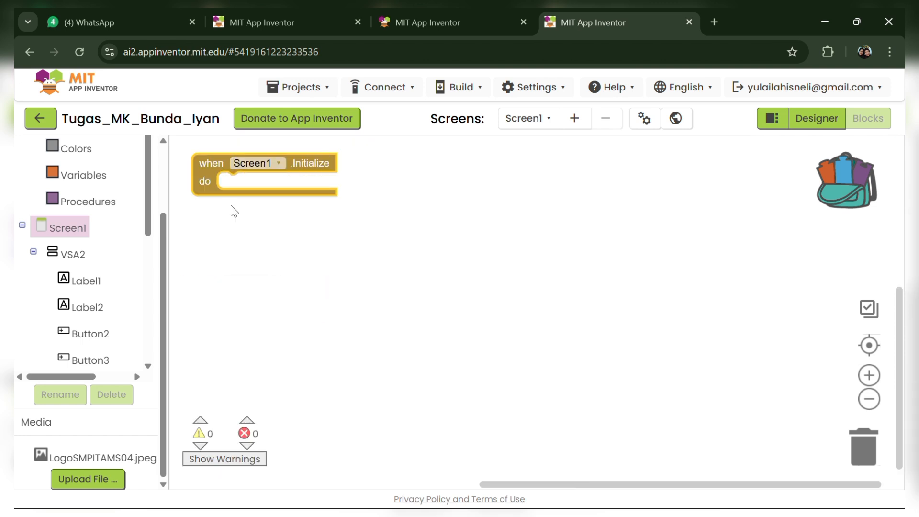
# - Insert a set VSA1.Visible block inside the Screen1.Initialize event
pyautogui.scroll(-4, 150, 364)
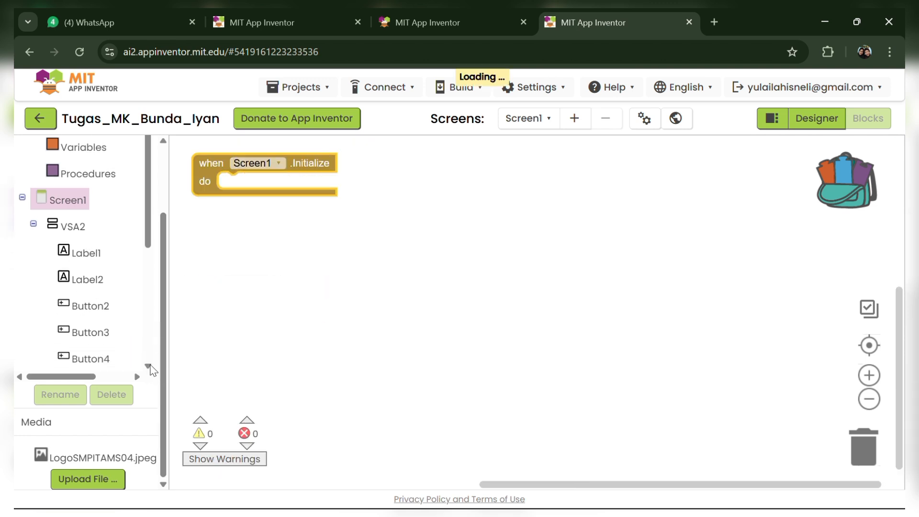
pyautogui.scroll(-4, 151, 370)
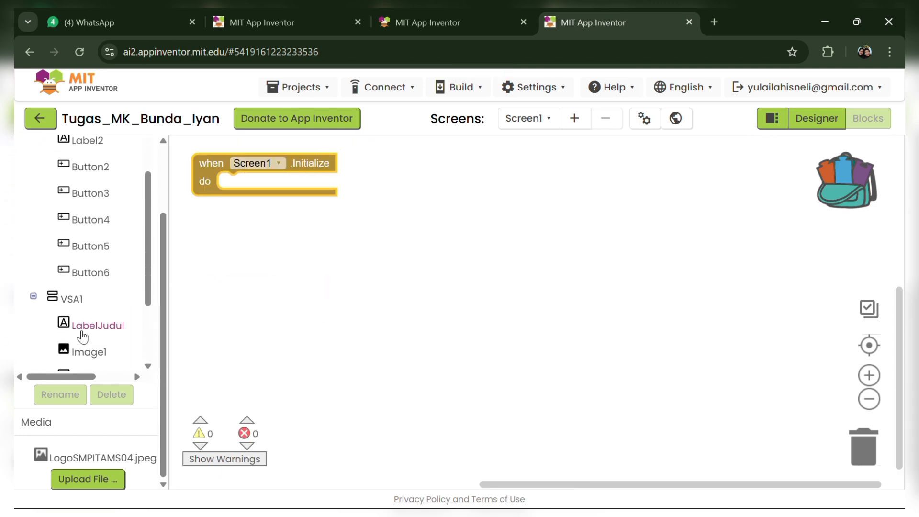
pyautogui.click(70, 300)
pyautogui.scroll(-2, 295, 311)
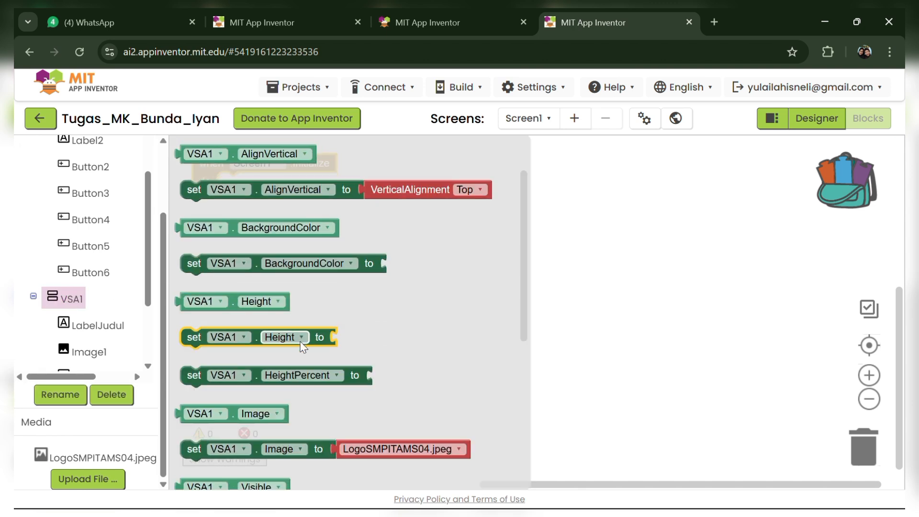
pyautogui.scroll(-2, 306, 383)
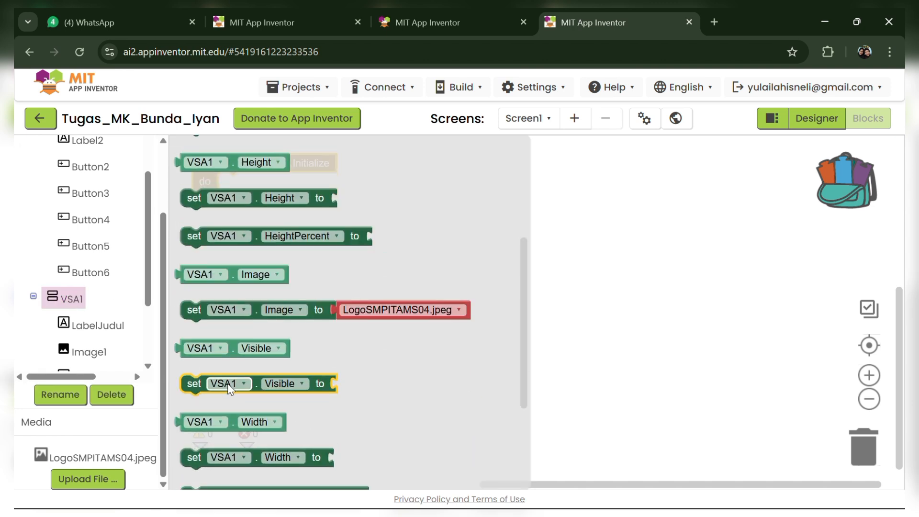
pyautogui.click(252, 379)
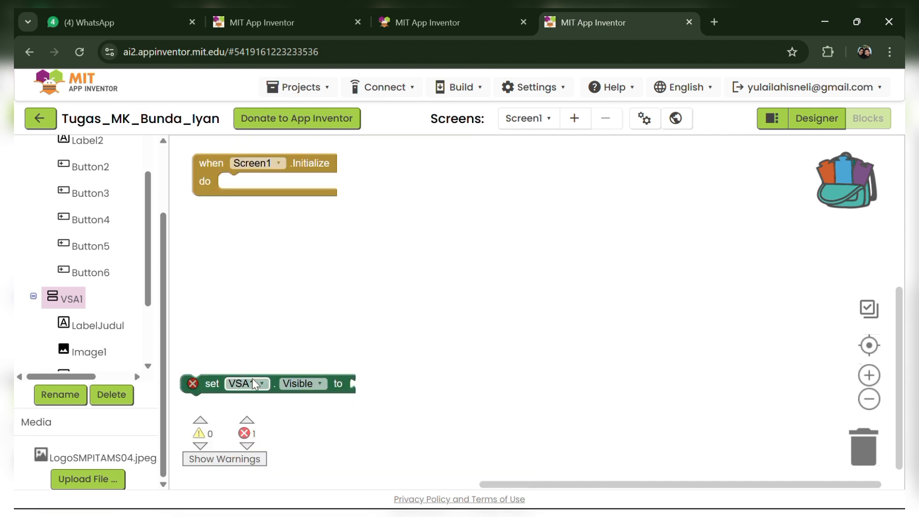
pyautogui.moveTo(333, 380); pyautogui.dragTo(378, 183)
# - Attach a logic true block as the value of VSA1.Visible in the Screen1.Initialize event
pyautogui.scroll(1, 165, 238)
pyautogui.moveTo(162, 233); pyautogui.dragTo(167, 167)
pyautogui.moveTo(147, 315); pyautogui.dragTo(156, 177)
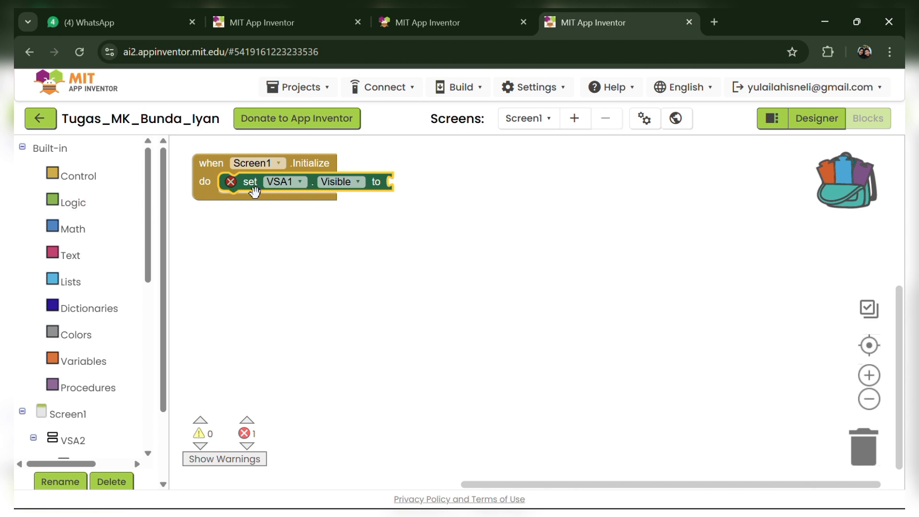
pyautogui.click(73, 202)
pyautogui.moveTo(201, 150); pyautogui.dragTo(474, 197)
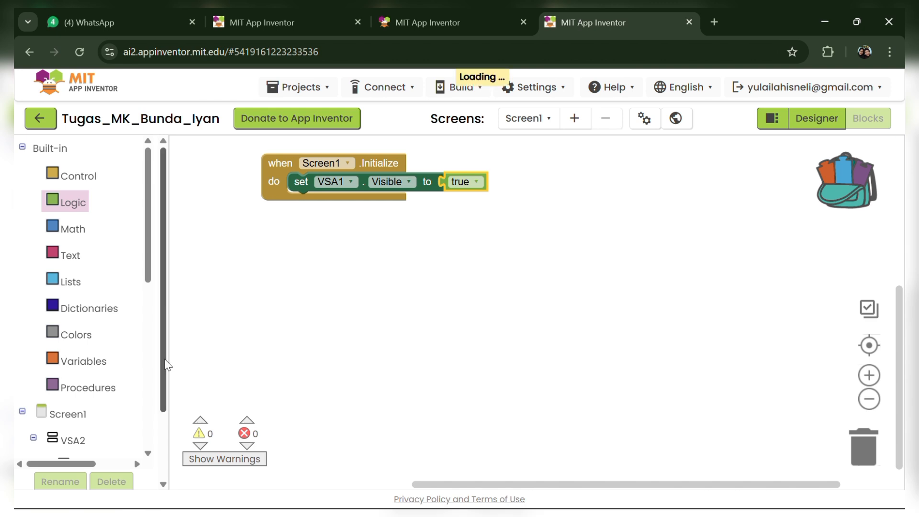
# - Add a BtnSTAR.Click event block directly below the Screen1.Initialize event
pyautogui.scroll(-2, 164, 366)
pyautogui.scroll(-5, 148, 390)
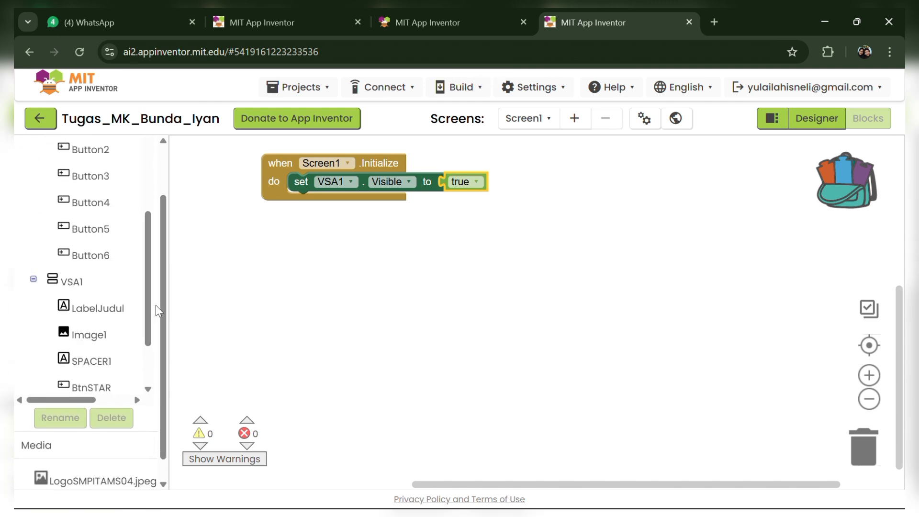
pyautogui.moveTo(163, 310)
pyautogui.mouseDown()
pyautogui.moveTo(168, 272)
pyautogui.moveTo(163, 317)
pyautogui.mouseUp()
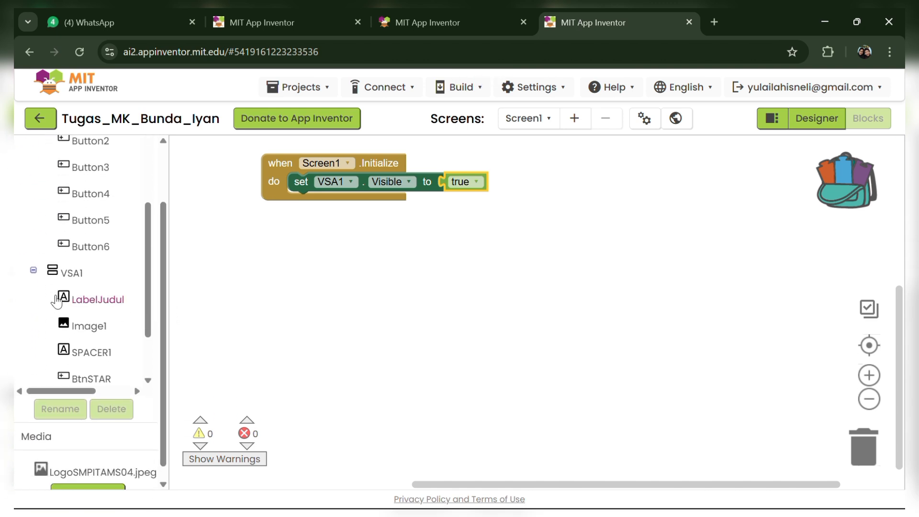
pyautogui.scroll(-3, 145, 280)
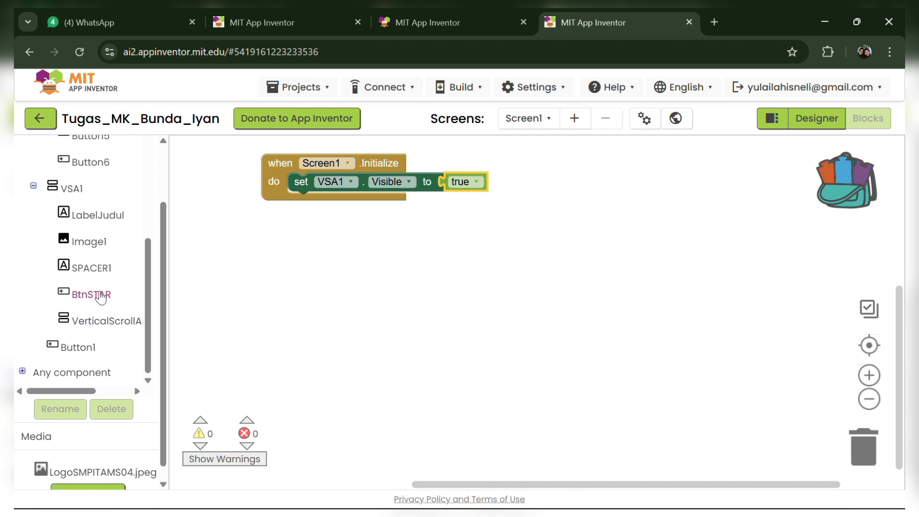
pyautogui.click(100, 297)
pyautogui.moveTo(194, 158); pyautogui.dragTo(278, 221)
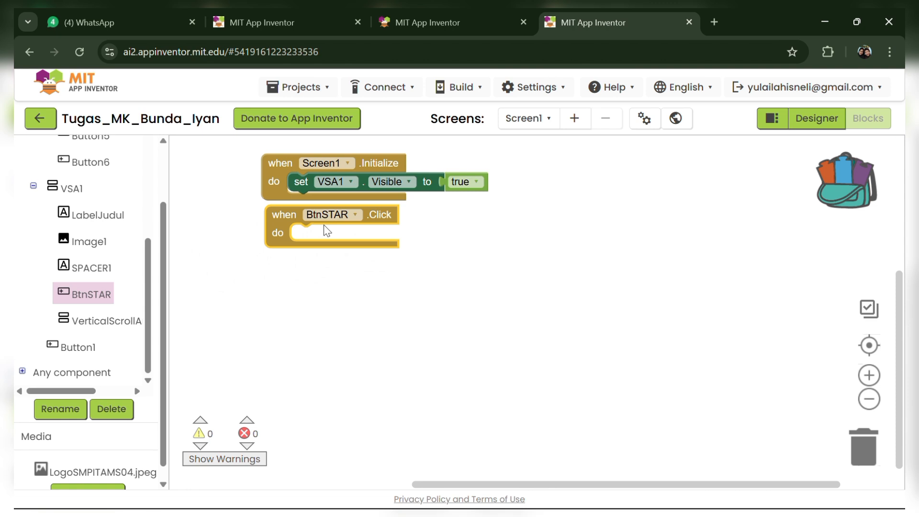
# - Insert a set VSA2.Visible block inside the BtnSTAR.Click event
pyautogui.scroll(1, 170, 316)
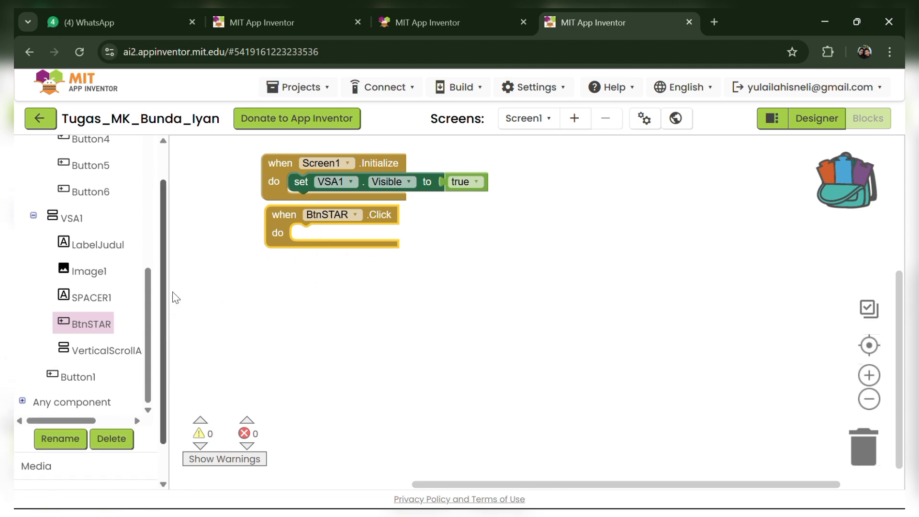
pyautogui.scroll(-1, 160, 335)
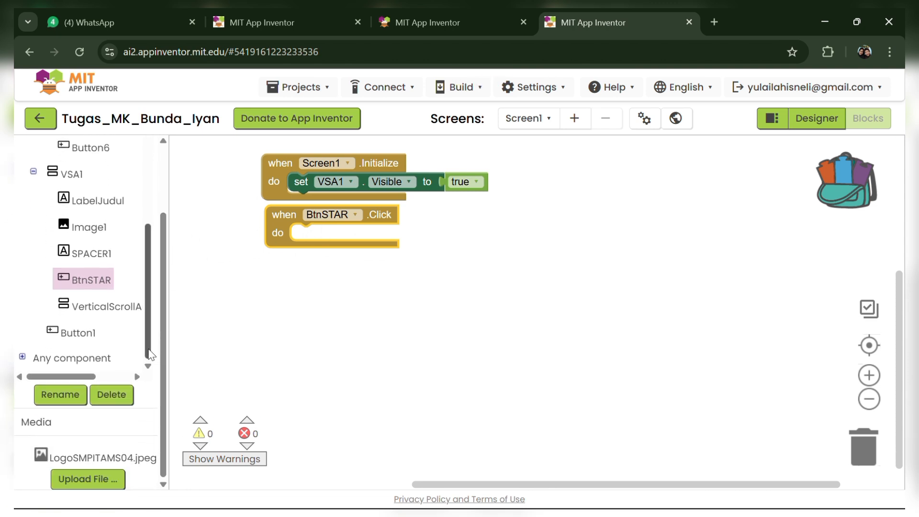
pyautogui.scroll(5, 148, 354)
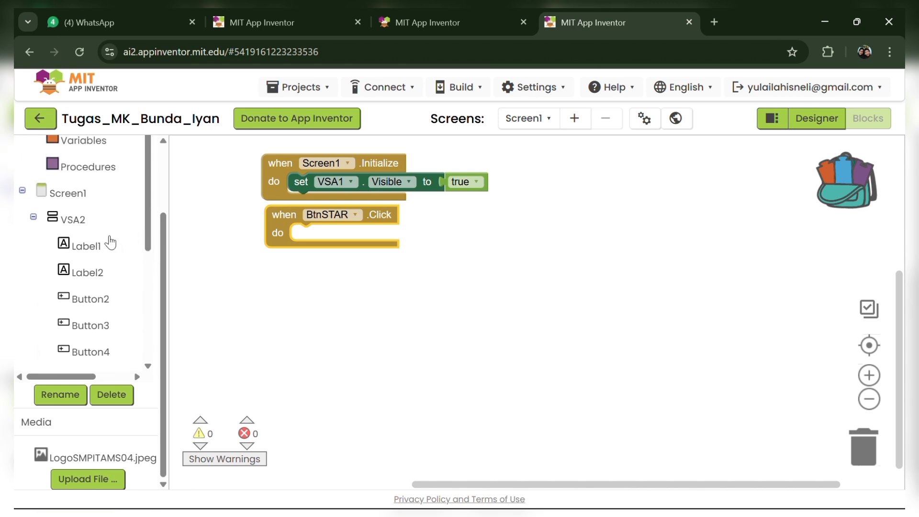
pyautogui.doubleClick(73, 219)
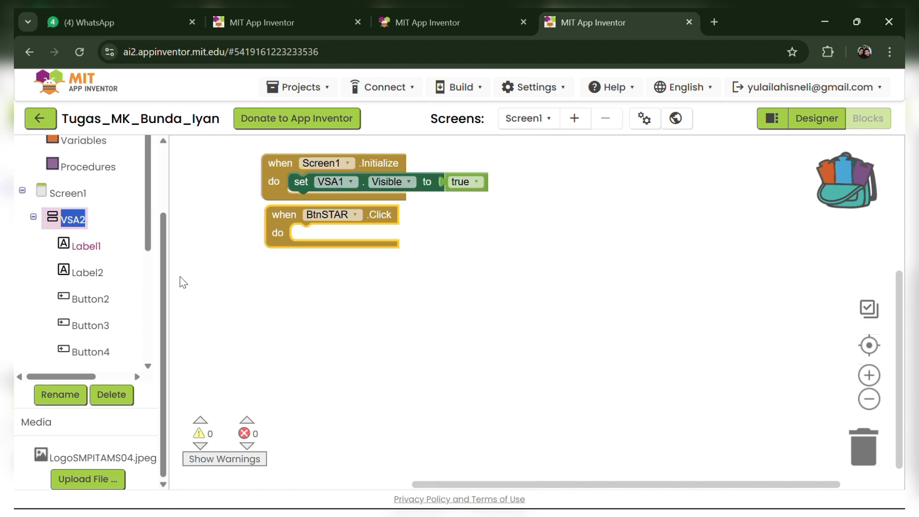
pyautogui.click(75, 219)
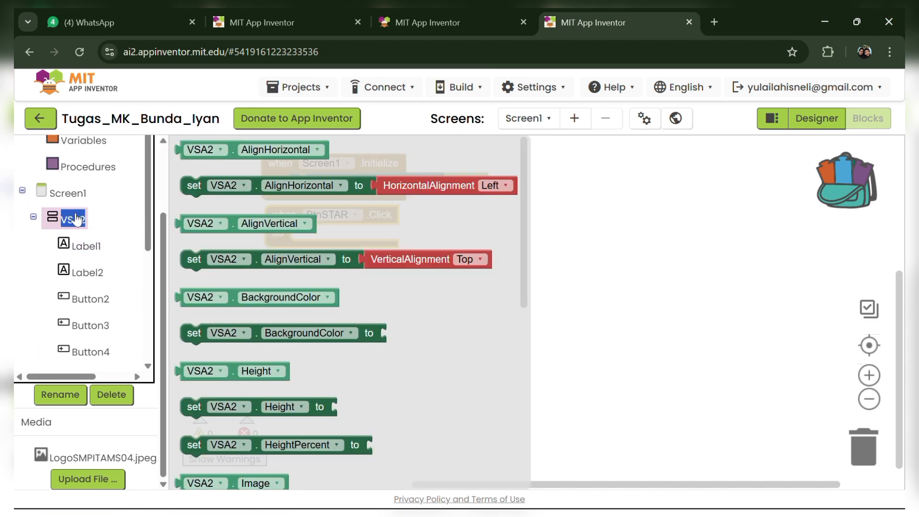
pyautogui.scroll(-5, 240, 326)
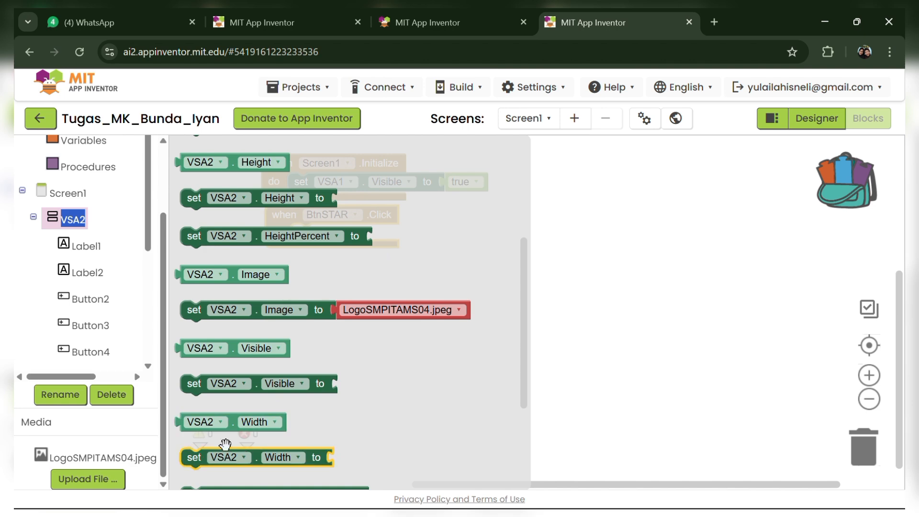
pyautogui.moveTo(243, 389); pyautogui.dragTo(345, 237)
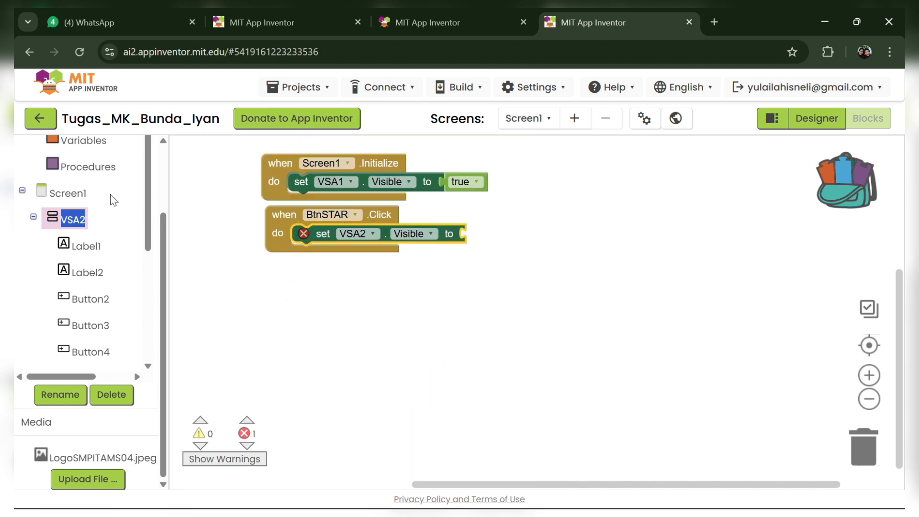
# - Attach a logic true block as the value of VSA2.Visible in the BtnSTAR.Click event
pyautogui.scroll(4, 96, 239)
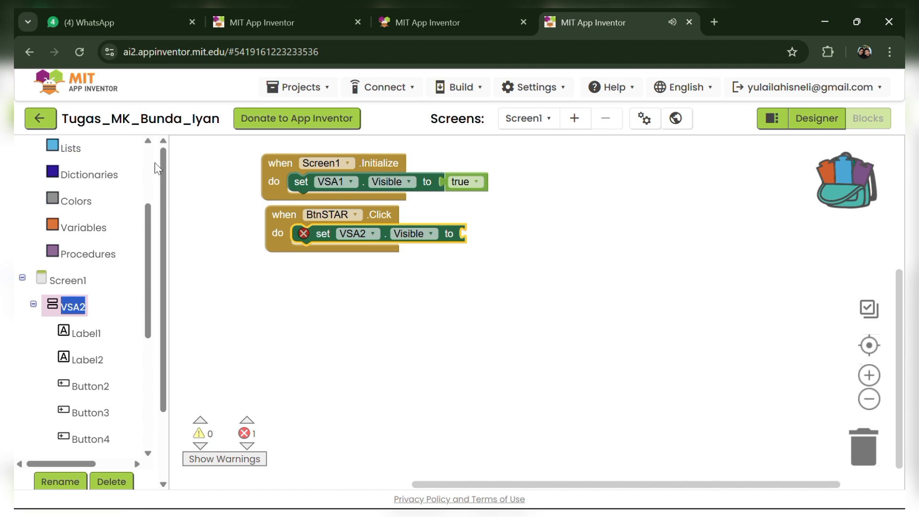
pyautogui.scroll(3, 148, 246)
pyautogui.click(73, 202)
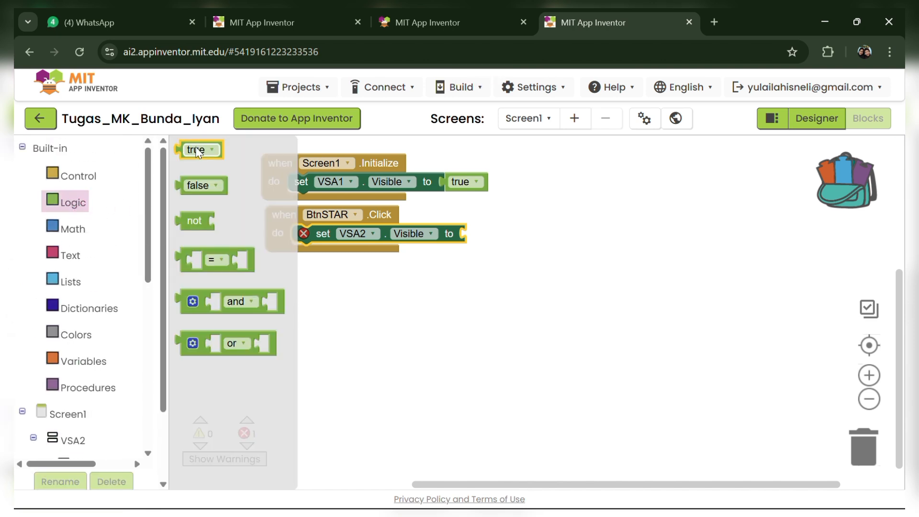
pyautogui.moveTo(196, 153); pyautogui.dragTo(485, 240)
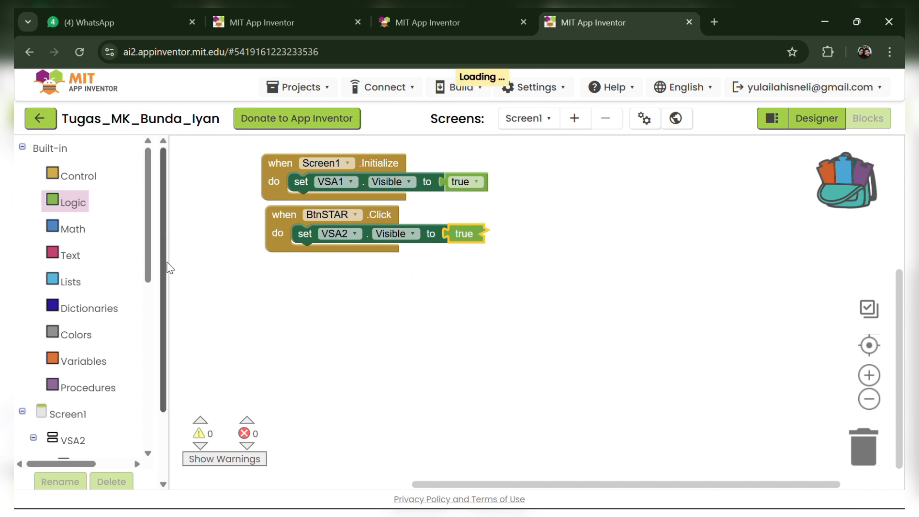
pyautogui.moveTo(164, 267); pyautogui.dragTo(163, 350)
pyautogui.scroll(-3, 140, 364)
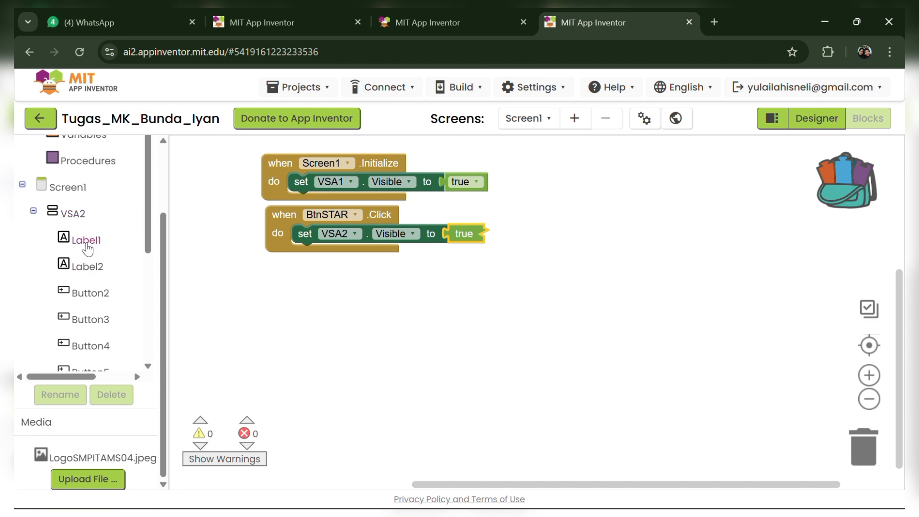
pyautogui.click(100, 297)
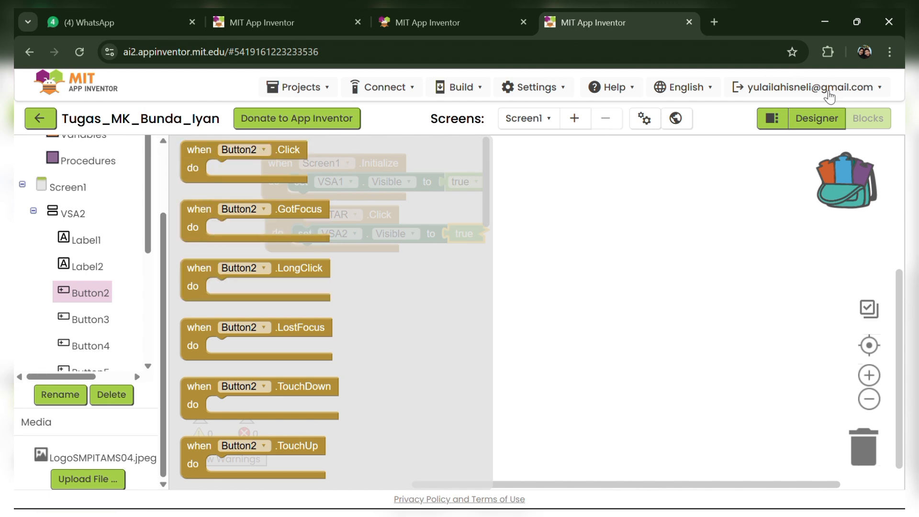
# - Return to the app's design view and rename the MATERI button component to BtnMATERI
pyautogui.click(825, 122)
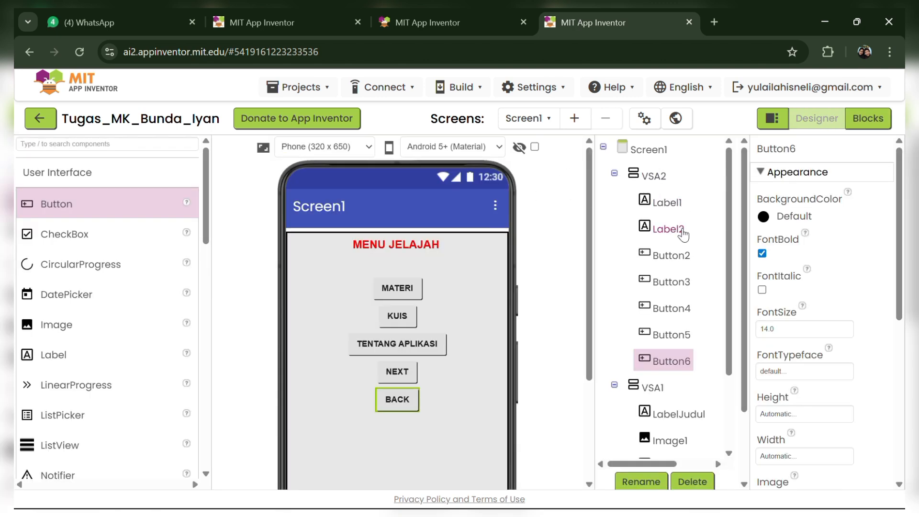
pyautogui.click(678, 263)
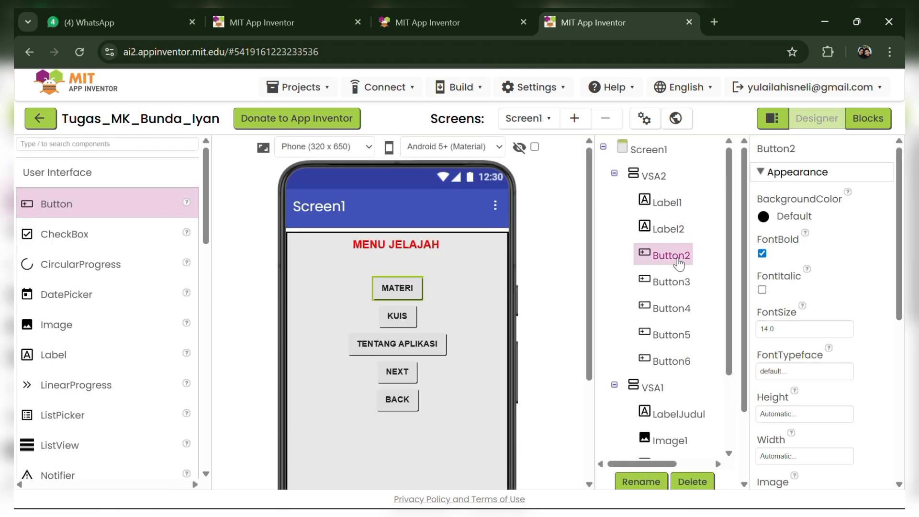
pyautogui.scroll(-2, 661, 431)
pyautogui.click(642, 482)
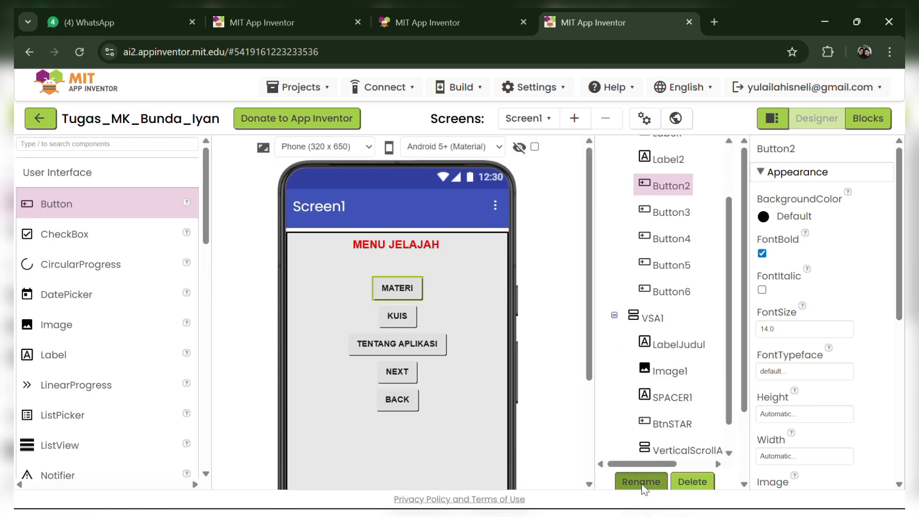
pyautogui.write('BtnMATERI')
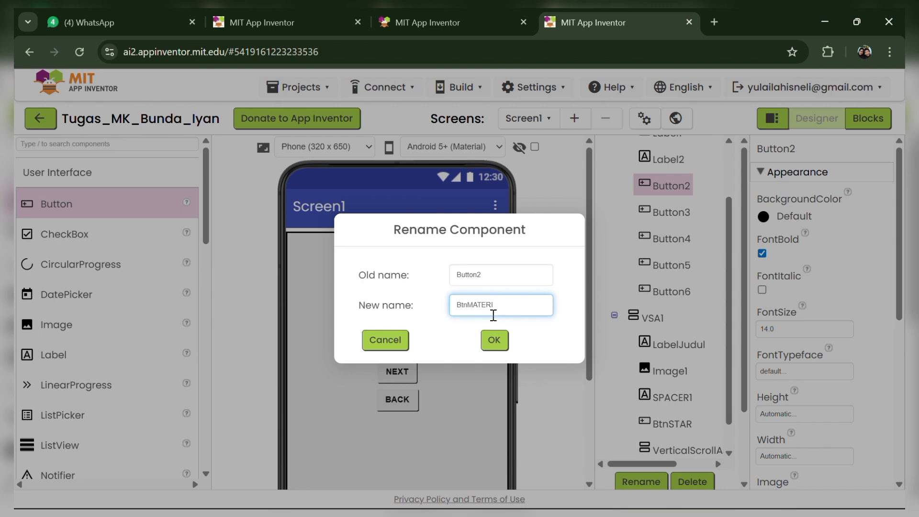
pyautogui.click(494, 340)
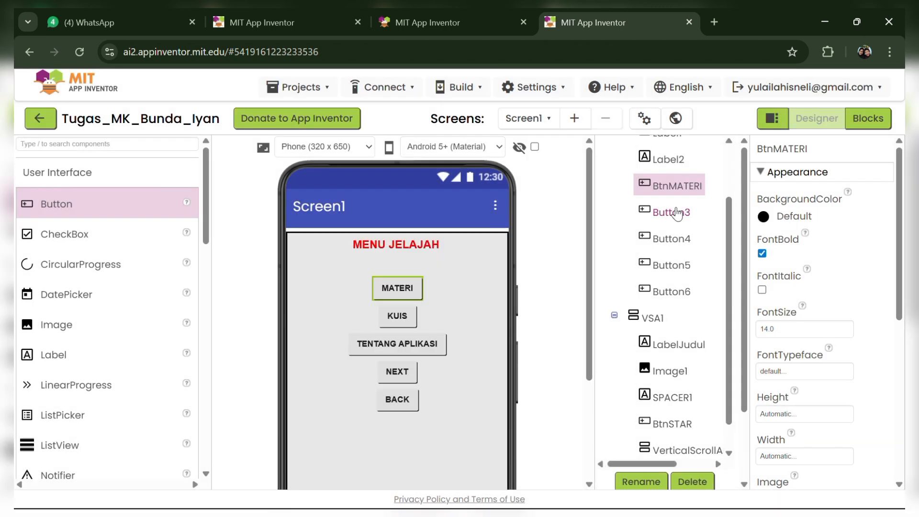
# - Rename the KUIS button component to BtnKUIS
pyautogui.click(672, 212)
pyautogui.click(642, 482)
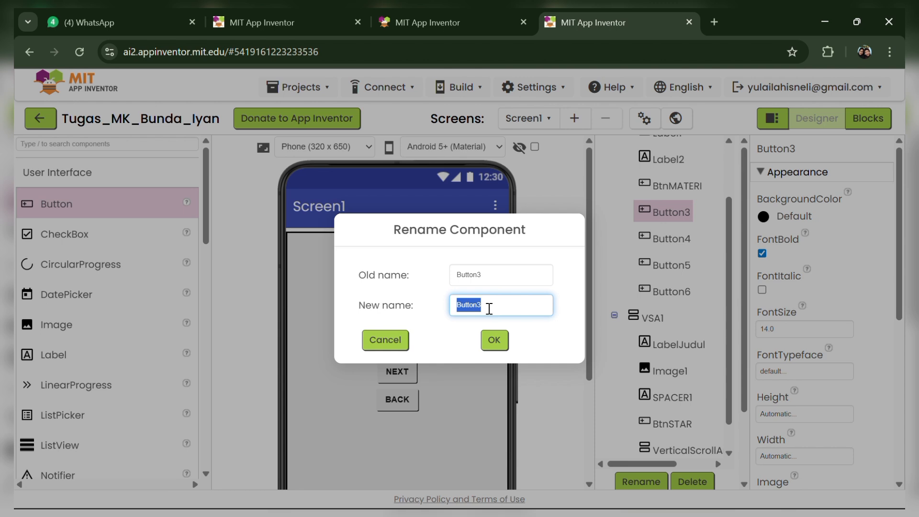
pyautogui.write('BtnKUIS')
pyautogui.click(494, 340)
# - Rename the TENTANG APLIKASI button component to BtnTENTANG
pyautogui.click(680, 241)
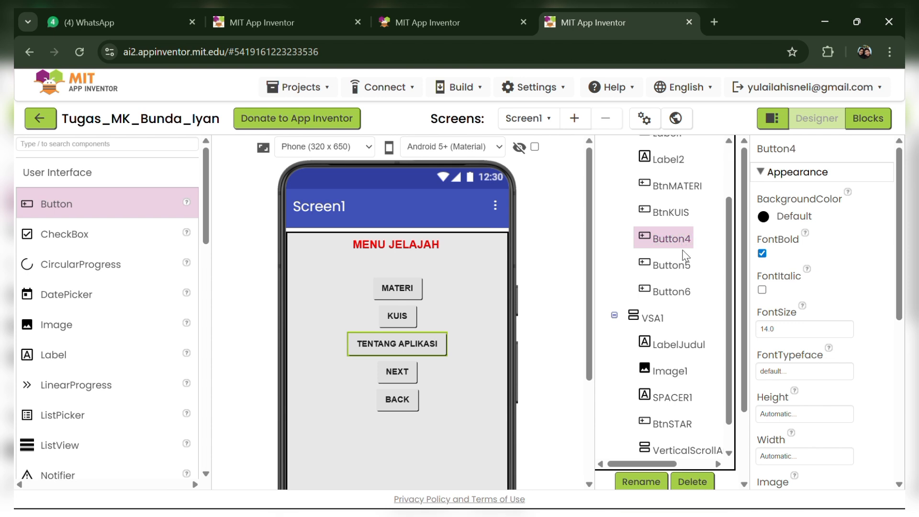
pyautogui.click(644, 481)
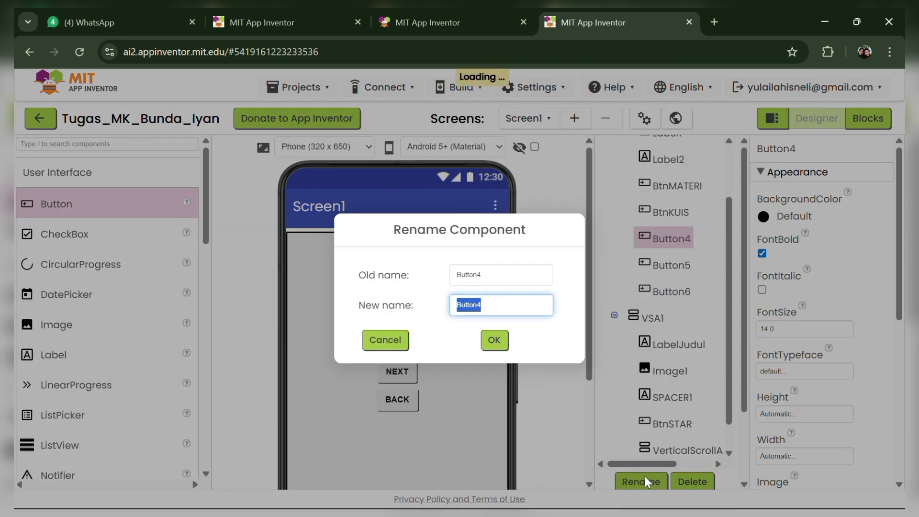
pyautogui.write('BtnTENTANG')
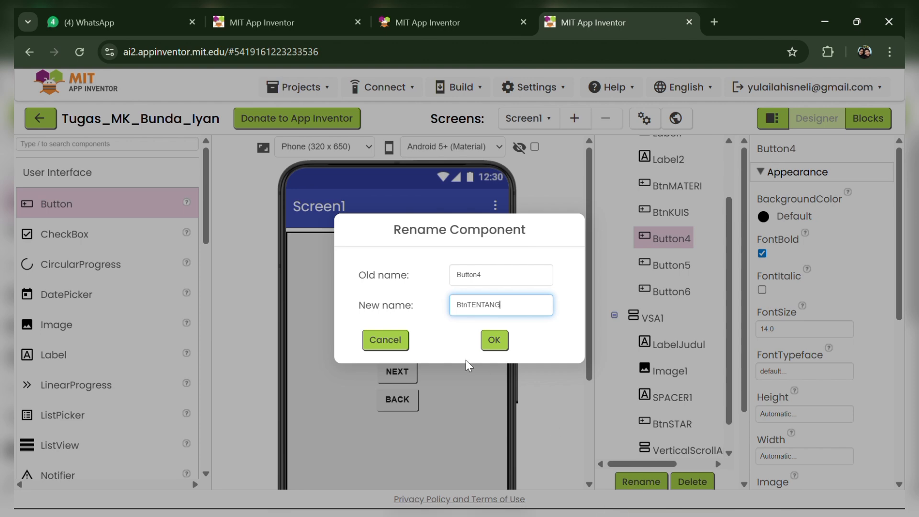
pyautogui.click(498, 346)
# - Rename the NEXT button component to BtnNEXT
pyautogui.click(411, 374)
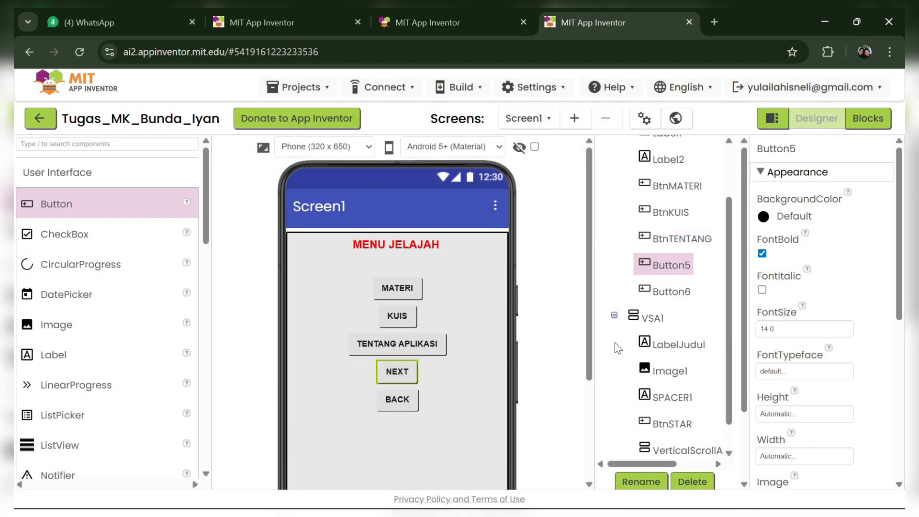
pyautogui.click(645, 480)
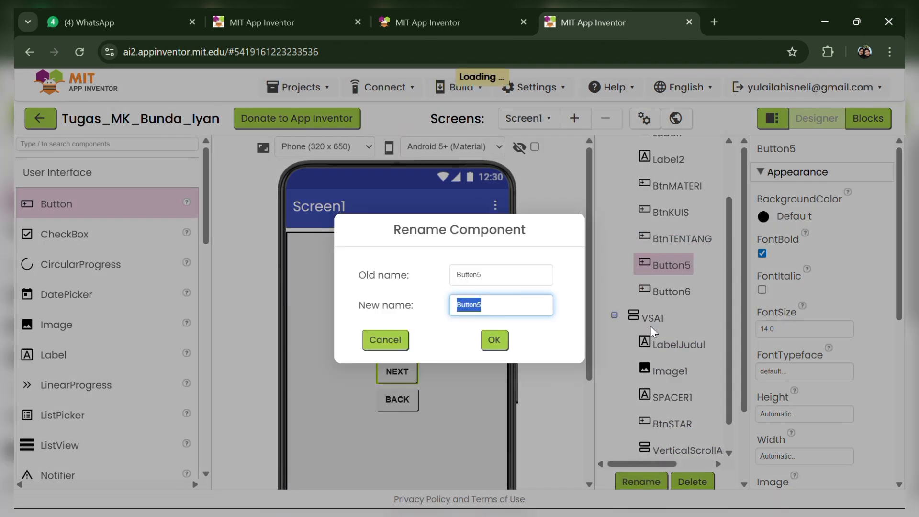
pyautogui.write('B')
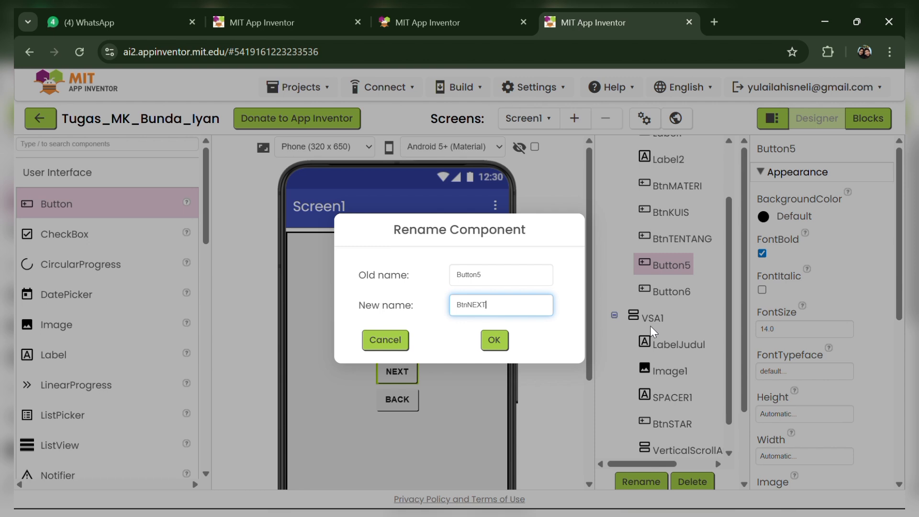
pyautogui.write('tnNEXT')
pyautogui.click(499, 341)
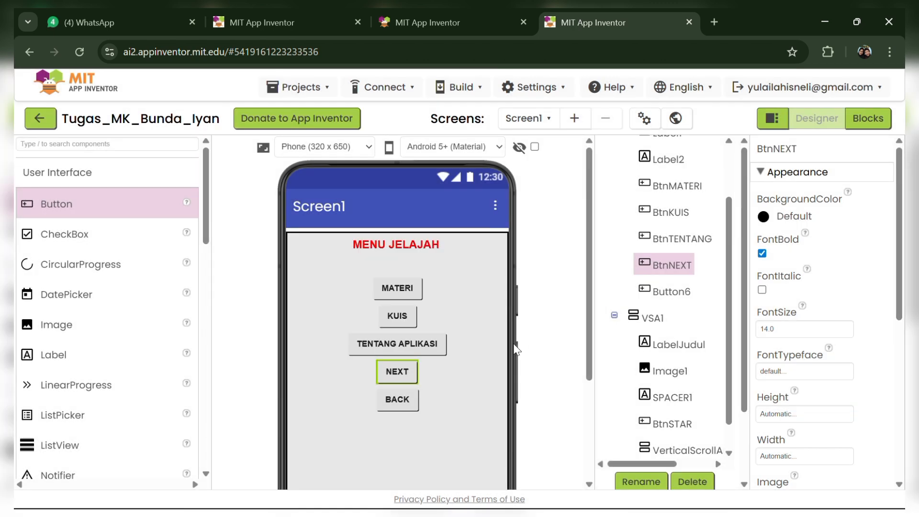
# - Rename the BACK button component to BtnBACK
pyautogui.click(685, 299)
pyautogui.click(645, 480)
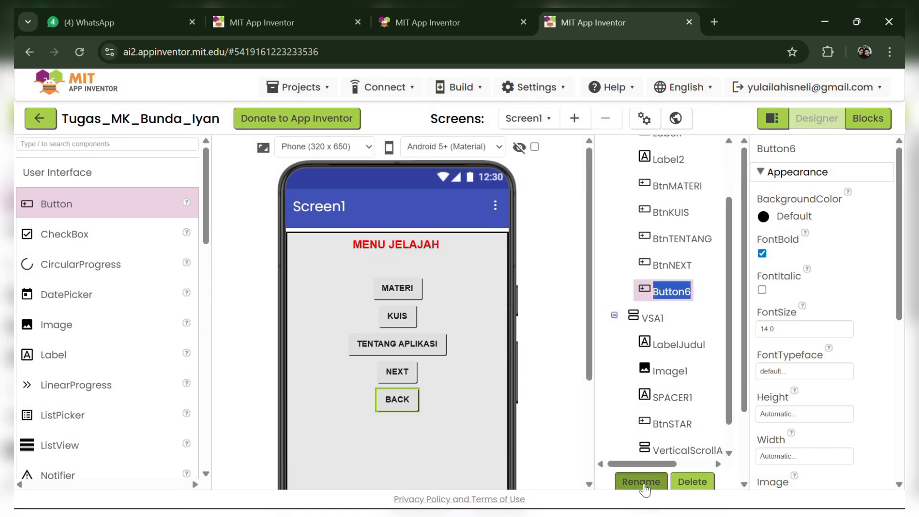
pyautogui.write('BtnBACK')
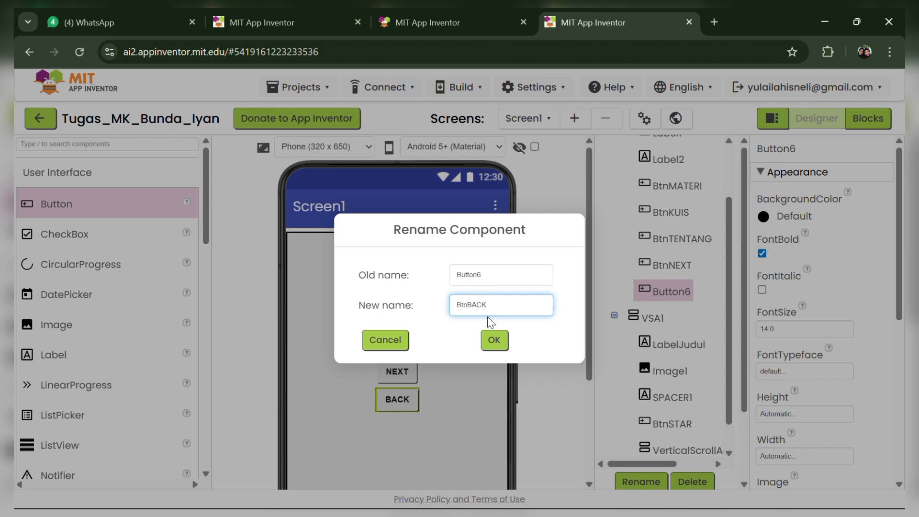
pyautogui.click(489, 342)
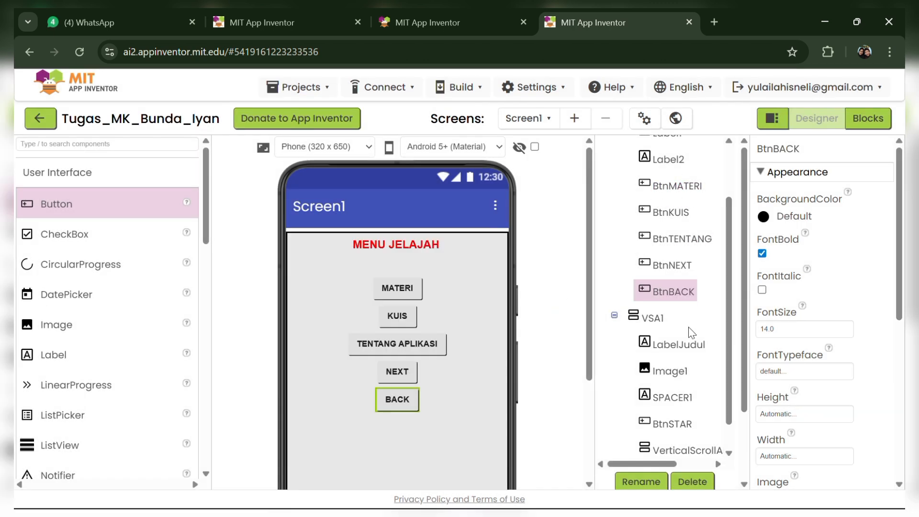
# - Return to block programming and add a BtnMATERI.Click event block directly below the BtnSTAR.Click event
pyautogui.click(868, 120)
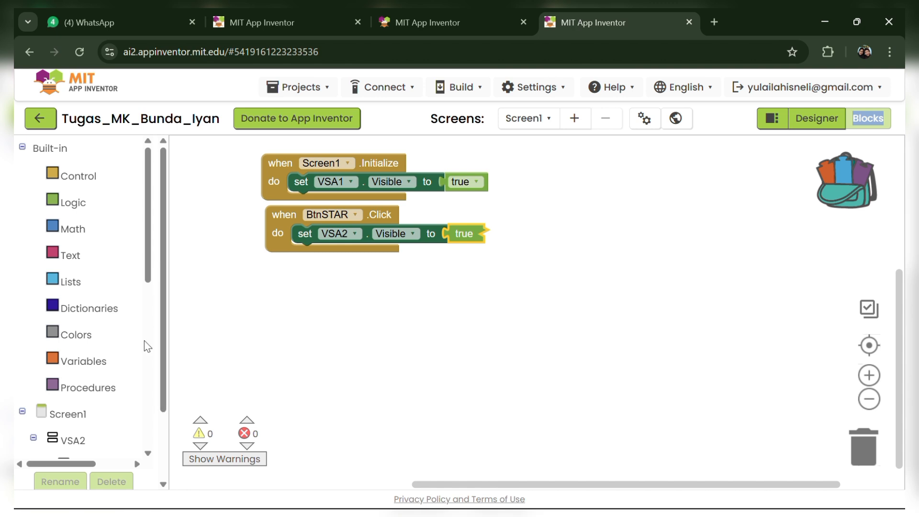
pyautogui.scroll(-1, 163, 353)
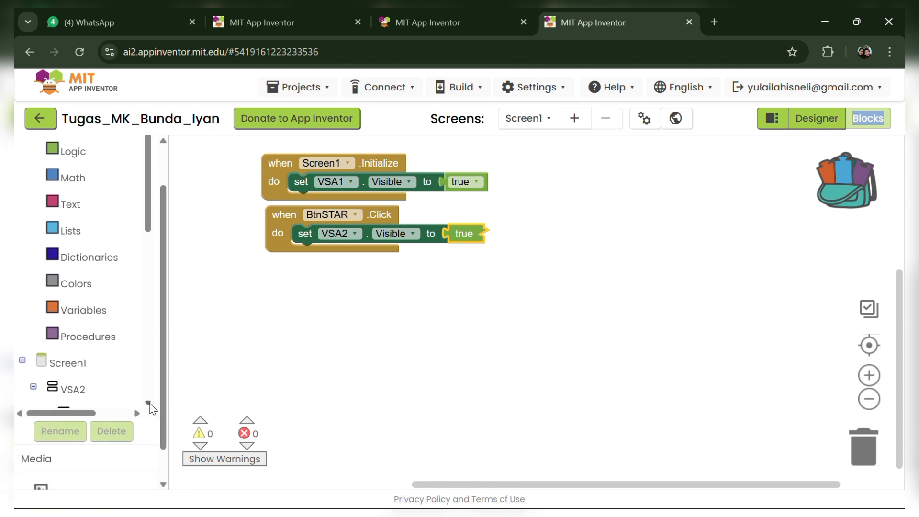
pyautogui.scroll(-3, 143, 391)
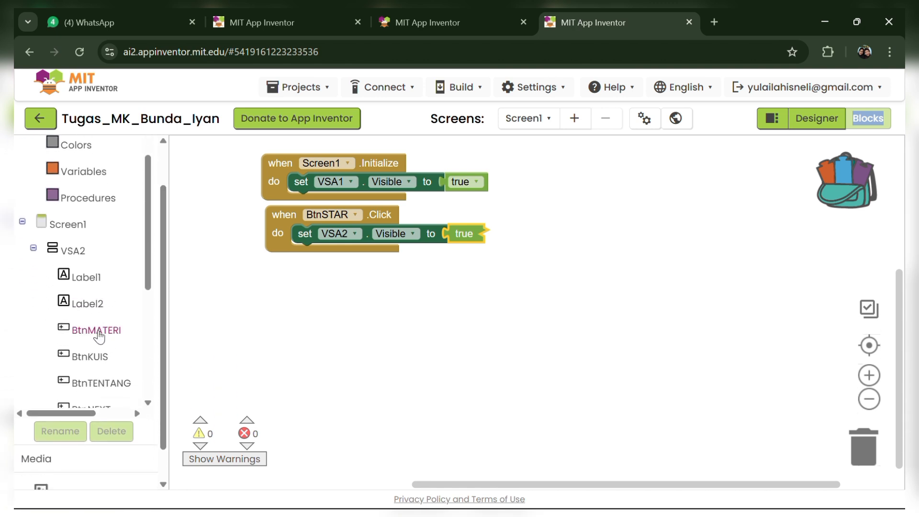
pyautogui.click(97, 331)
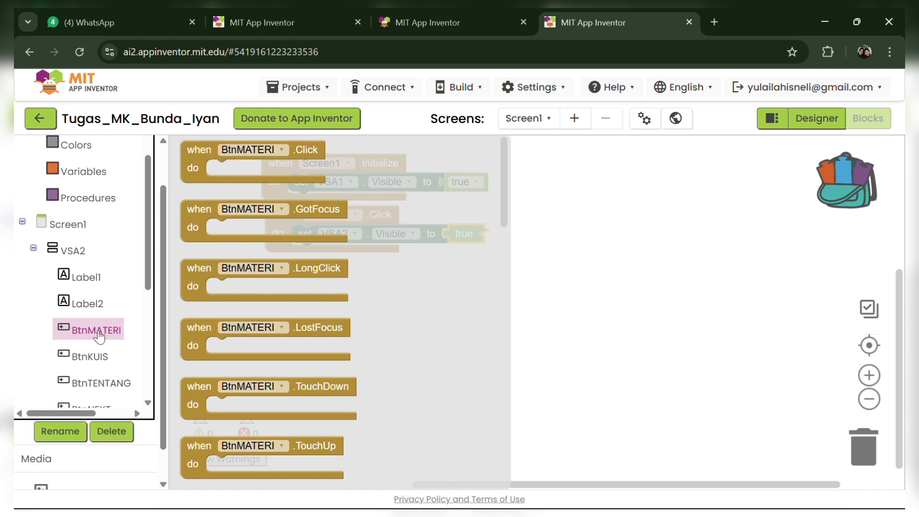
pyautogui.moveTo(200, 154); pyautogui.dragTo(280, 269)
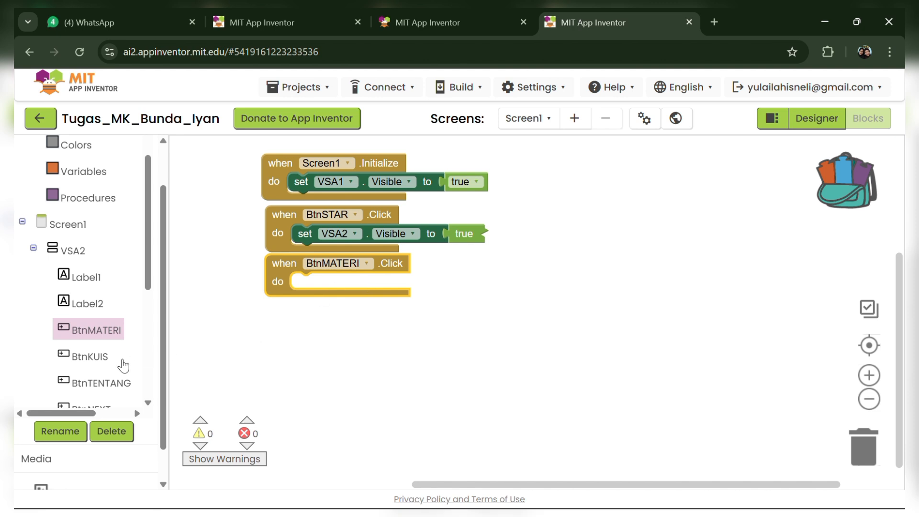
# - Add BtnKUIS.Click and BtnTENTANG.Click event blocks, stacked below the BtnMATERI.Click event
pyautogui.click(85, 365)
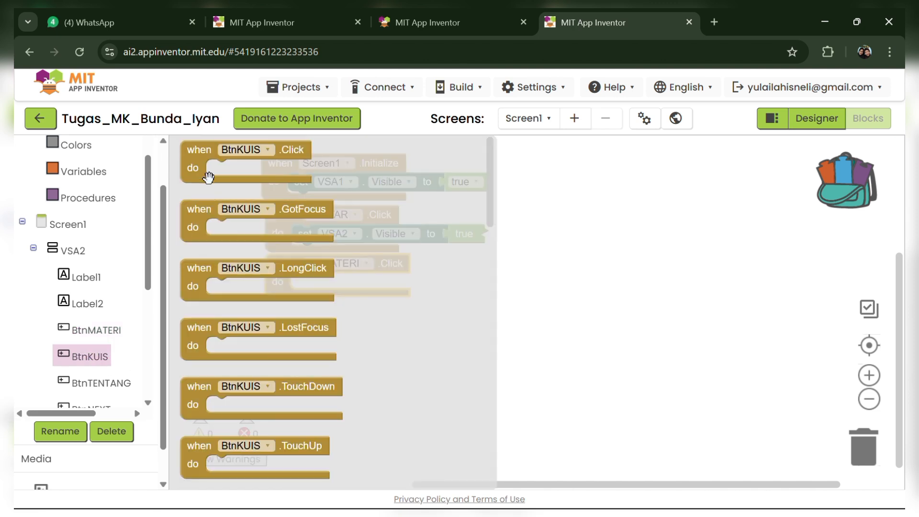
pyautogui.moveTo(206, 177); pyautogui.dragTo(281, 320)
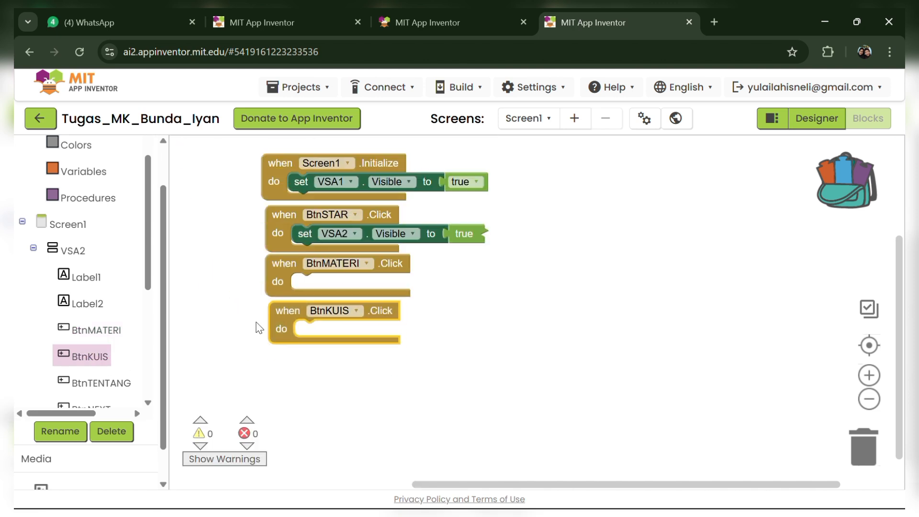
pyautogui.click(95, 383)
pyautogui.moveTo(204, 153); pyautogui.dragTo(286, 353)
# - Add a BtnBACK.Click event block and place it directly below the BtnTENTANG.Click event
pyautogui.scroll(-2, 281, 358)
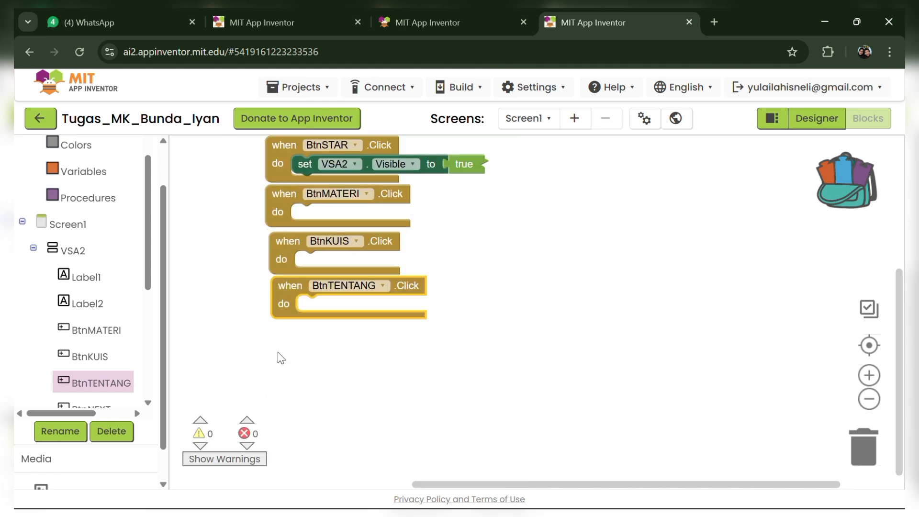
pyautogui.scroll(-2, 149, 404)
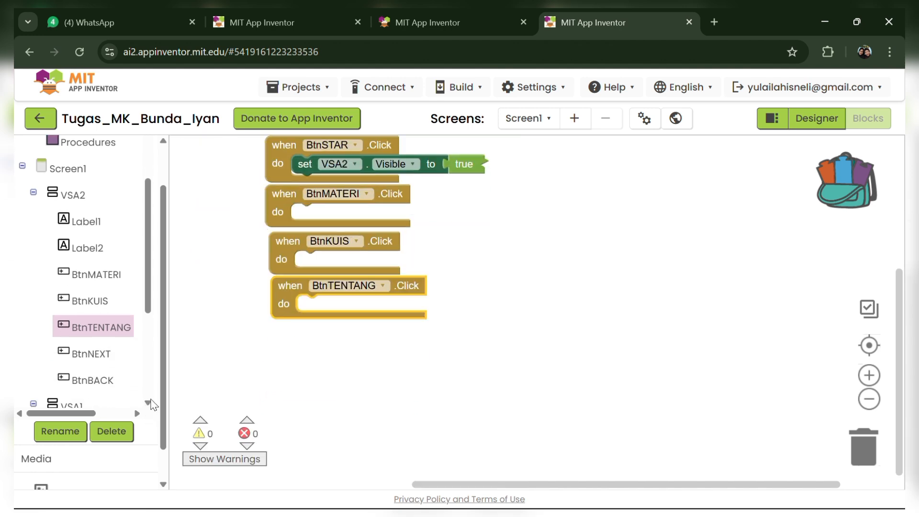
pyautogui.scroll(-1, 144, 402)
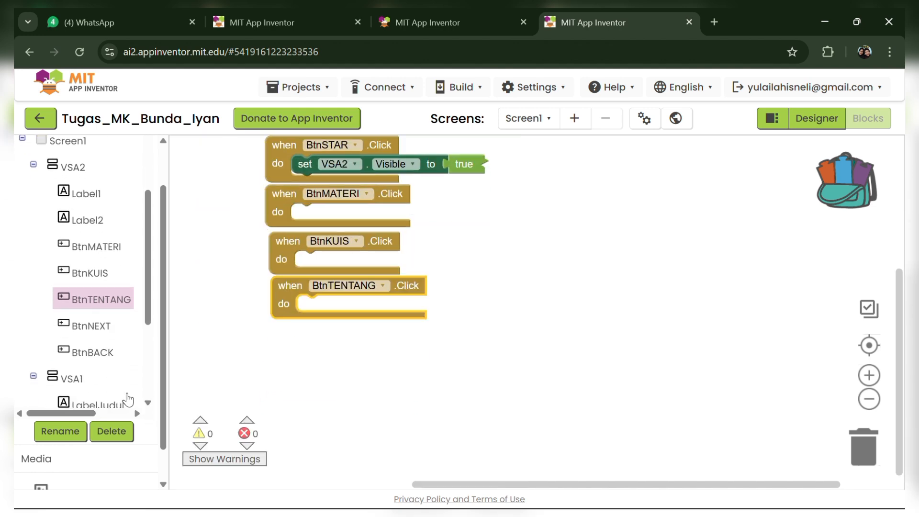
pyautogui.click(98, 347)
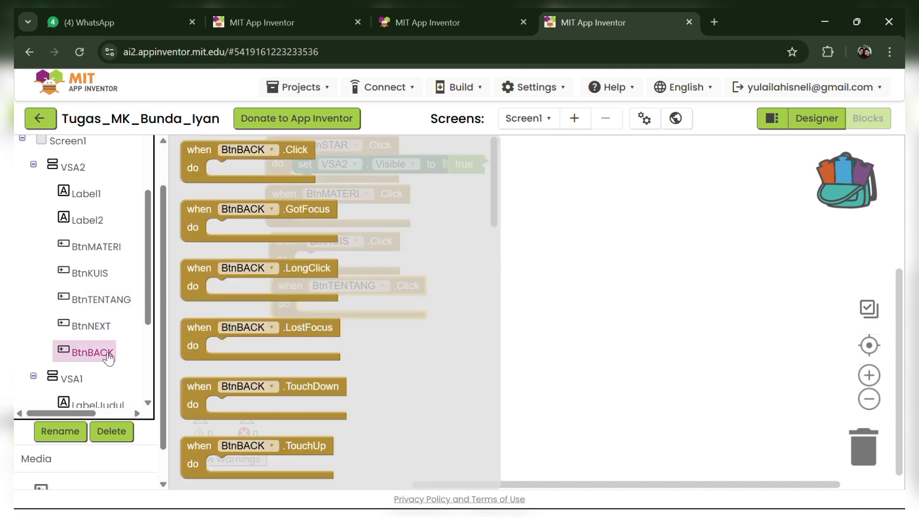
pyautogui.click(195, 160)
pyautogui.moveTo(199, 149); pyautogui.dragTo(272, 370)
pyautogui.doubleClick(212, 152)
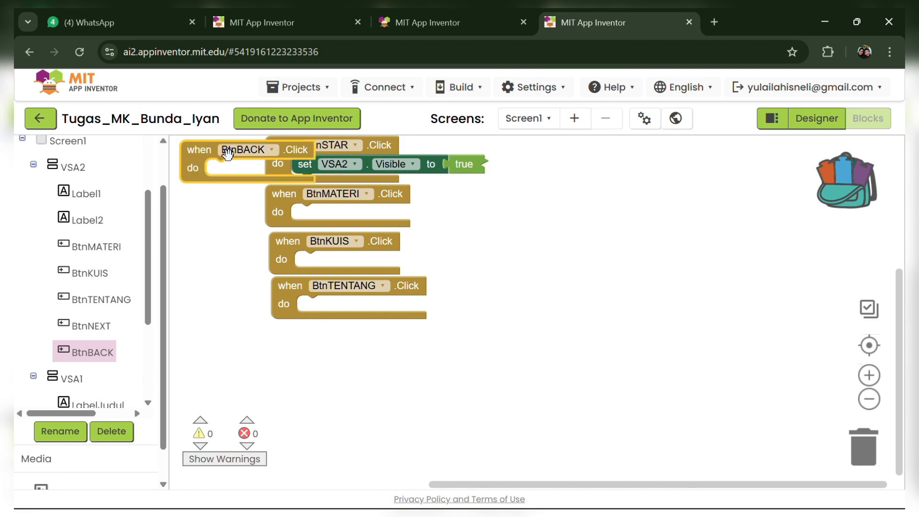
pyautogui.moveTo(197, 152); pyautogui.dragTo(206, 306)
pyautogui.moveTo(249, 167); pyautogui.dragTo(323, 373)
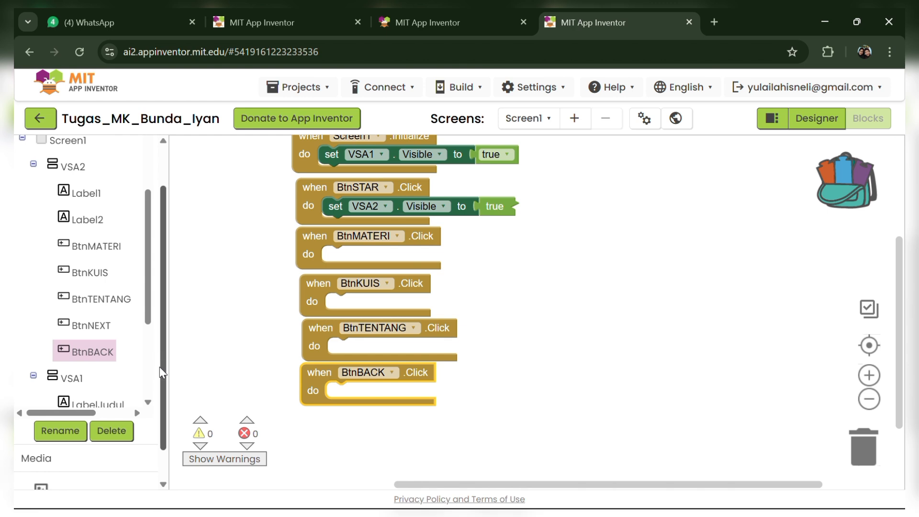
# - Place a set VSA1.Visible block inside the BtnBACK.Click event
pyautogui.scroll(-1, 153, 378)
pyautogui.scroll(-2, 82, 307)
pyautogui.click(74, 296)
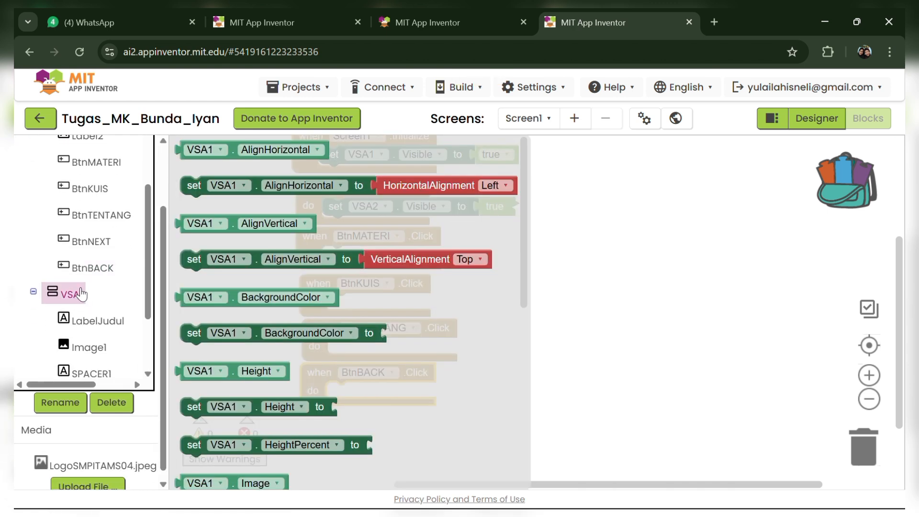
pyautogui.scroll(-2, 219, 297)
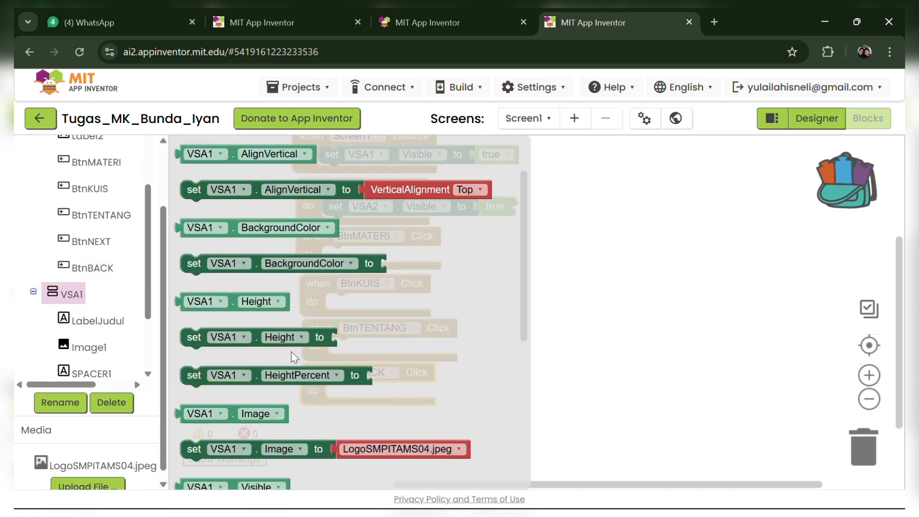
pyautogui.scroll(-2, 285, 313)
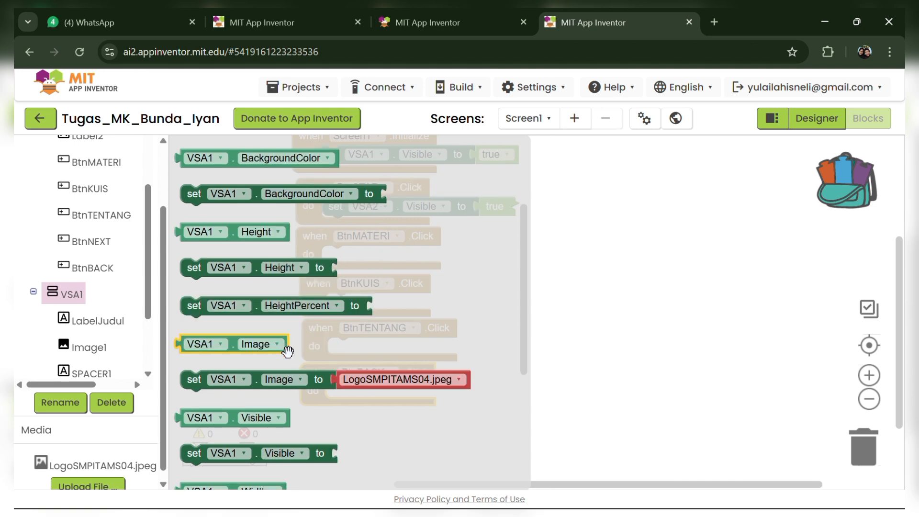
pyautogui.moveTo(254, 459); pyautogui.dragTo(307, 425)
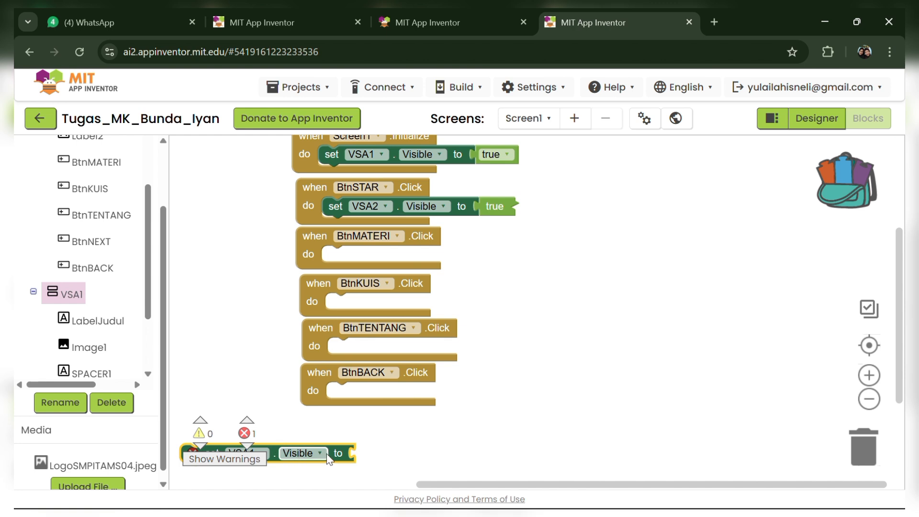
pyautogui.moveTo(305, 453); pyautogui.dragTo(494, 390)
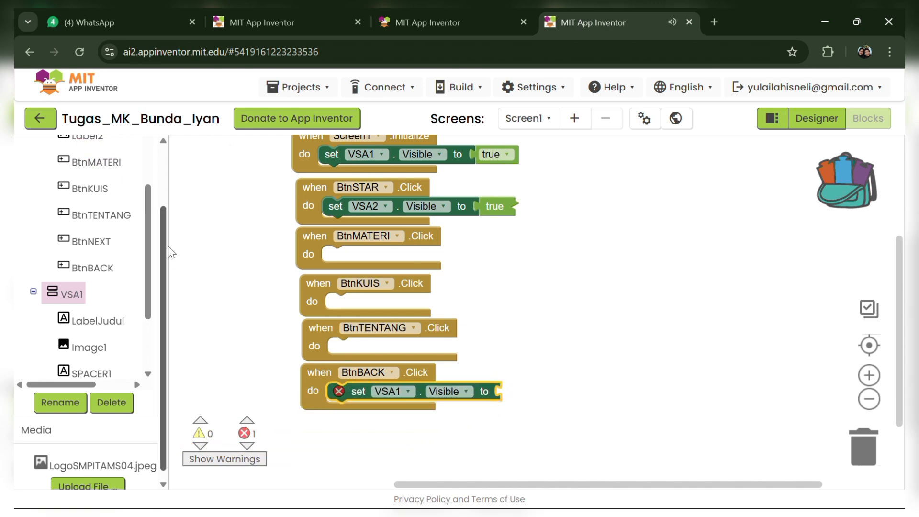
# - Replace the true block on VSA2.Visible in BtnSTAR.Click with a duplicate of the true block from Screen1.Initialize
pyautogui.scroll(2, 165, 253)
pyautogui.click(508, 207)
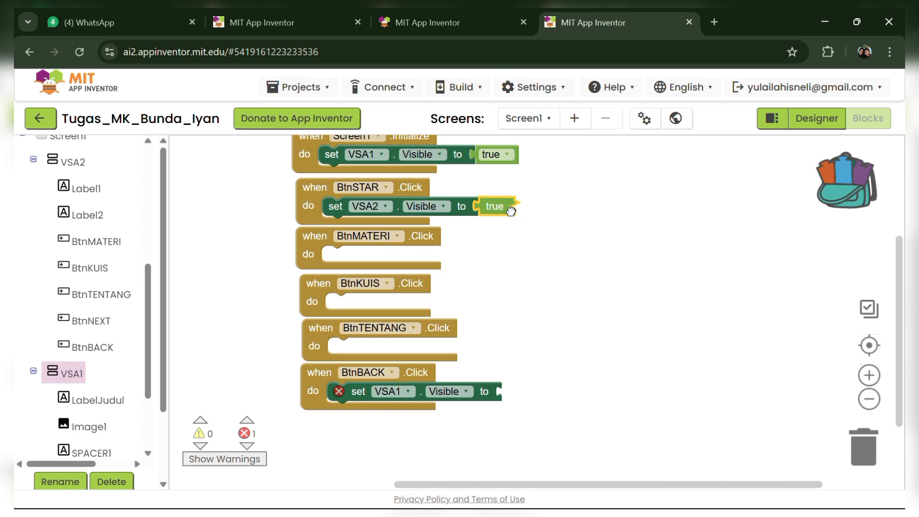
pyautogui.press('Delete')
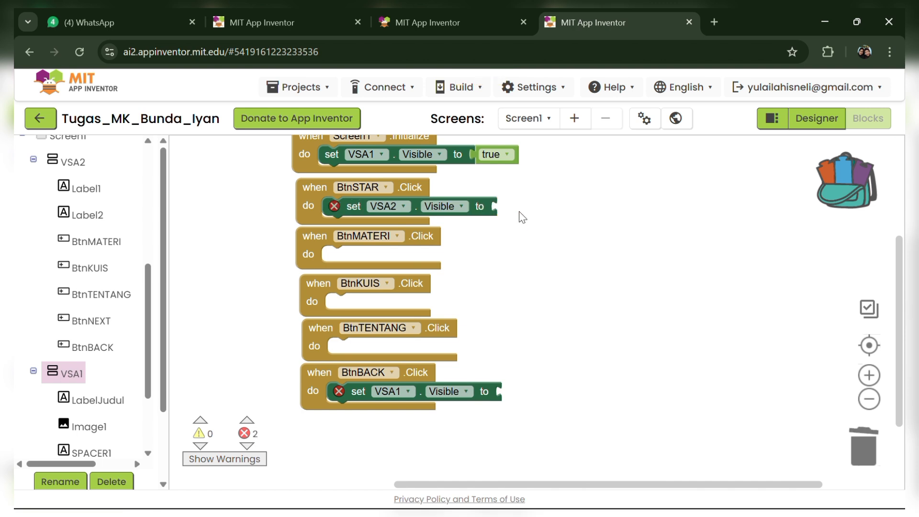
pyautogui.click(513, 158)
pyautogui.rightClick(512, 159)
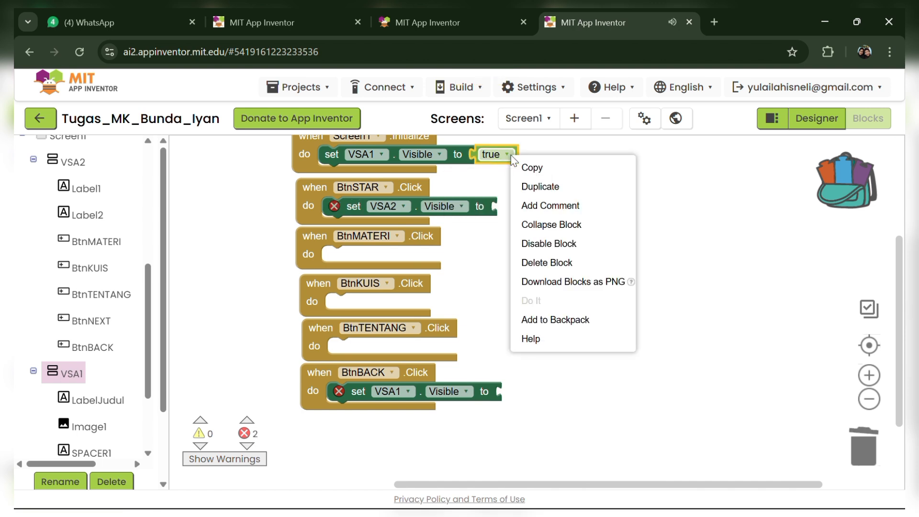
pyautogui.click(526, 185)
pyautogui.moveTo(529, 234); pyautogui.dragTo(514, 211)
# - Duplicate the BtnSTAR.Click logic block, attach the copy to VSA1.Visible in BtnBACK.Click, and set it to true
pyautogui.rightClick(514, 210)
pyautogui.click(531, 238)
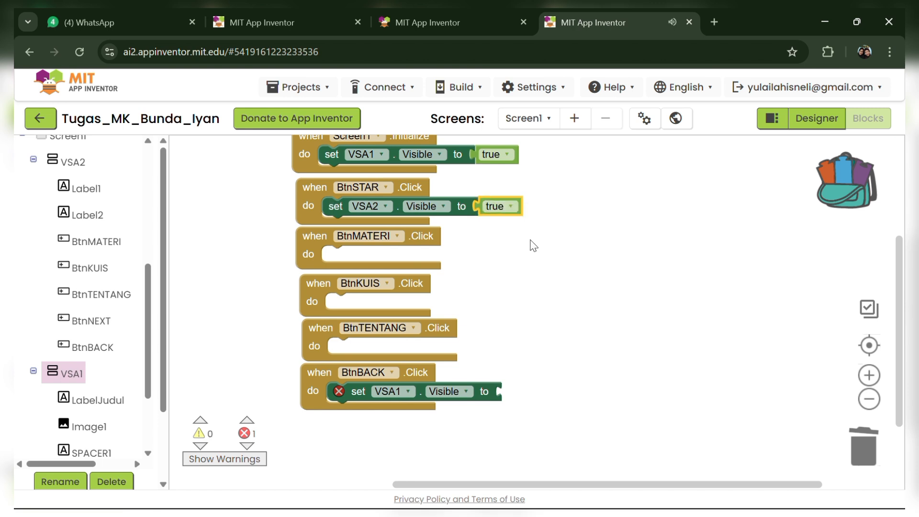
pyautogui.click(529, 246)
pyautogui.click(541, 288)
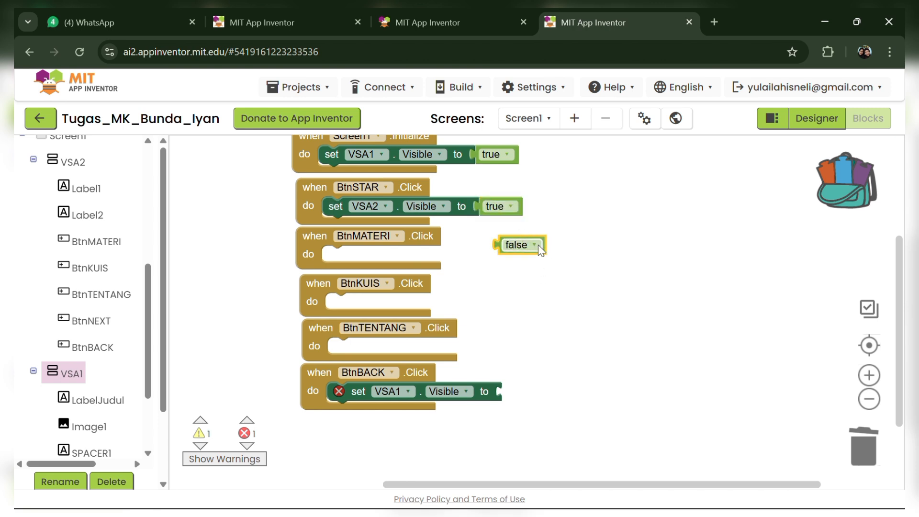
pyautogui.moveTo(538, 245); pyautogui.dragTo(553, 399)
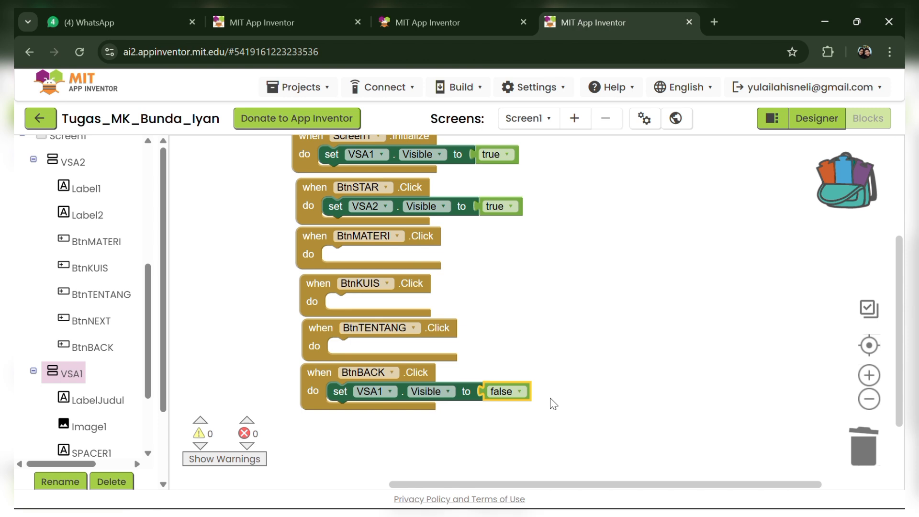
pyautogui.click(521, 388)
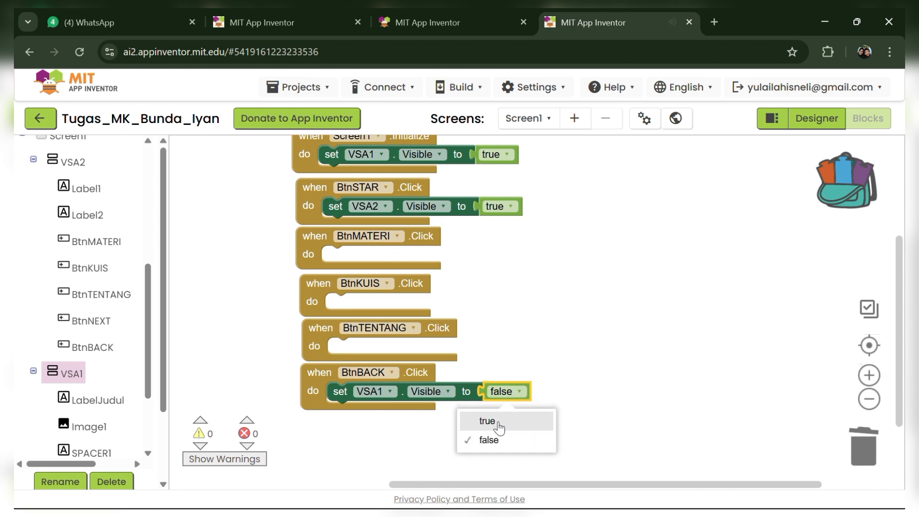
pyautogui.click(508, 422)
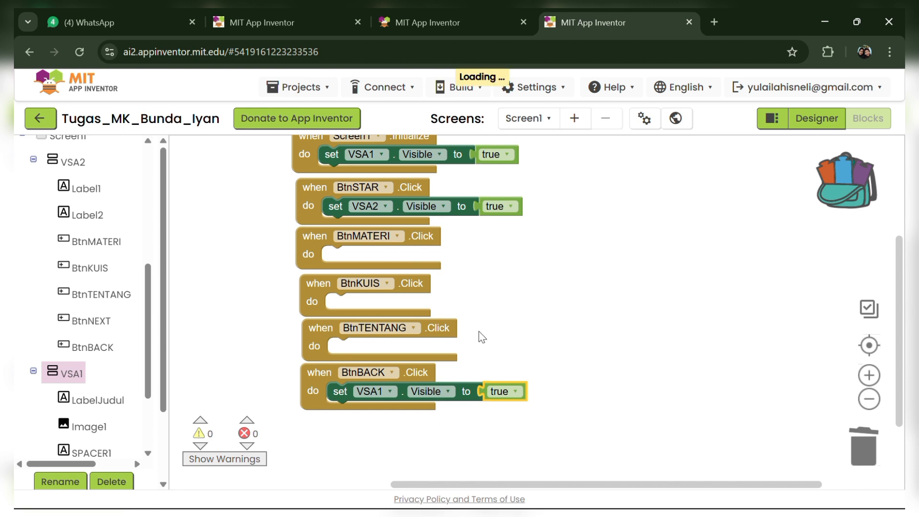
# - Return to the project list, open the EthnoVenture project, and display its Screen1 in the designer
pyautogui.click(795, 121)
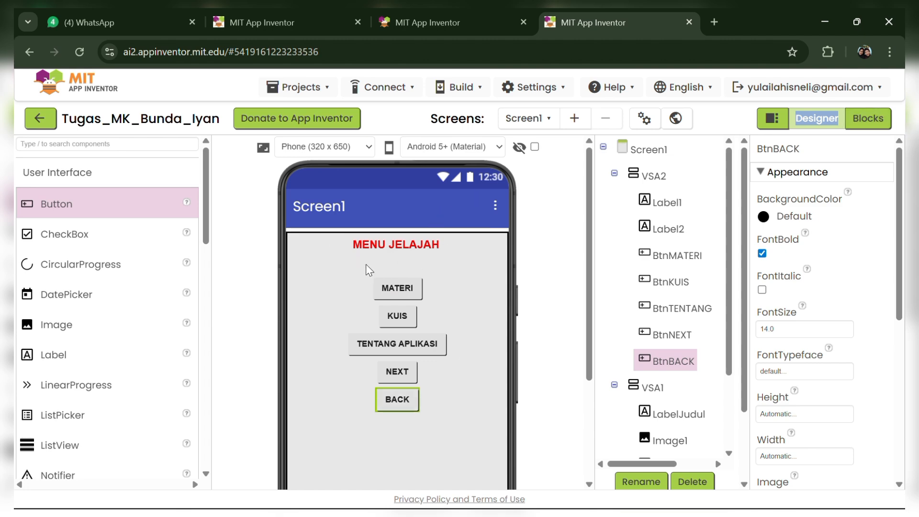
pyautogui.click(48, 126)
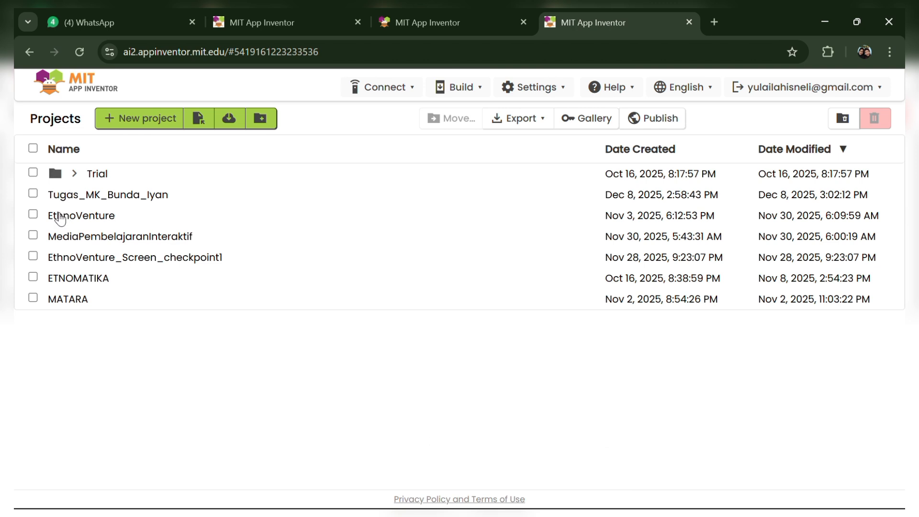
pyautogui.click(69, 218)
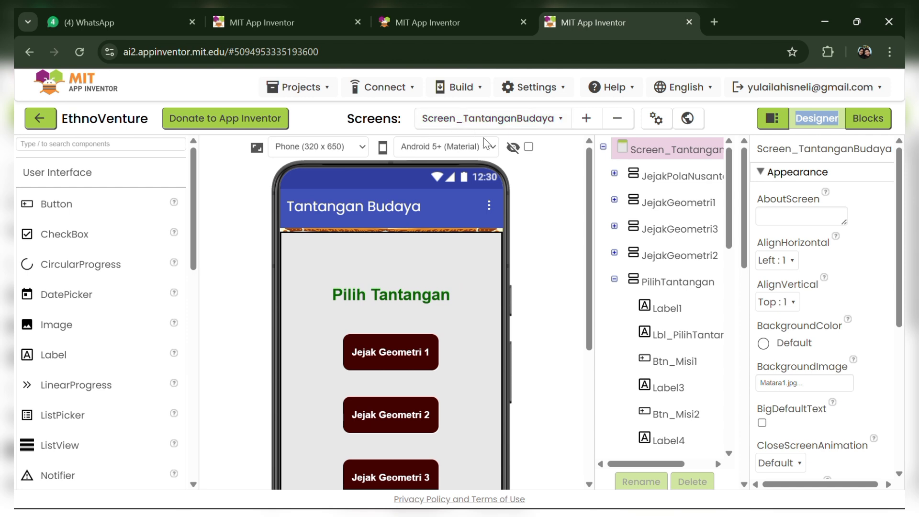
pyautogui.click(563, 119)
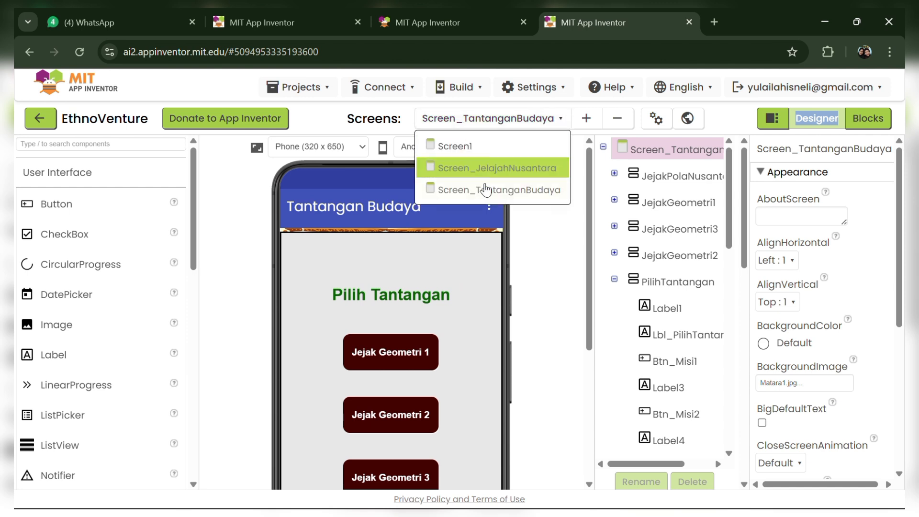
pyautogui.click(475, 152)
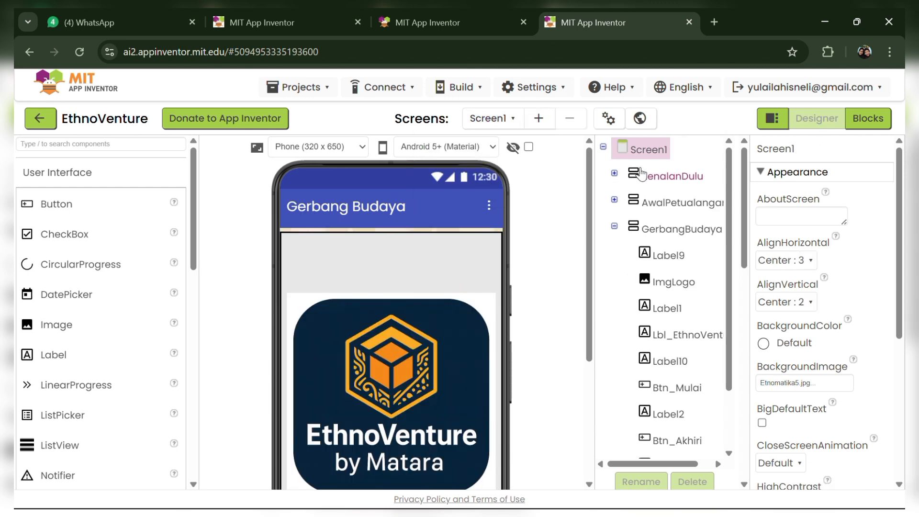
# - Collapse the GerbangBudaya arrangement in the component tree and examine its opening view layout
pyautogui.click(615, 226)
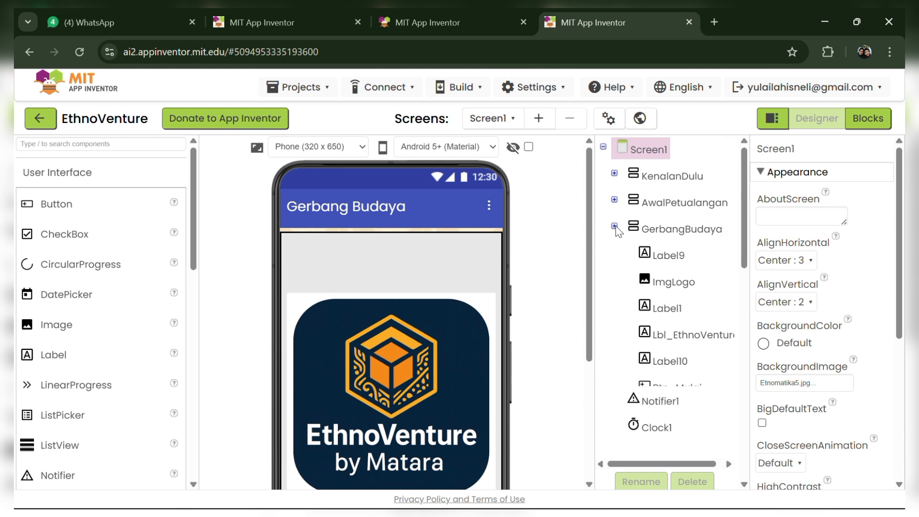
pyautogui.click(694, 237)
pyautogui.scroll(-2, 468, 417)
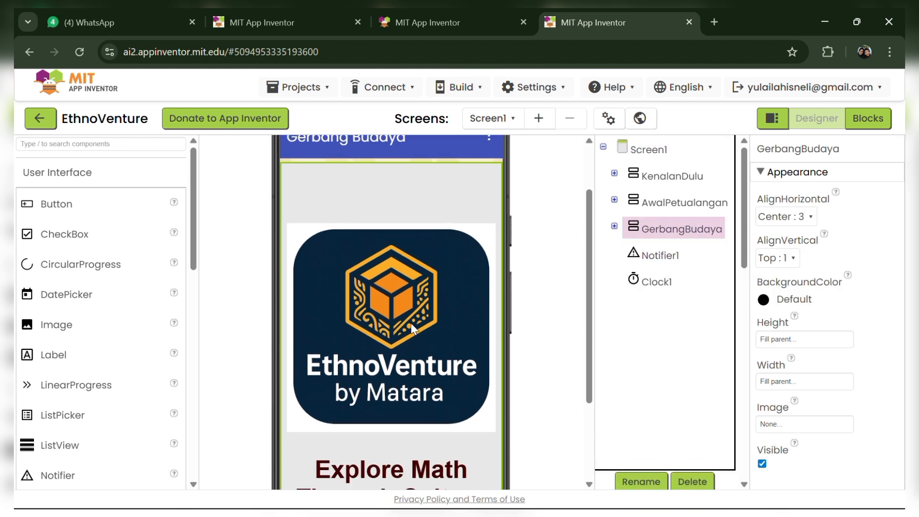
pyautogui.scroll(-1, 415, 331)
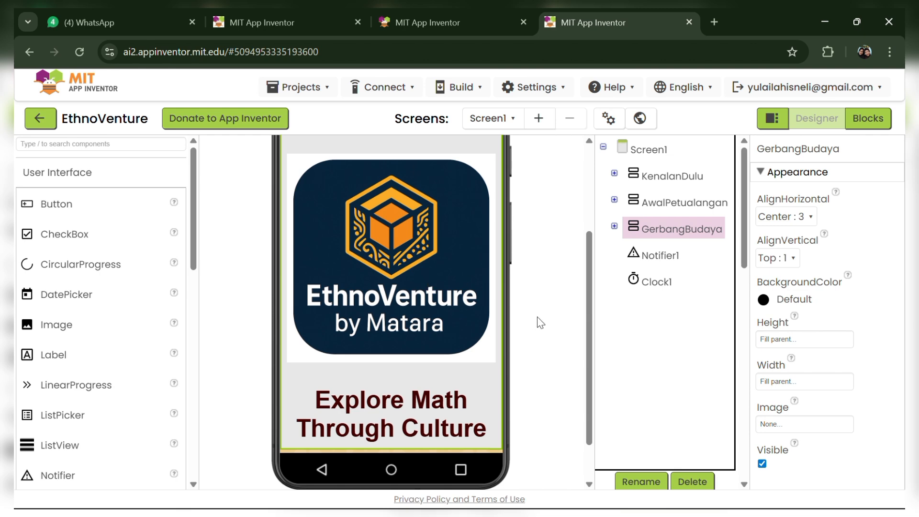
pyautogui.scroll(2, 538, 322)
# - Make the AwalPetualangan arrangement visible and hide GerbangBudaya to preview the menu view and its buttons
pyautogui.click(693, 204)
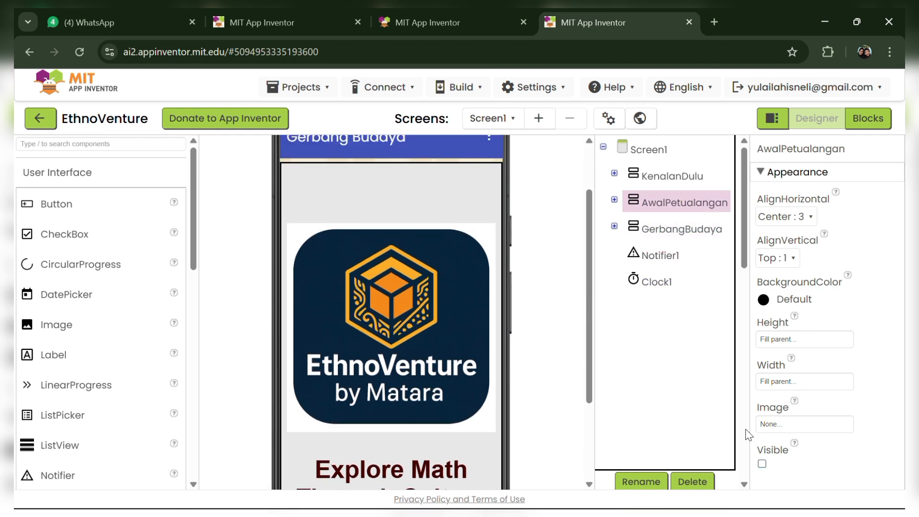
pyautogui.click(763, 463)
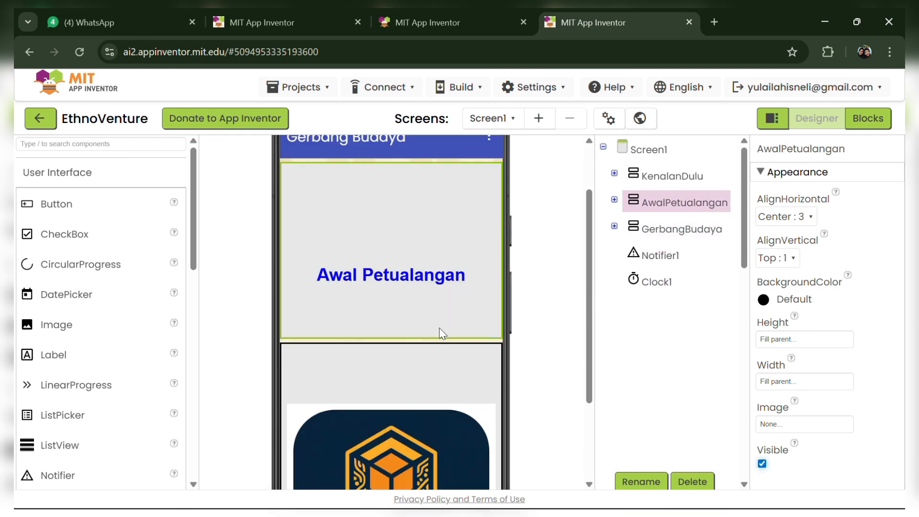
pyautogui.click(682, 229)
pyautogui.click(761, 462)
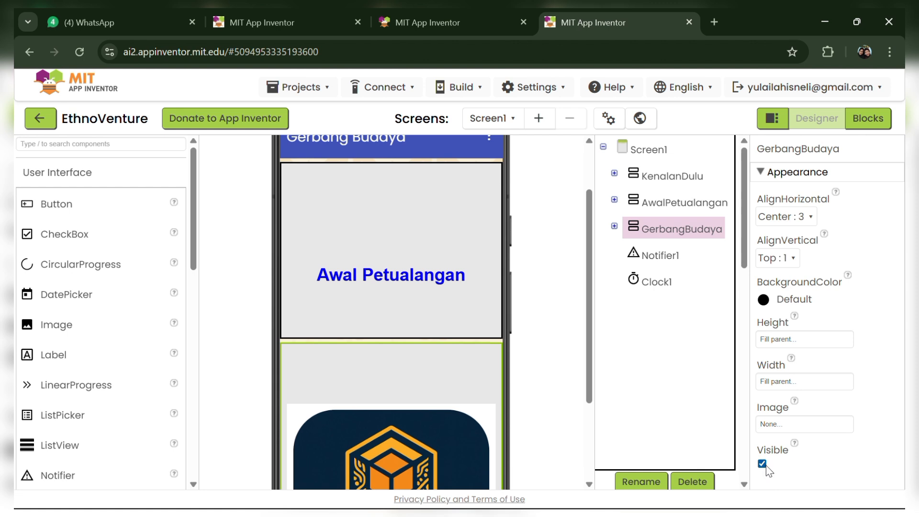
pyautogui.scroll(-2, 463, 290)
pyautogui.scroll(-1, 461, 298)
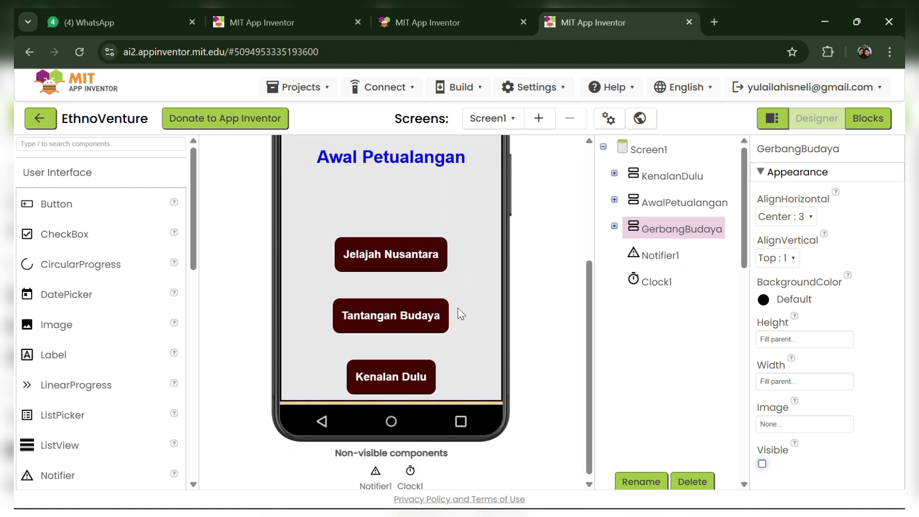
pyautogui.scroll(3, 458, 311)
# - Make the KenalanDulu arrangement visible and hide AwalPetualangan to preview the introduction view
pyautogui.click(694, 212)
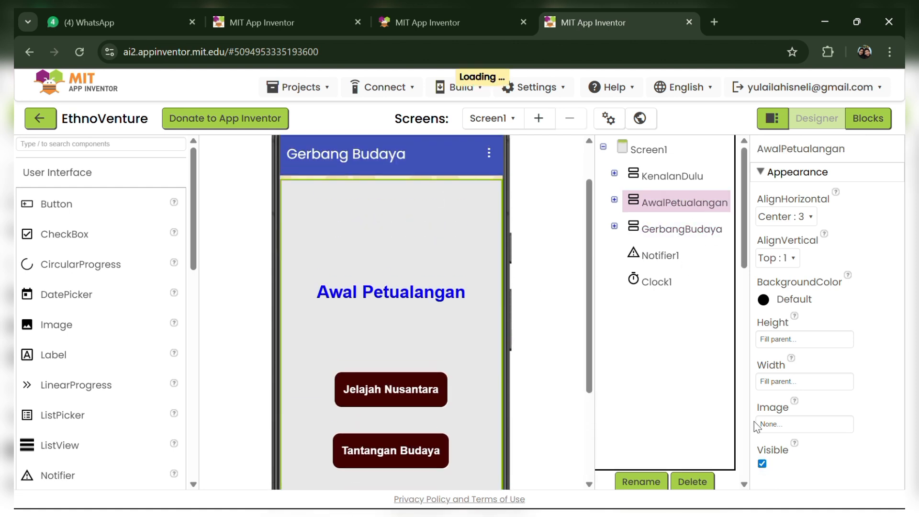
pyautogui.doubleClick(683, 177)
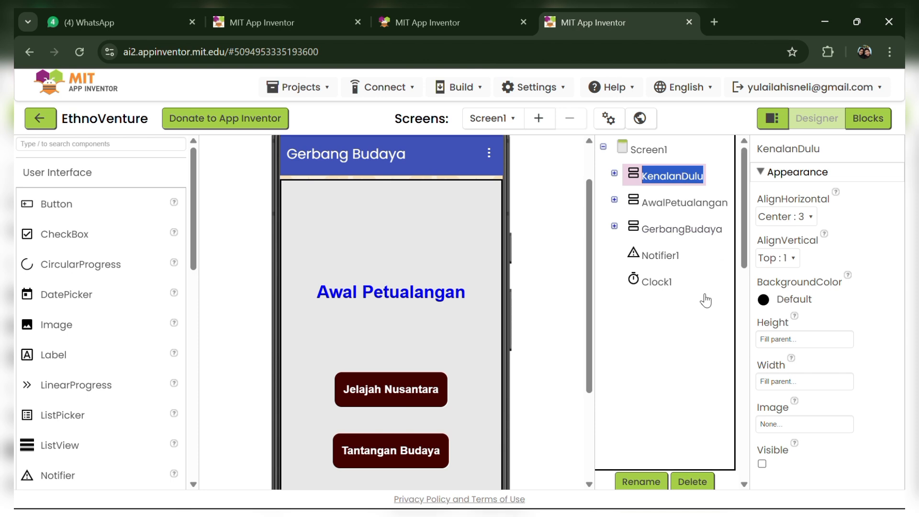
pyautogui.click(765, 469)
pyautogui.click(763, 464)
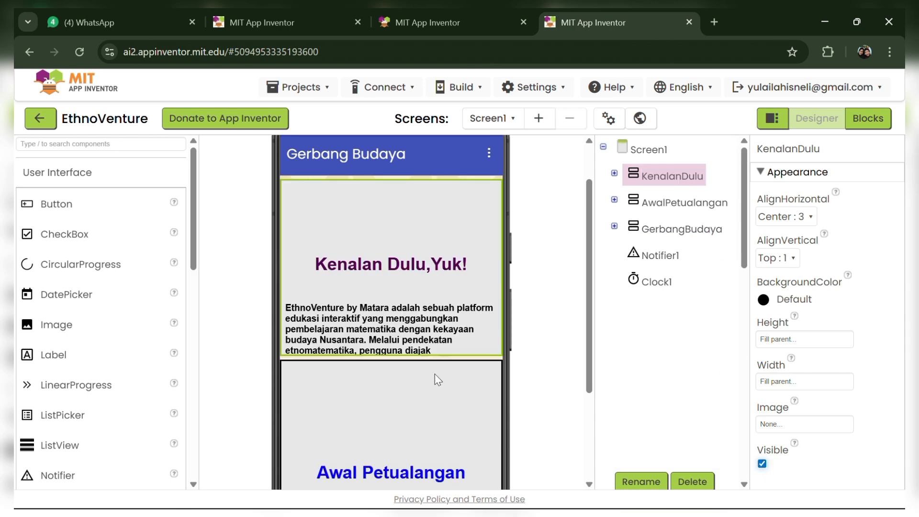
pyautogui.click(690, 213)
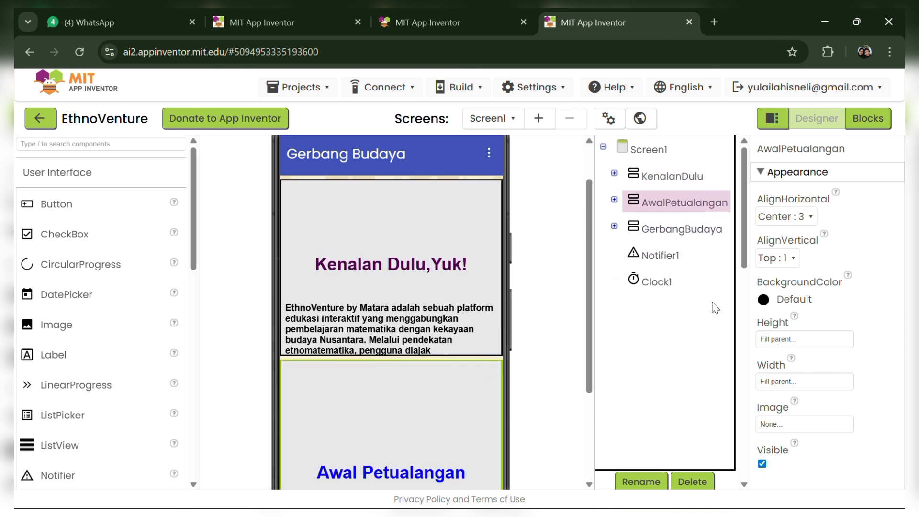
pyautogui.click(763, 463)
pyautogui.scroll(-3, 374, 309)
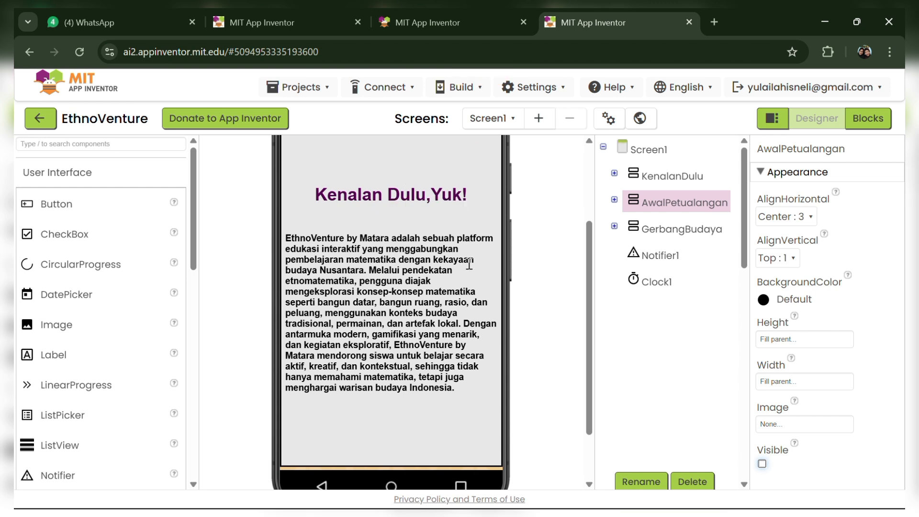
pyautogui.scroll(2, 470, 263)
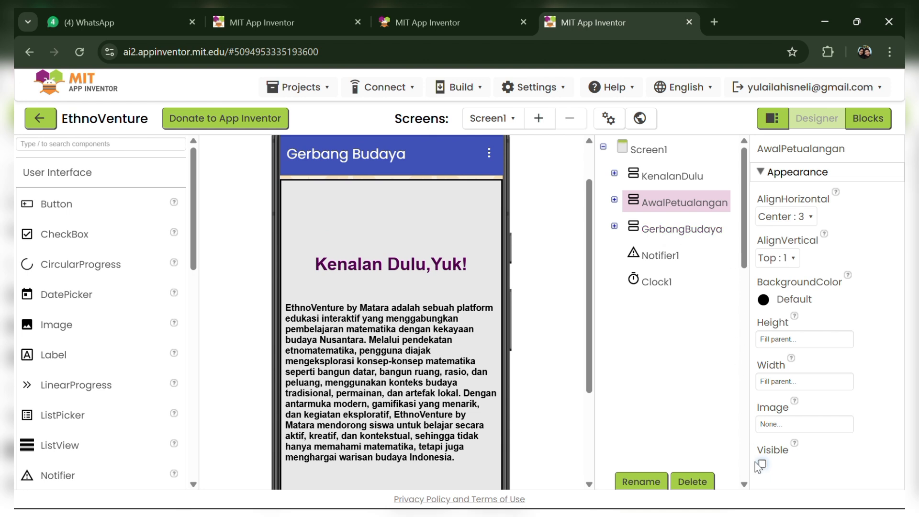
# - Hide the KenalanDulu arrangement and make GerbangBudaya visible again as the opening view
pyautogui.click(686, 180)
pyautogui.click(762, 464)
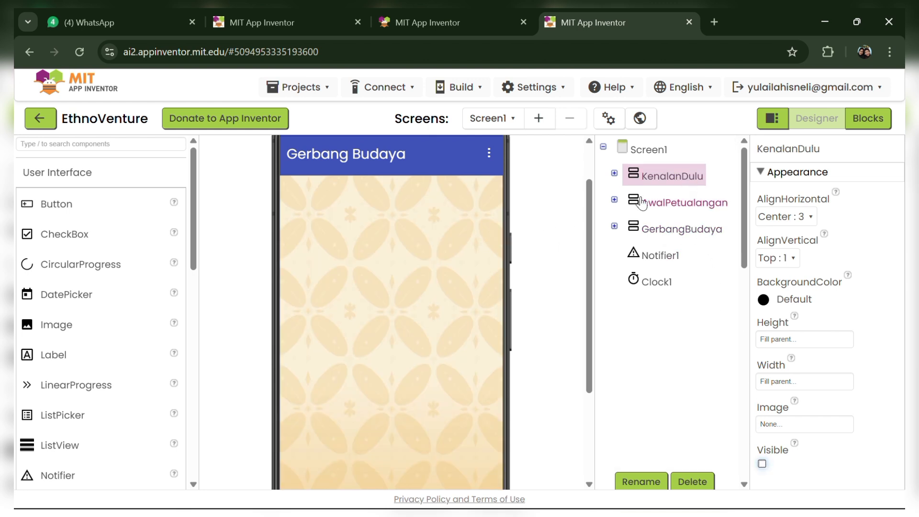
pyautogui.click(683, 229)
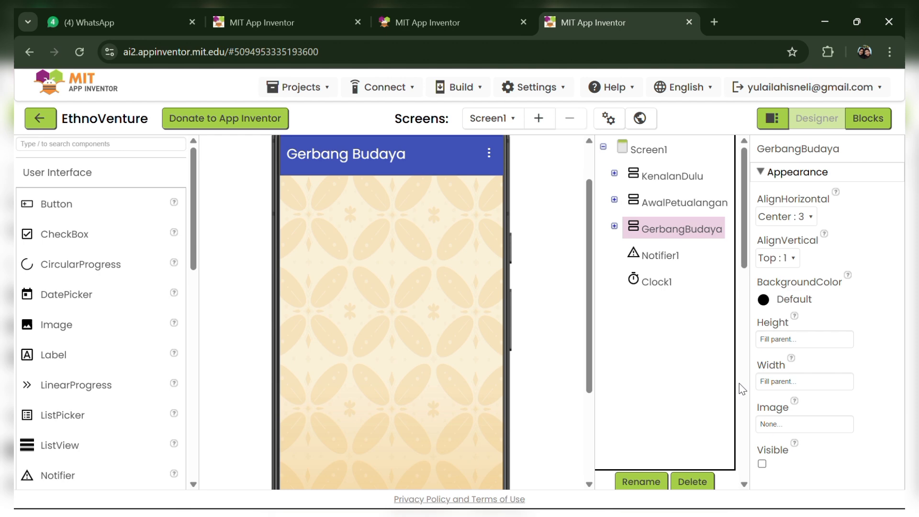
pyautogui.click(766, 465)
pyautogui.click(763, 465)
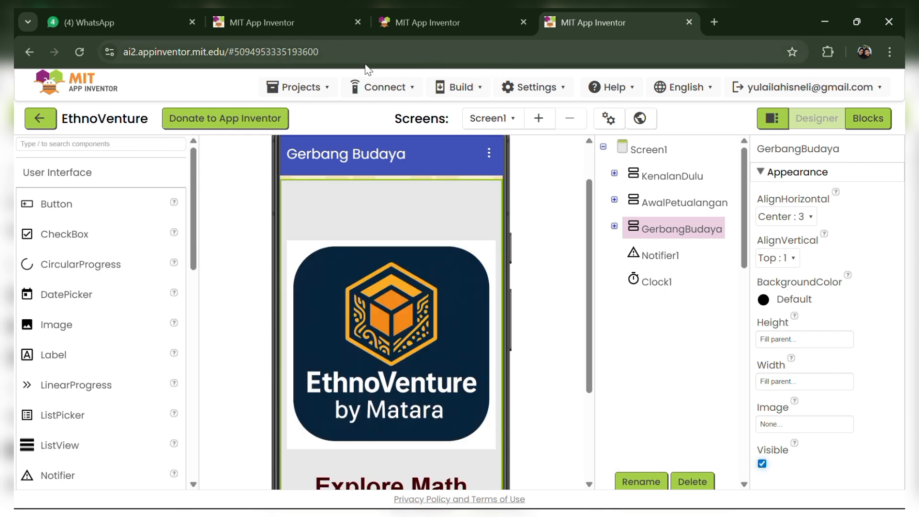
pyautogui.scroll(2, 555, 248)
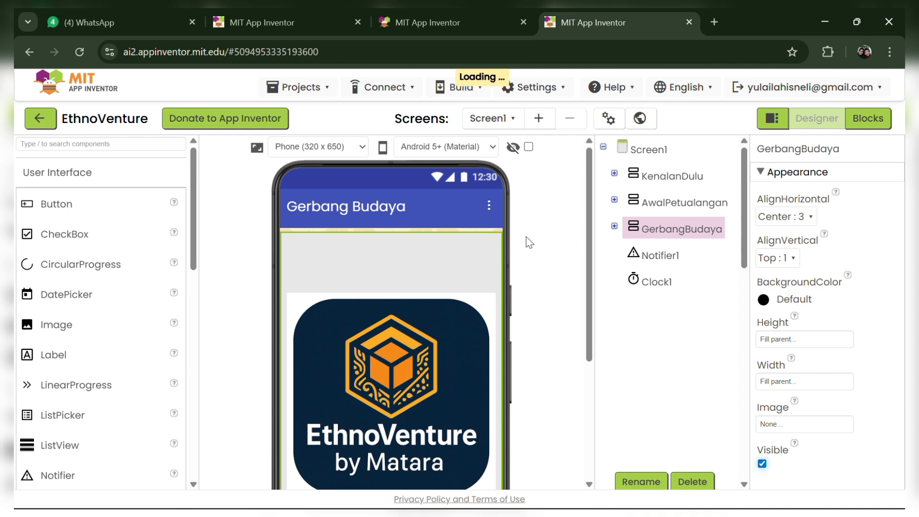
# - Build the EthnoVenture project as an Android App (.apk) package
pyautogui.click(482, 95)
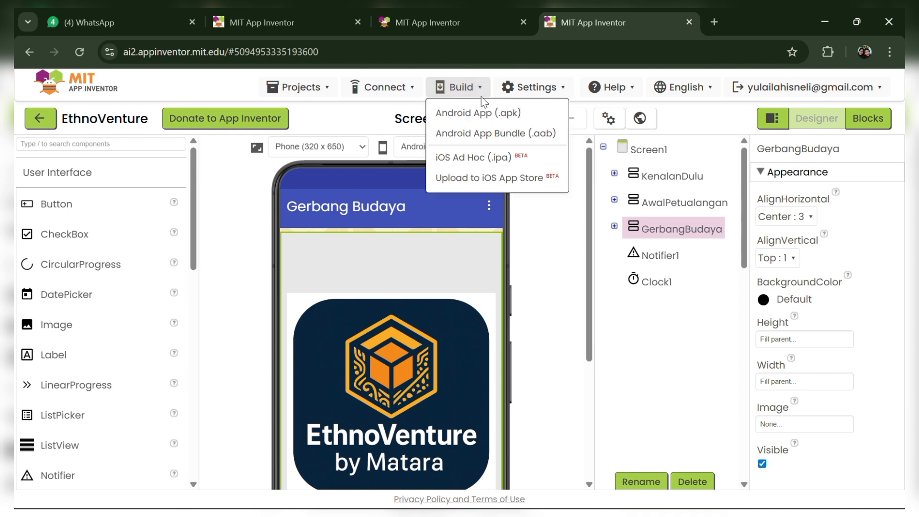
pyautogui.click(550, 261)
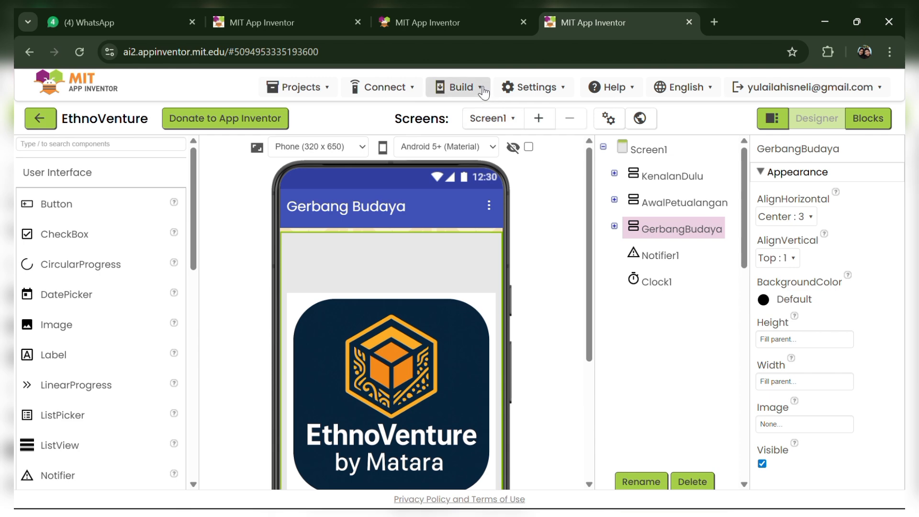
pyautogui.click(484, 92)
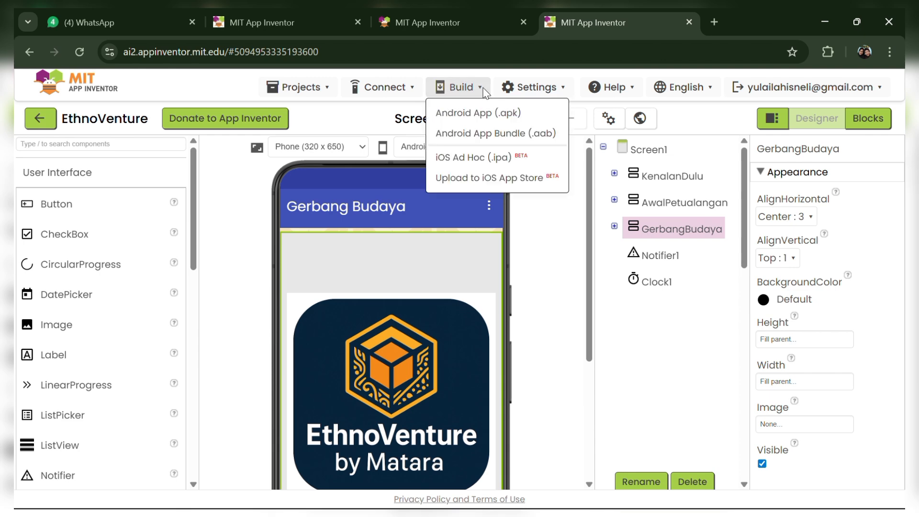
pyautogui.click(497, 115)
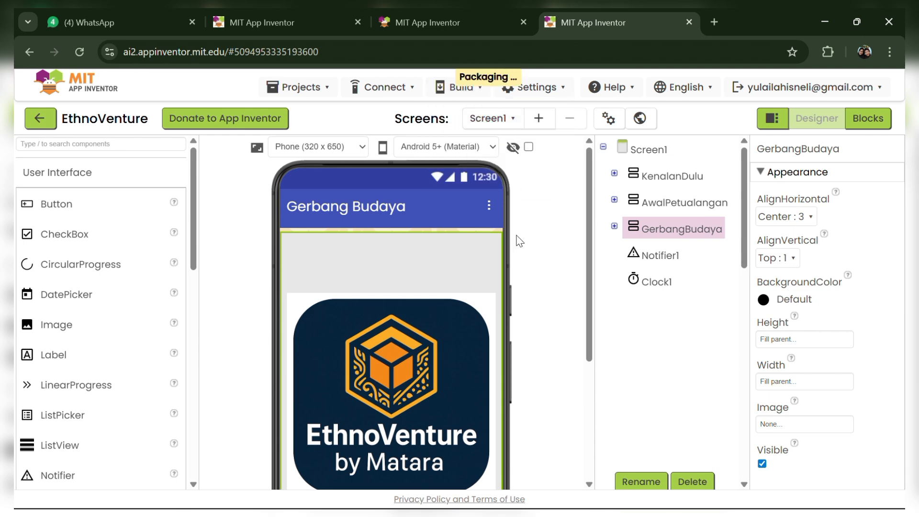
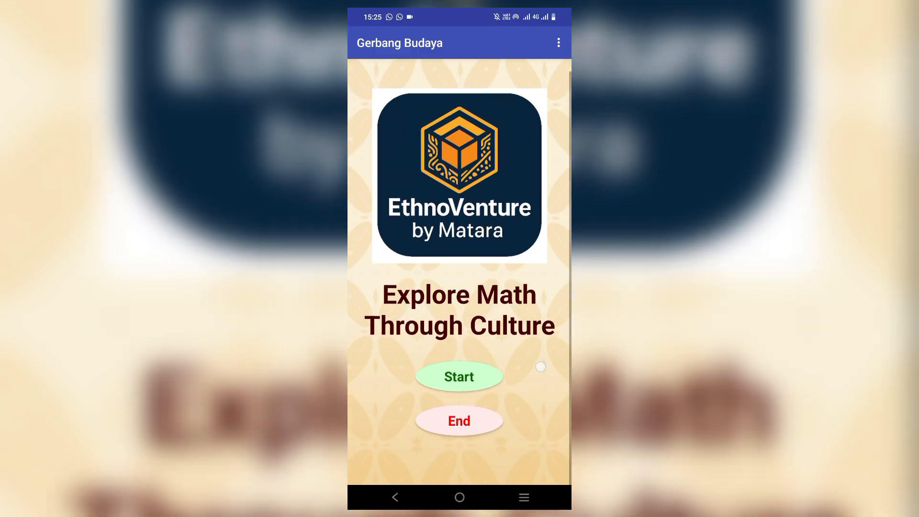
# - In the EthnoVenture app on the phone, start from the opening view and open Jelajah Nusantara from the Awal Petualangan menu
pyautogui.click(464, 375)
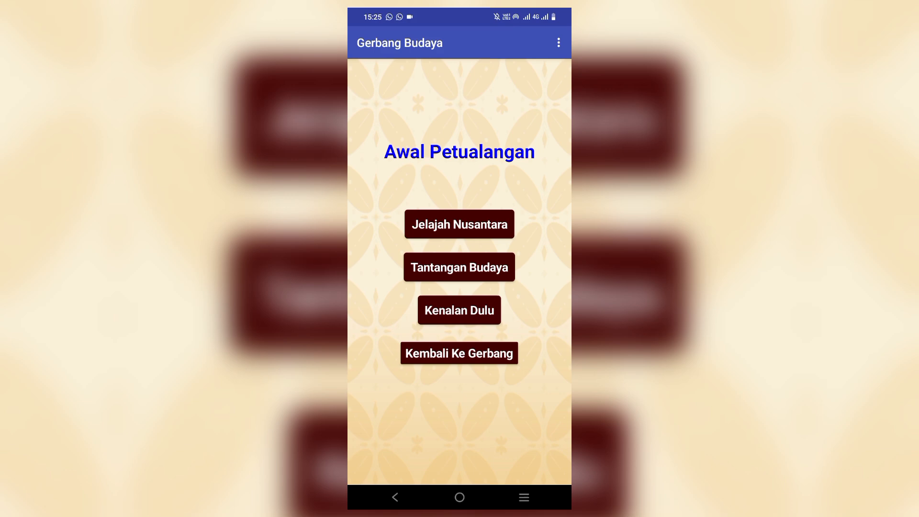
pyautogui.moveTo(536, 220); pyautogui.dragTo(533, 203)
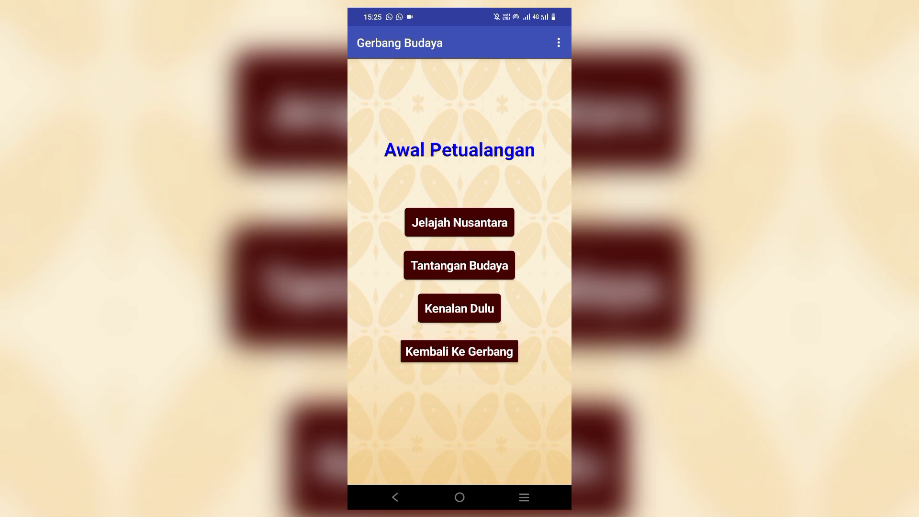
pyautogui.click(476, 227)
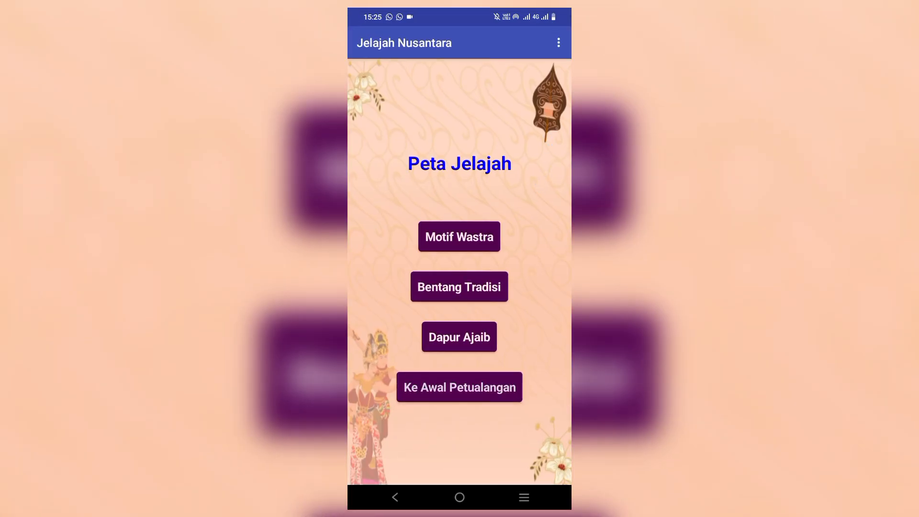
# - Test the Motif Wastra section through its Kain Songket, Kain Batik and Kain Tenun Flores pages and return to Peta Jelajah
pyautogui.click(469, 238)
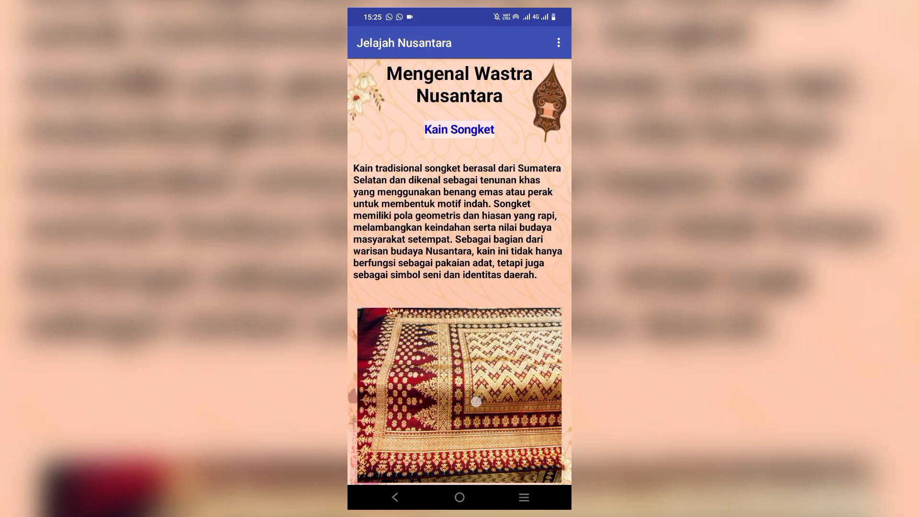
pyautogui.moveTo(476, 401); pyautogui.dragTo(476, 269)
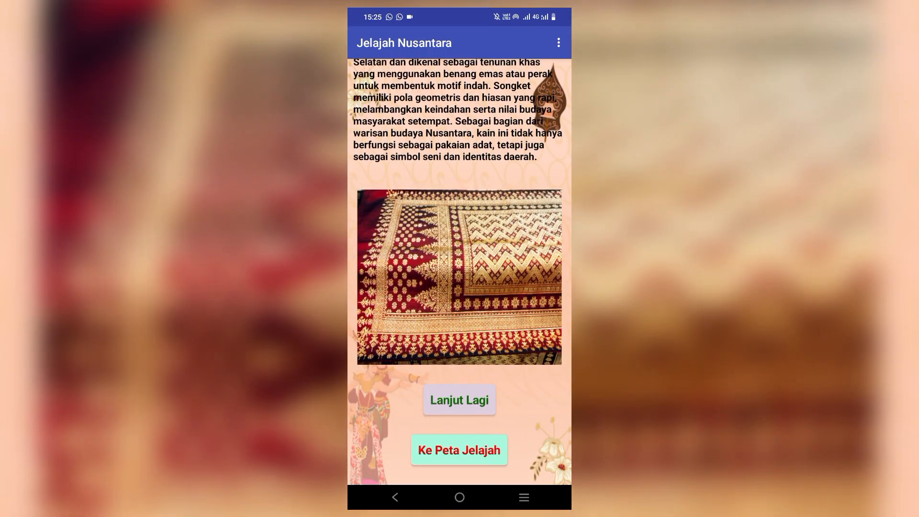
pyautogui.click(470, 402)
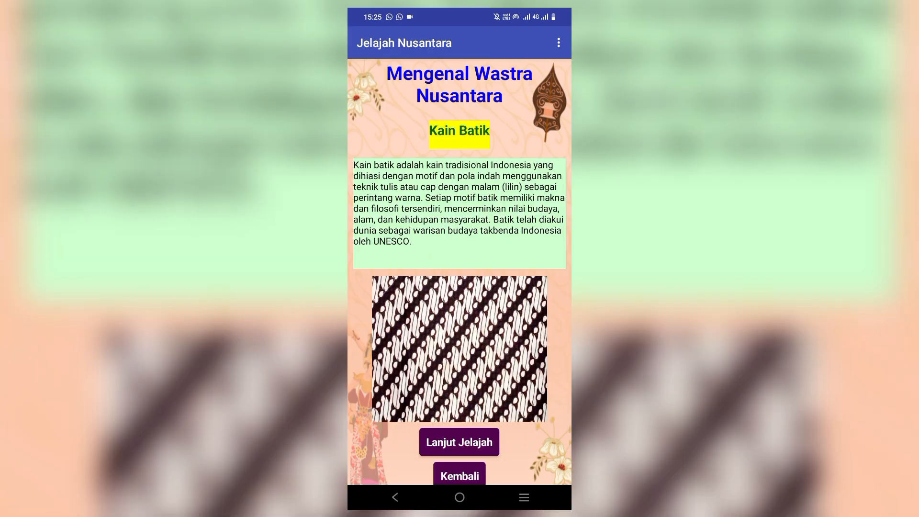
pyautogui.moveTo(499, 350); pyautogui.dragTo(499, 319)
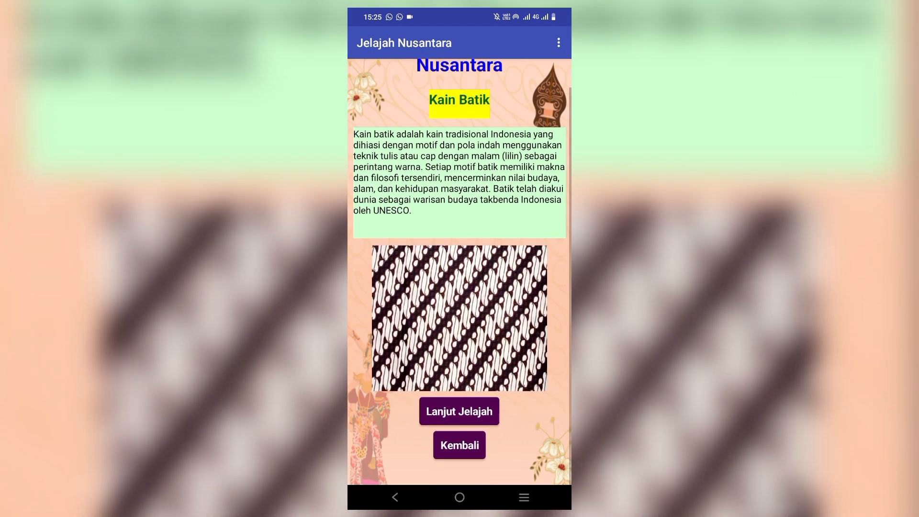
pyautogui.click(478, 411)
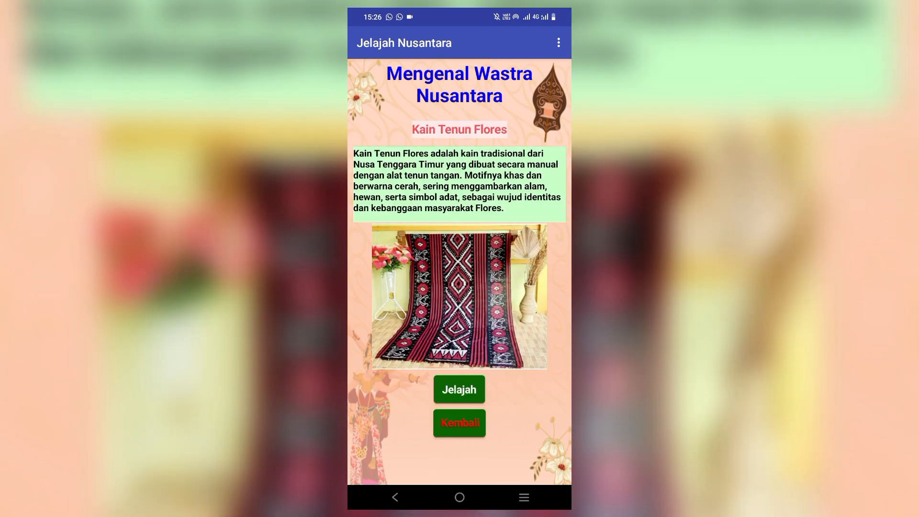
pyautogui.click(461, 427)
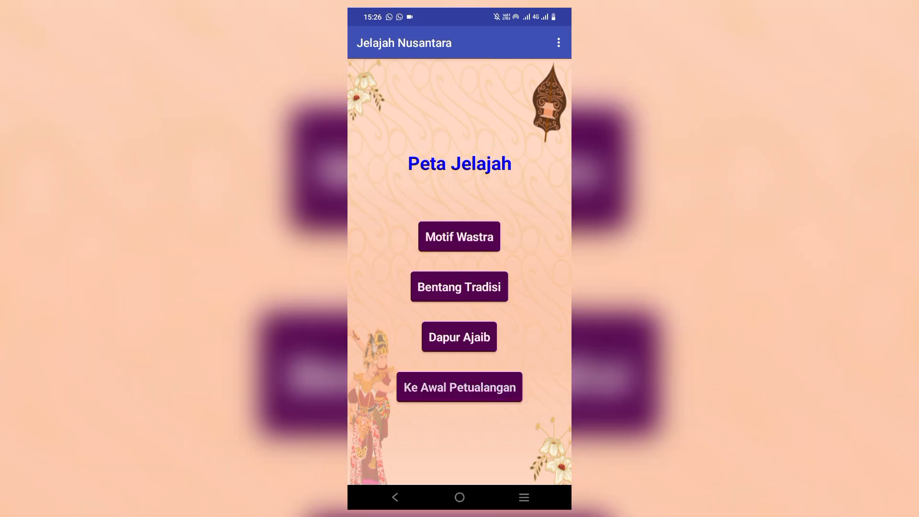
# - Return to Gerbang Budaya, open the Jejak Geometri 1 quiz under Tantangan Budaya, and go back to the opening view
pyautogui.click(481, 387)
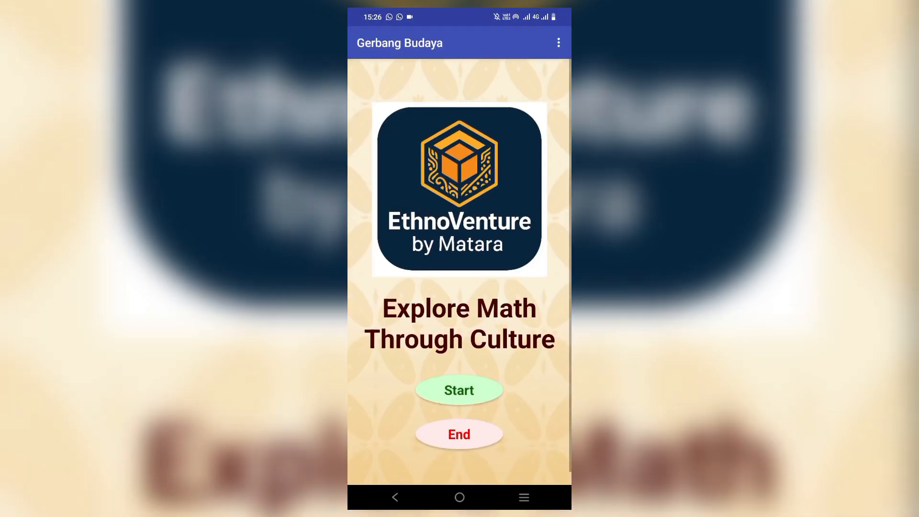
pyautogui.click(469, 389)
pyautogui.click(469, 262)
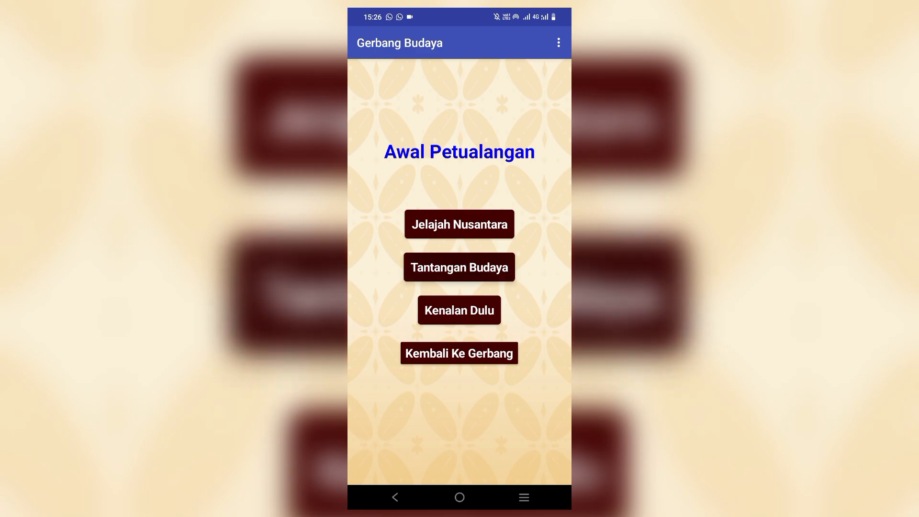
pyautogui.click(470, 148)
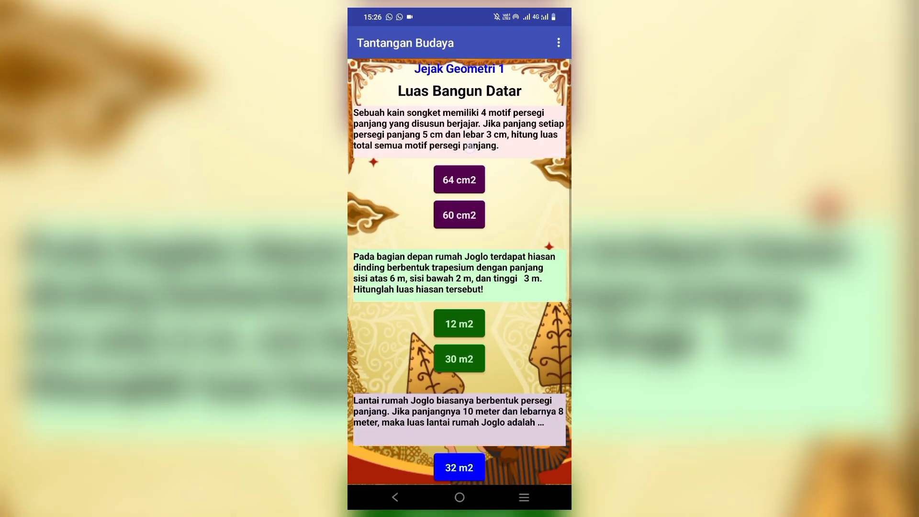
pyautogui.click(395, 497)
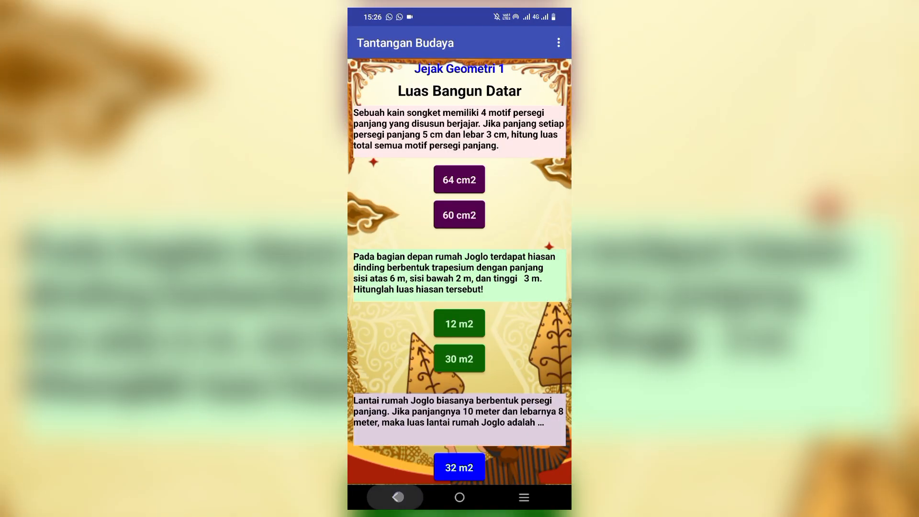
pyautogui.click(395, 497)
# - Start the app again, open Bentang Tradisi under Jelajah Nusantara, and view the full Joglo house page
pyautogui.click(459, 390)
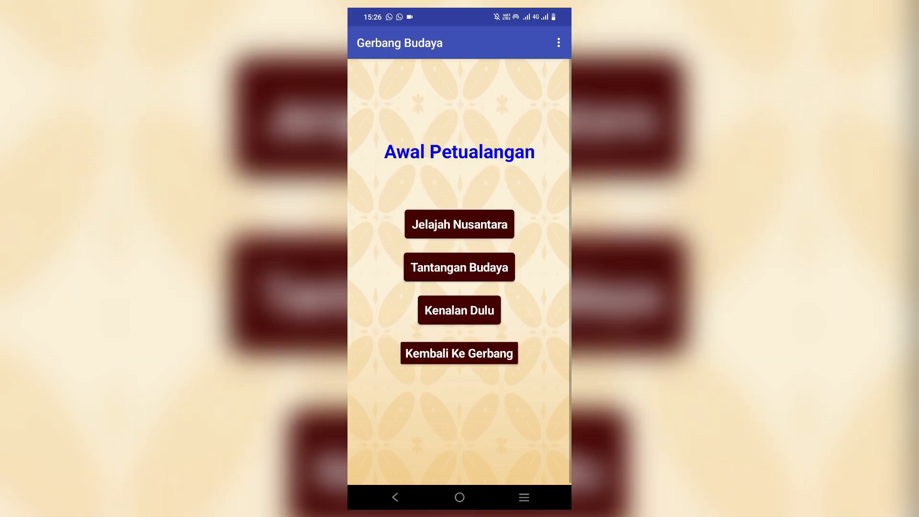
pyautogui.click(460, 221)
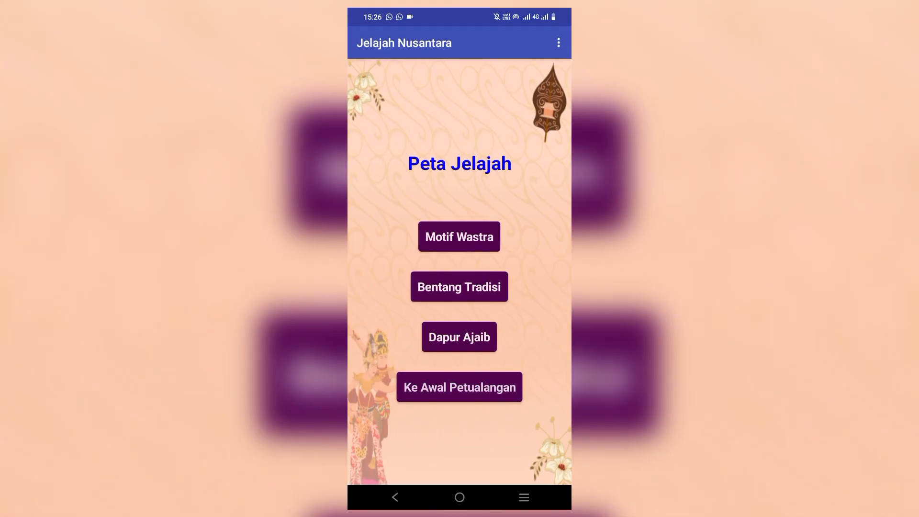
pyautogui.click(460, 286)
pyautogui.scroll(-3, 503, 174)
pyautogui.click(466, 396)
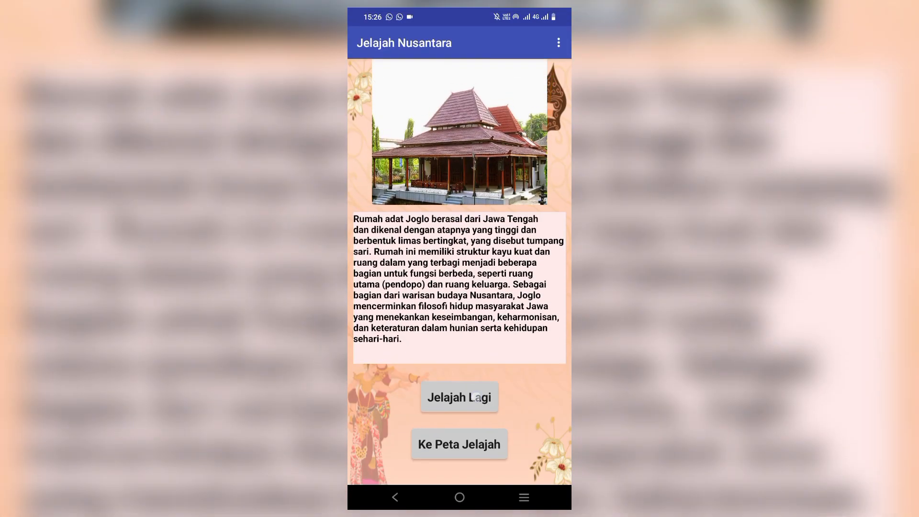
# - Go through the Rumah Jolopong, Rumah Bale and Rumah Gadang pages and return to Peta Jelajah
pyautogui.click(468, 398)
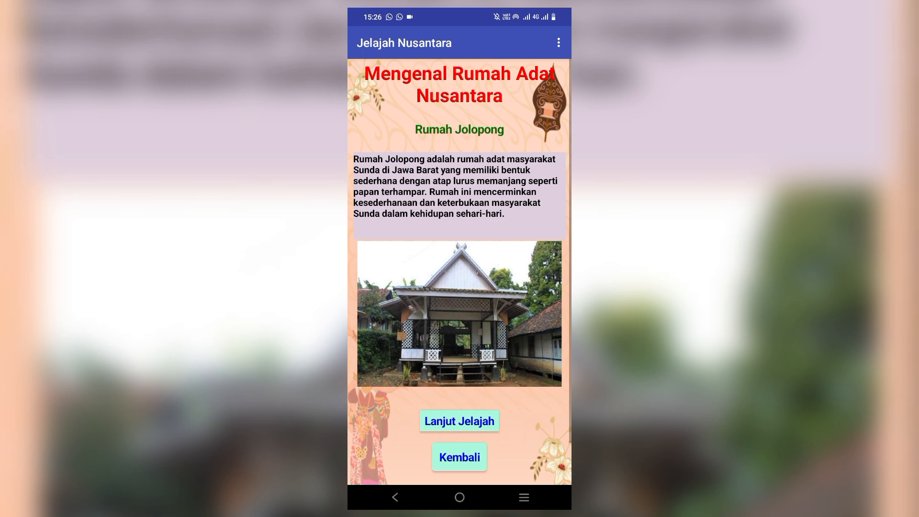
pyautogui.click(481, 422)
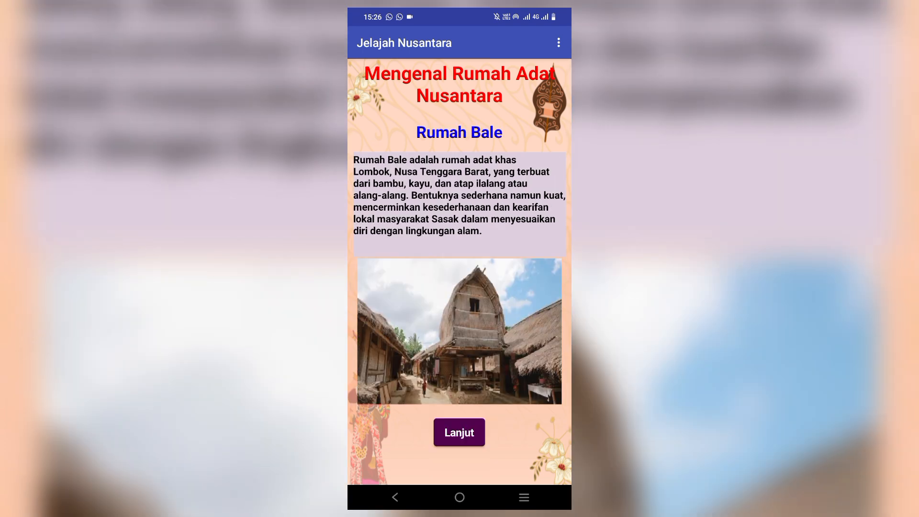
pyautogui.scroll(-2, 492, 432)
pyautogui.click(461, 392)
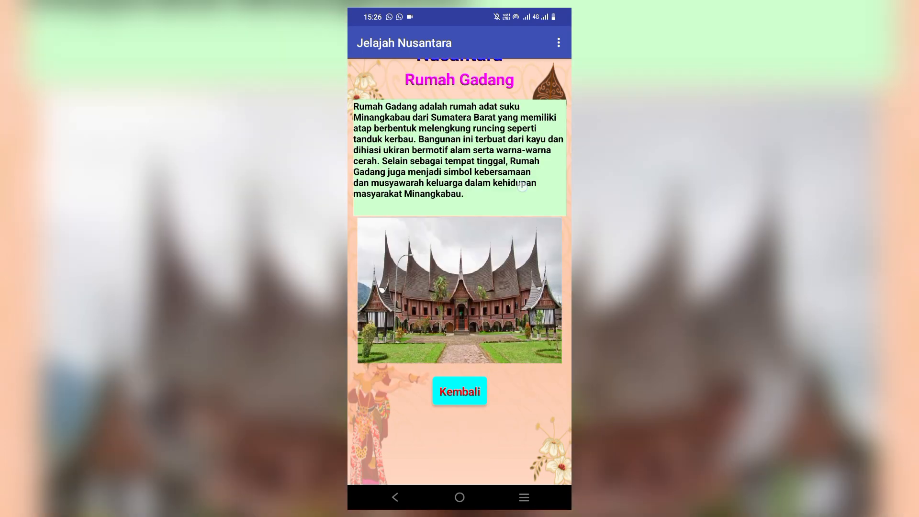
pyautogui.scroll(2, 460, 287)
pyautogui.click(468, 432)
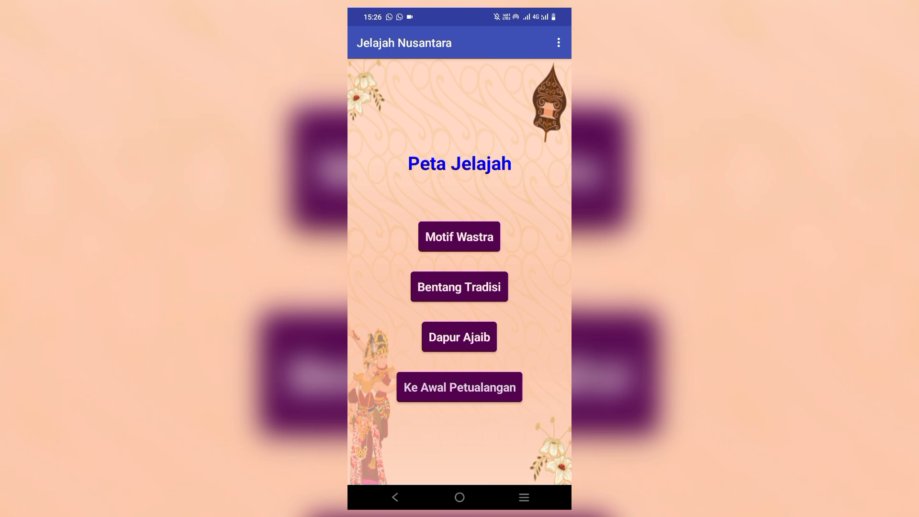
# - Open Dapur Ajaib and examine the Kerak Telor Betawi page down to its navigation buttons
pyautogui.click(472, 336)
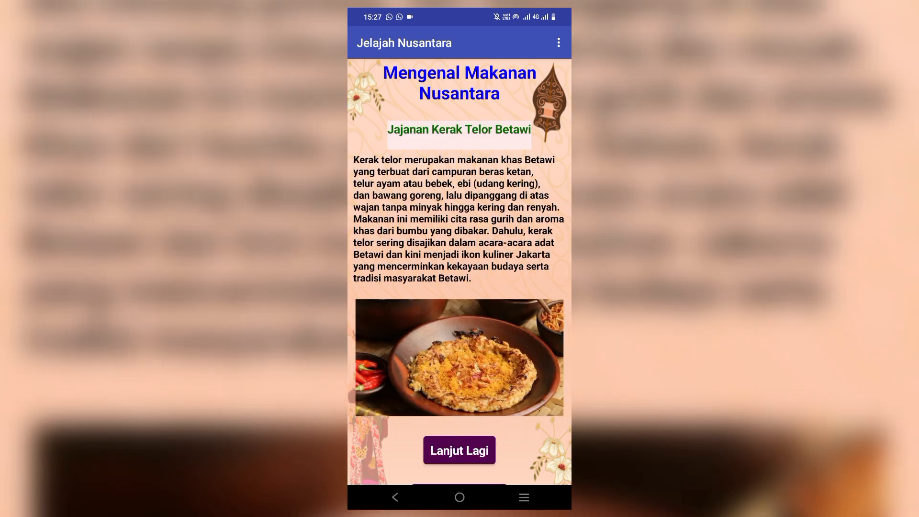
pyautogui.scroll(-2, 460, 287)
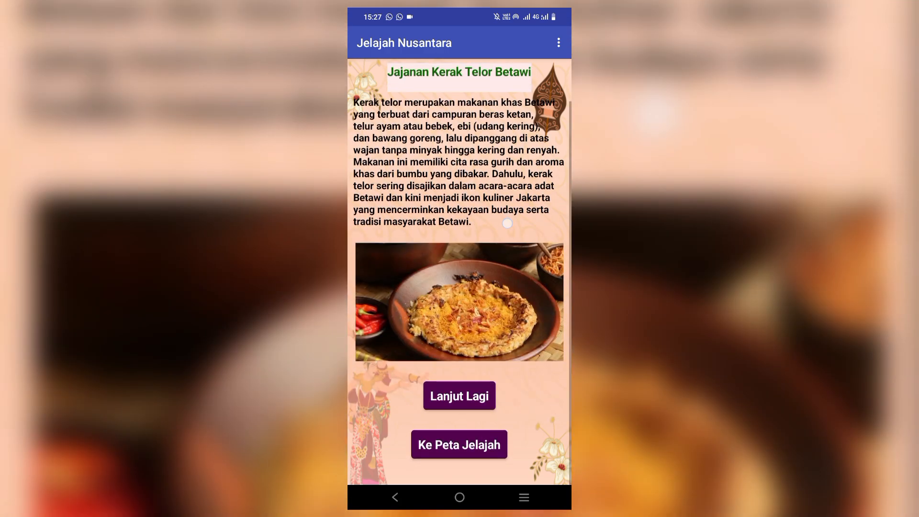
pyautogui.scroll(2, 460, 287)
pyautogui.scroll(-2, 460, 288)
pyautogui.scroll(2, 460, 287)
pyautogui.scroll(-2, 460, 287)
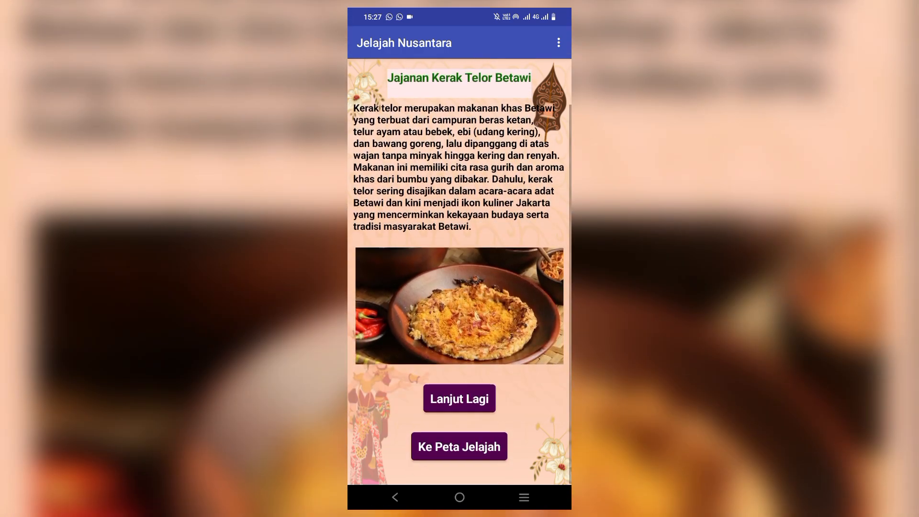
# - Continue through Dapur Ajaib to the Gethuk Singkong Jawa Tengah page, view it fully, and return to Peta Jelajah
pyautogui.click(459, 397)
pyautogui.scroll(-2, 460, 287)
pyautogui.click(460, 400)
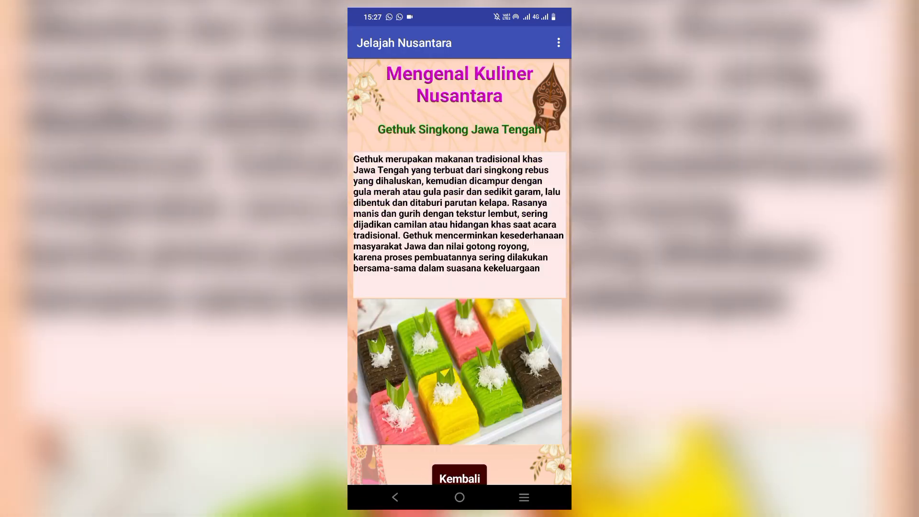
pyautogui.scroll(-2, 460, 288)
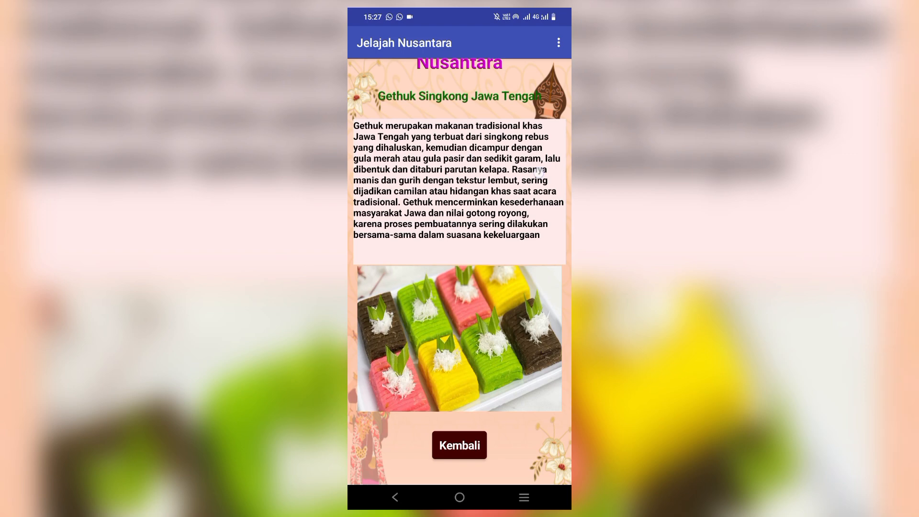
pyautogui.scroll(2, 520, 281)
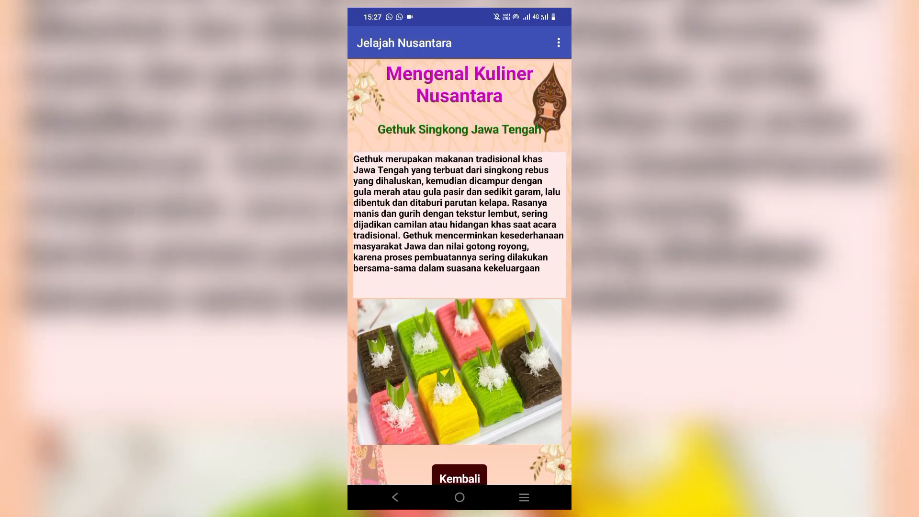
pyautogui.scroll(-1, 459, 288)
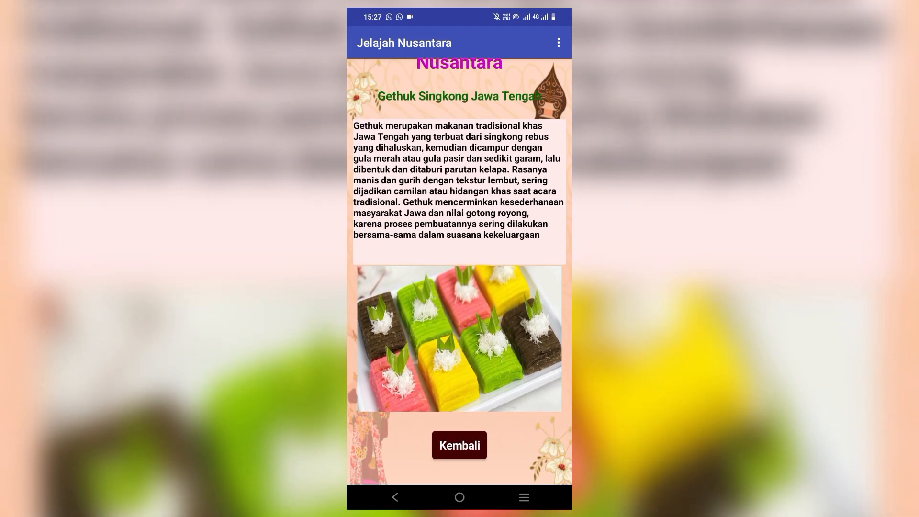
pyautogui.click(461, 450)
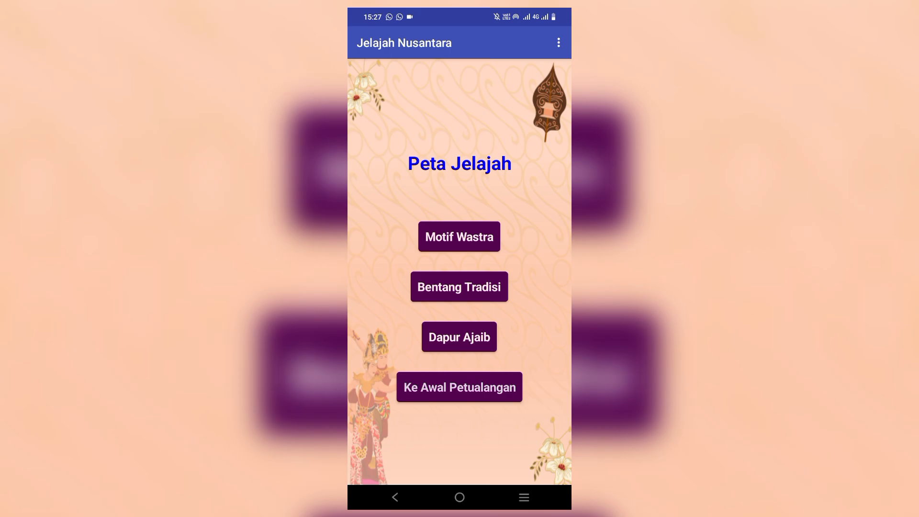
# - Go from Peta Jelajah back to the Awal Petualangan menu and open the Tantangan Budaya challenge list
pyautogui.click(471, 389)
pyautogui.click(467, 392)
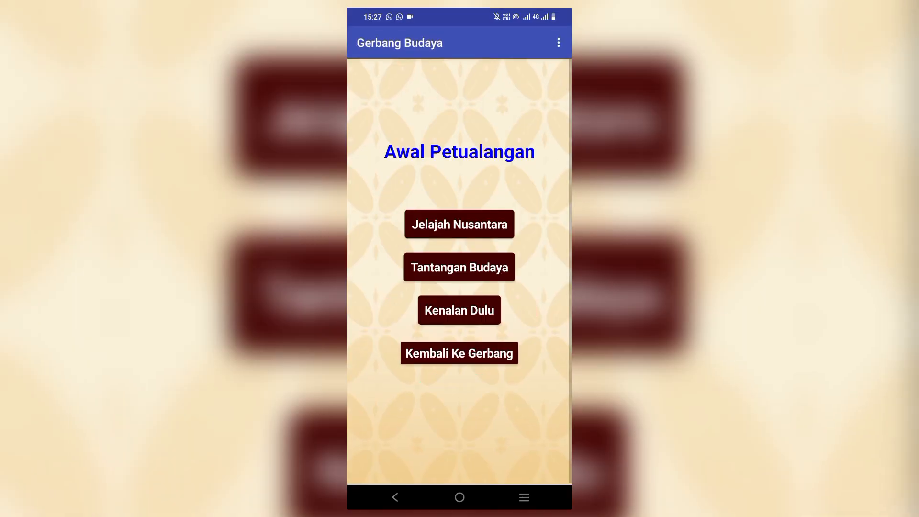
pyautogui.click(487, 266)
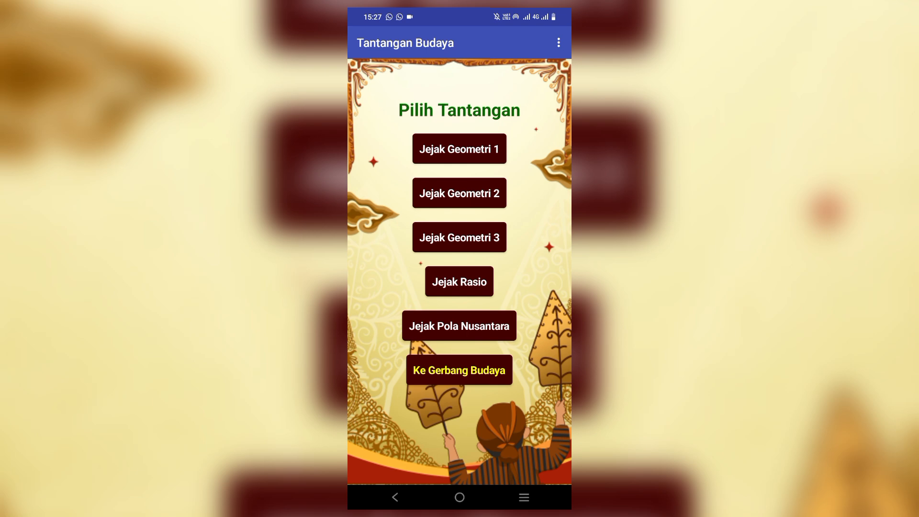
# - Open the Jejak Geometri 1 challenge, view its questions, and continue through Jejak Geometri 2 to Jejak Geometri 3
pyautogui.click(474, 151)
pyautogui.scroll(-5, 519, 214)
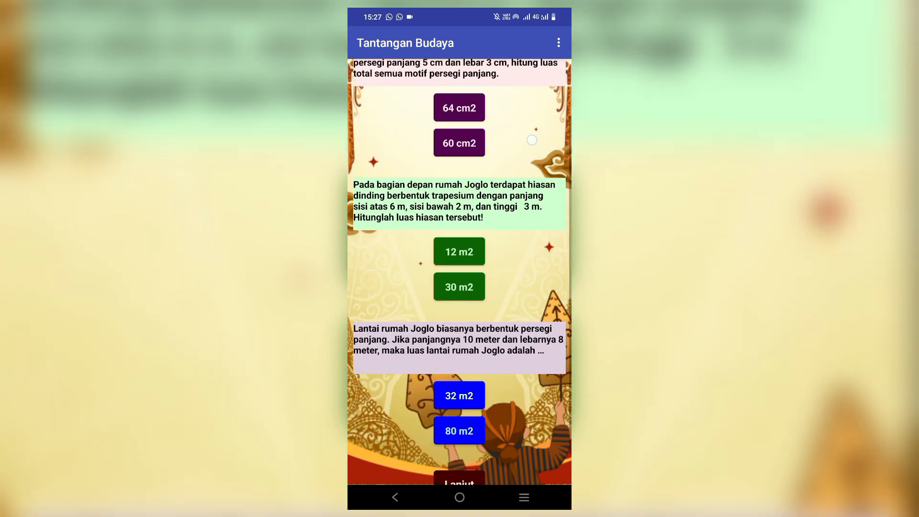
pyautogui.scroll(5, 502, 332)
pyautogui.scroll(-5, 502, 333)
pyautogui.click(458, 448)
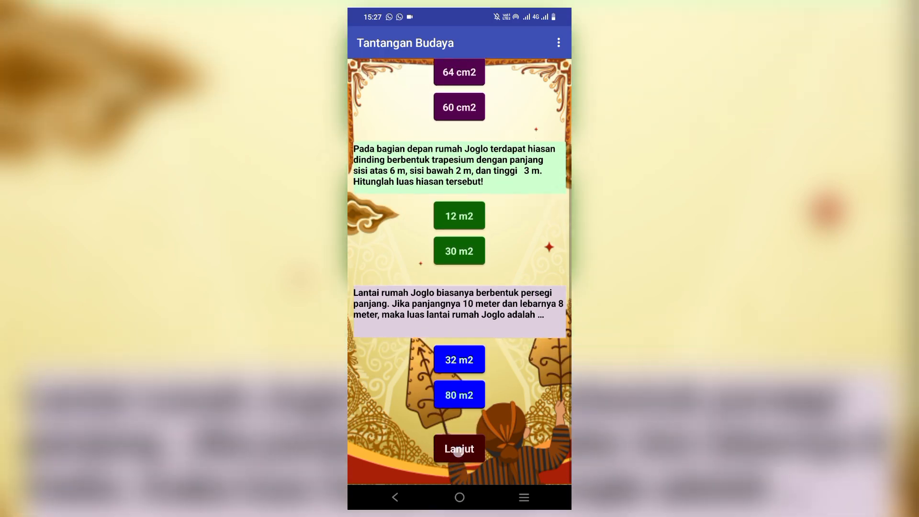
pyautogui.scroll(-5, 502, 332)
pyautogui.click(459, 444)
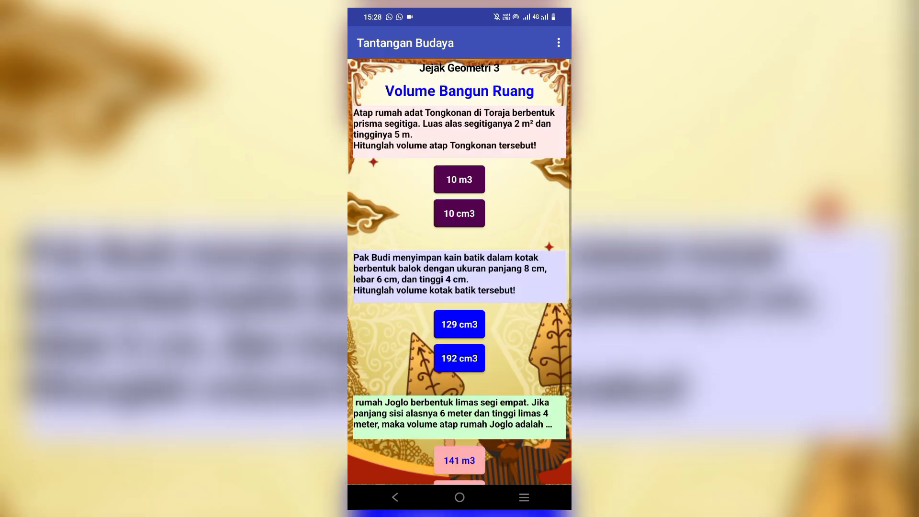
# - Continue from Jejak Geometri 3 through the ratio questions to Jejak Pola Nusantara, and return to the Pilih Tantangan list
pyautogui.scroll(-5, 501, 332)
pyautogui.click(460, 441)
pyautogui.scroll(-5, 501, 332)
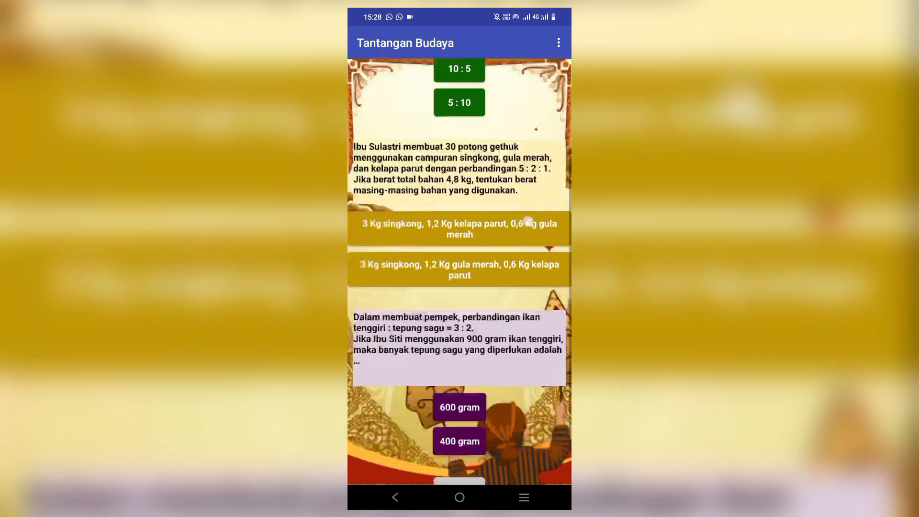
pyautogui.scroll(1, 548, 228)
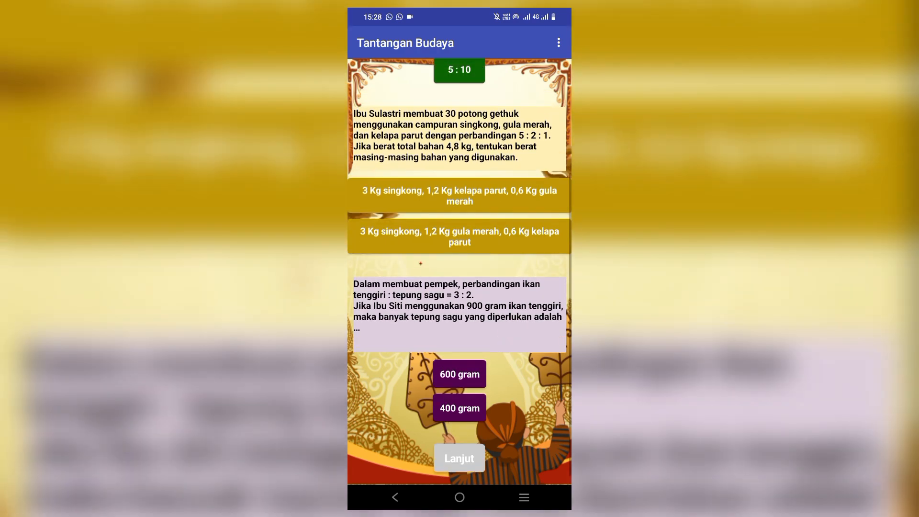
pyautogui.scroll(-1, 548, 228)
pyautogui.click(460, 445)
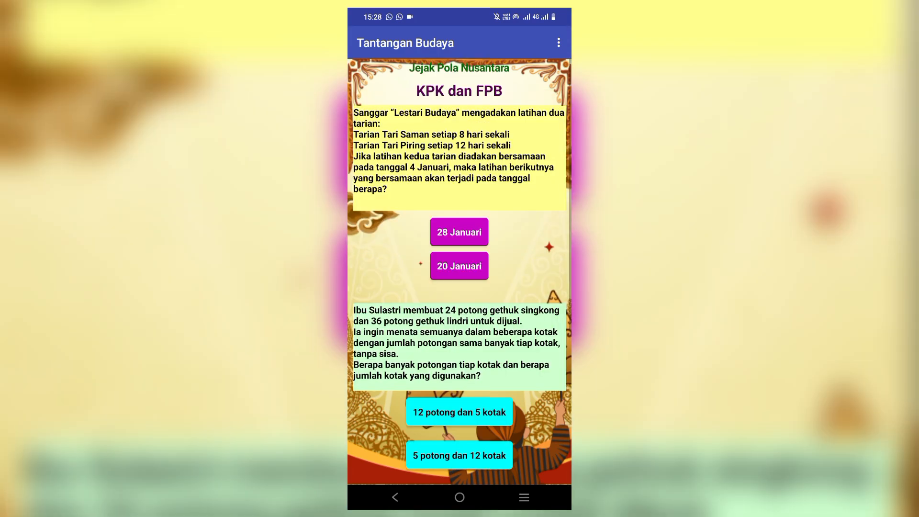
pyautogui.scroll(-5, 500, 394)
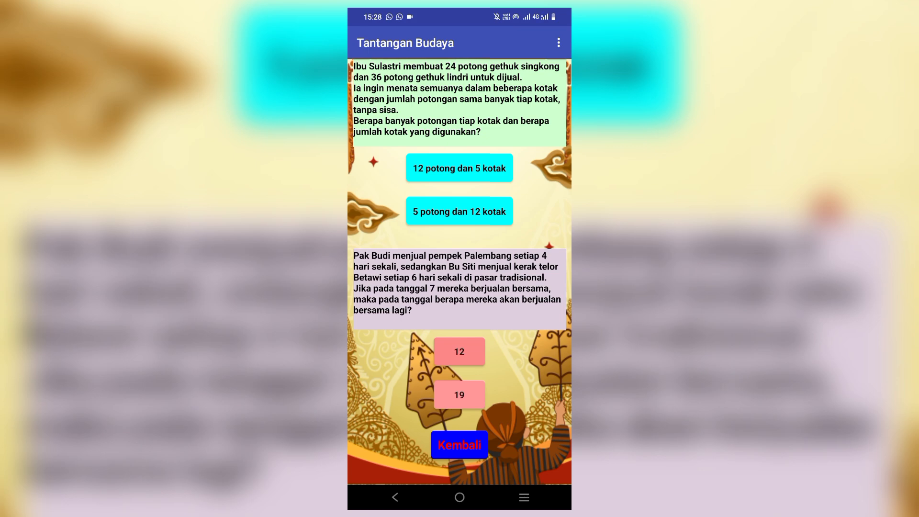
pyautogui.click(469, 451)
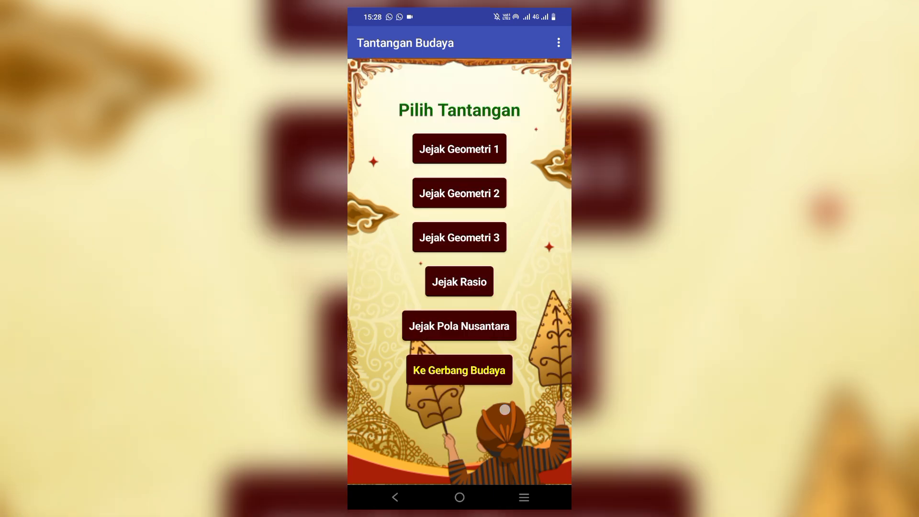
# - Open Jejak Geometri 2 directly, view its questions and continue onward, and reopen Tantangan Budaya from the Awal Petualangan menu
pyautogui.click(475, 194)
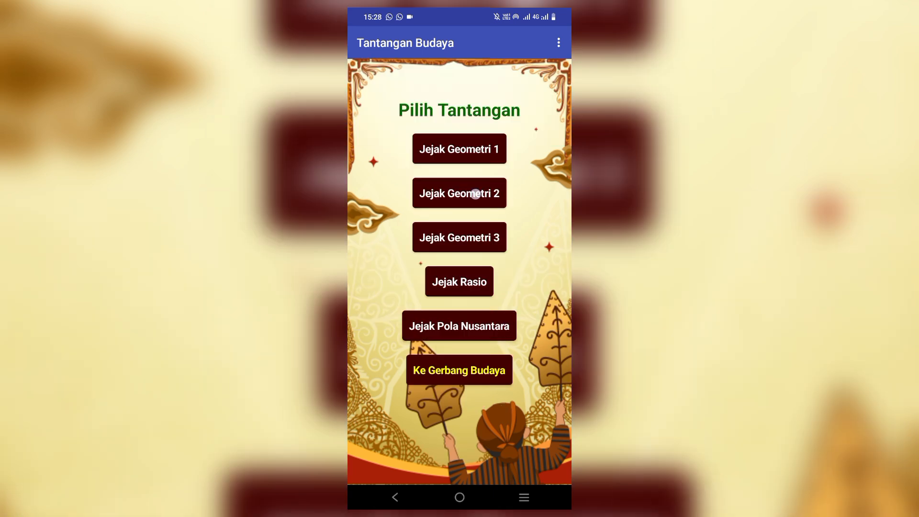
pyautogui.scroll(3, 527, 209)
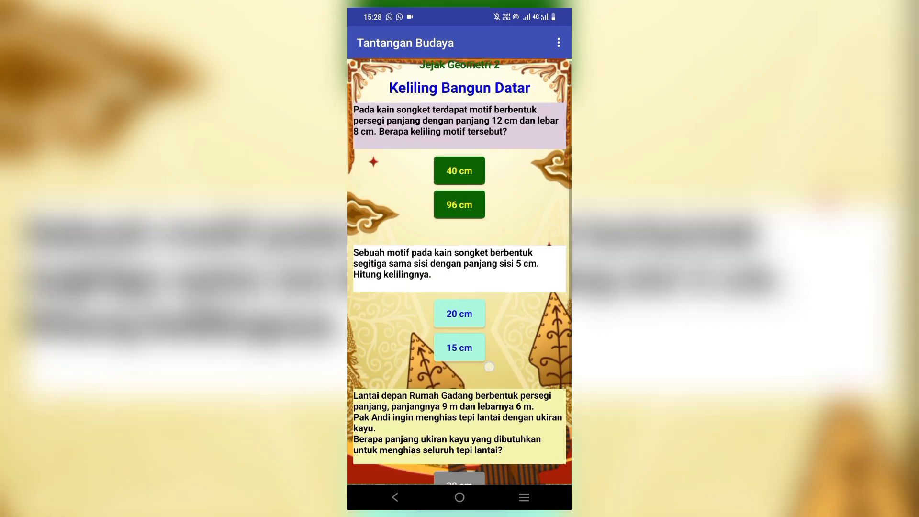
pyautogui.scroll(-3, 460, 288)
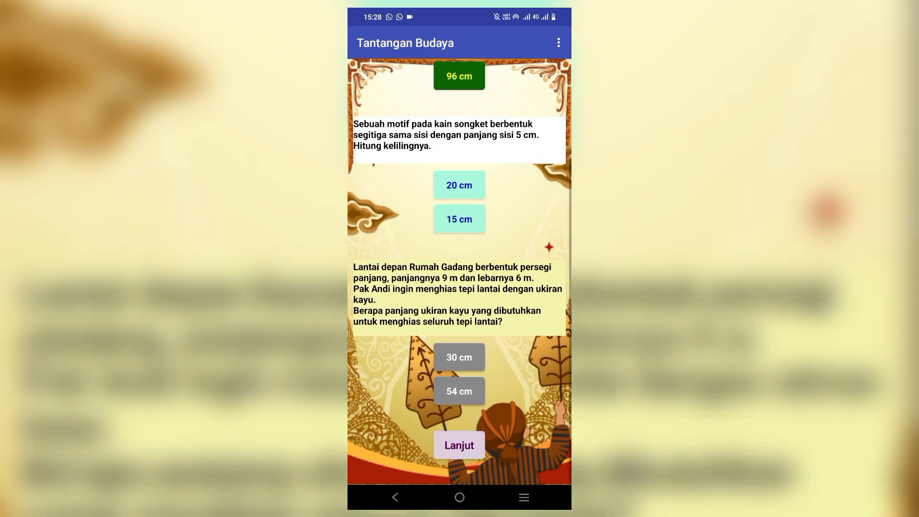
pyautogui.click(469, 432)
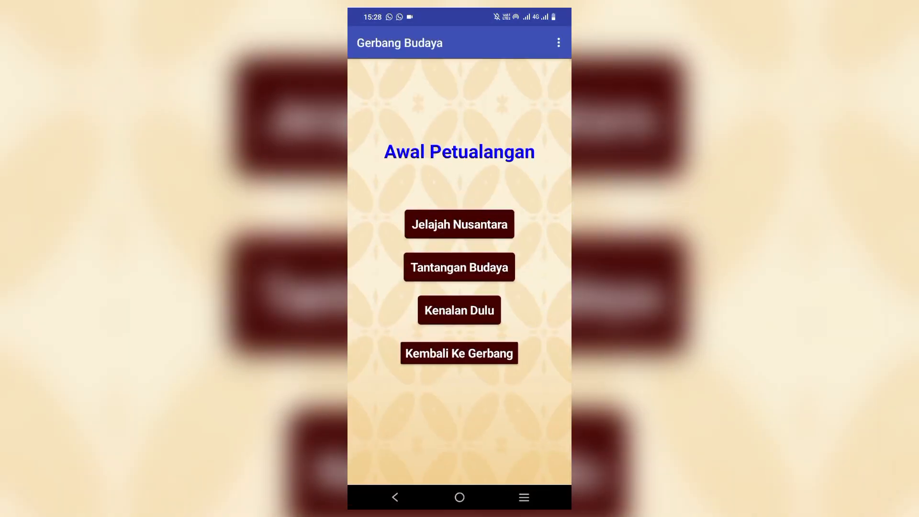
pyautogui.click(459, 268)
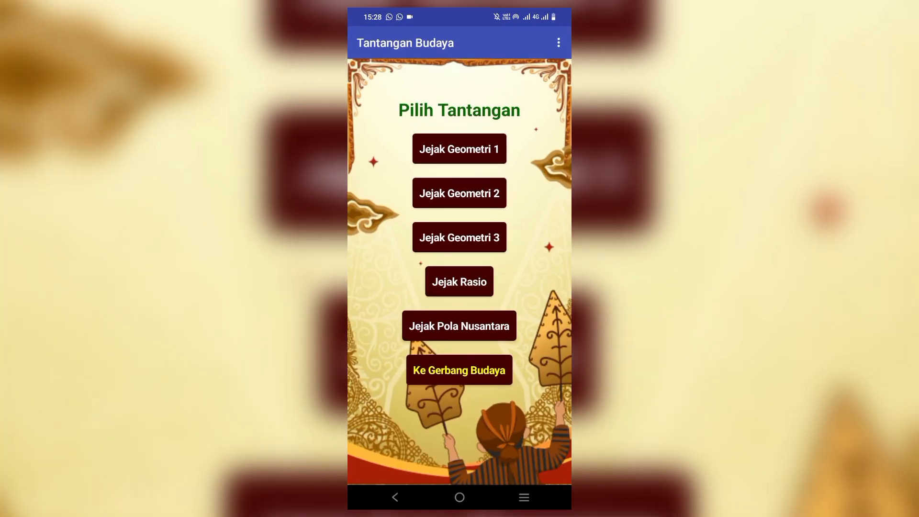
# - Open Jejak Rasio, continue to the KPK dan FPB questions, and go back to the Pilih Tantangan list
pyautogui.click(464, 280)
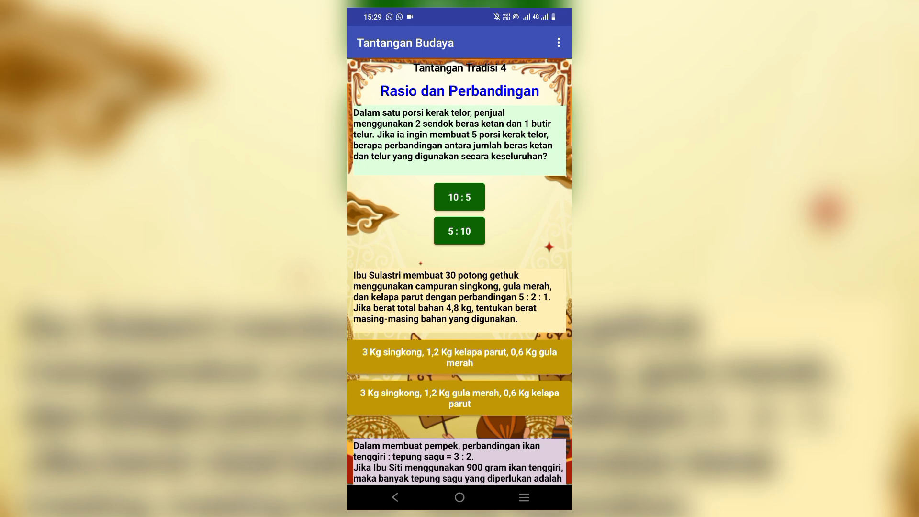
pyautogui.scroll(-5, 460, 288)
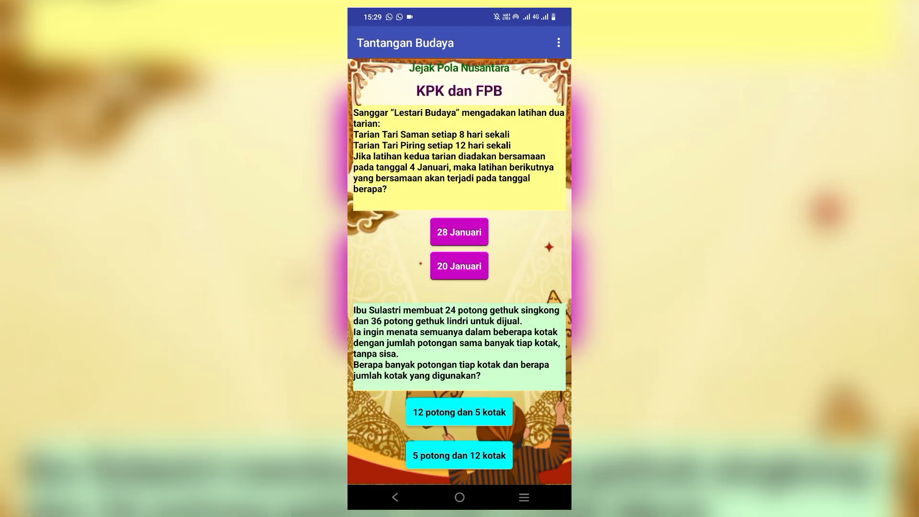
pyautogui.scroll(-6, 527, 277)
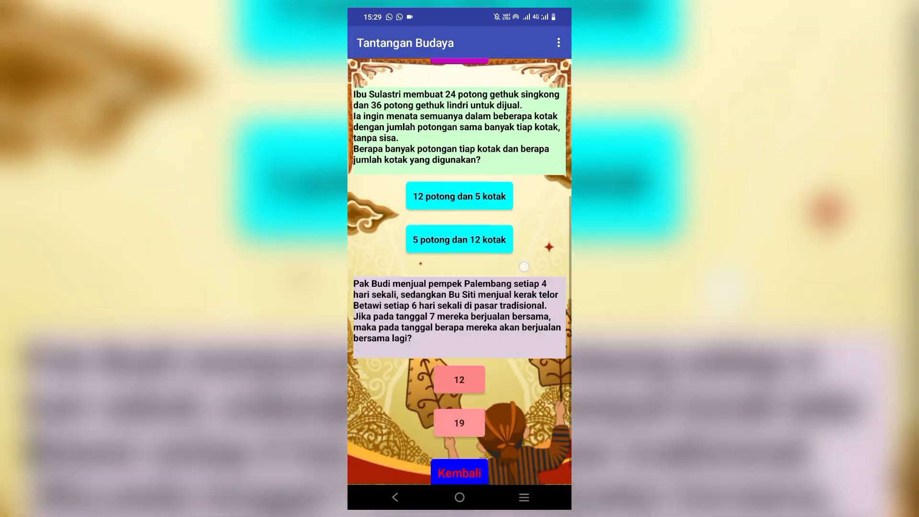
pyautogui.click(460, 473)
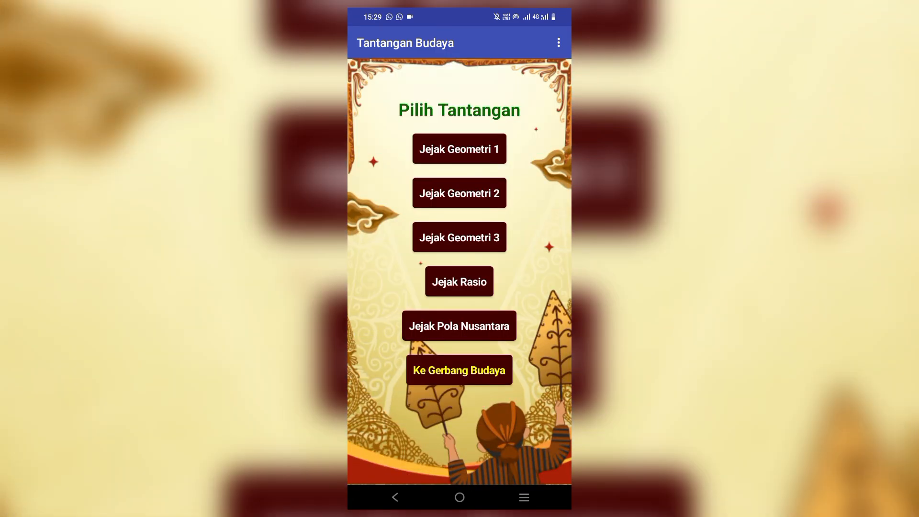
# - Open Jejak Pola Nusantara directly from the challenge list, view all its questions, and leave it with Kembali
pyautogui.click(491, 326)
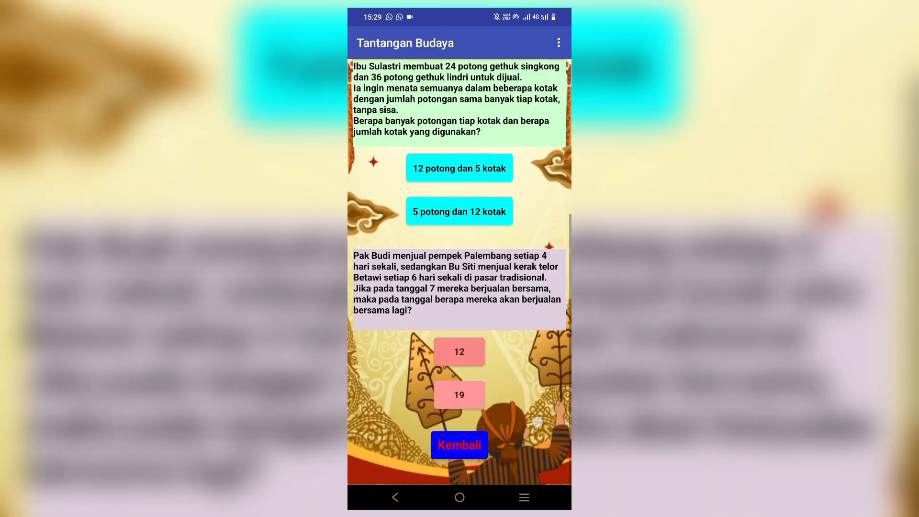
pyautogui.scroll(6, 536, 422)
pyautogui.scroll(-4, 526, 373)
pyautogui.scroll(4, 518, 287)
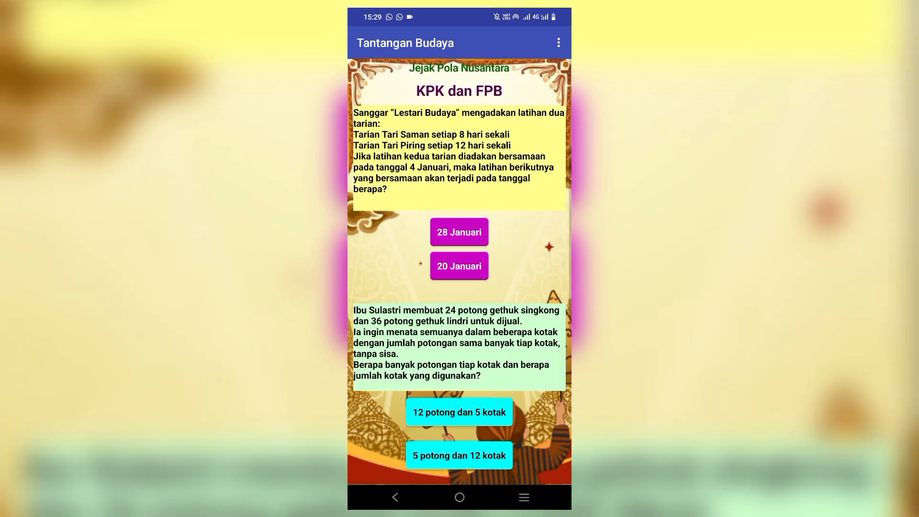
pyautogui.scroll(-6, 515, 287)
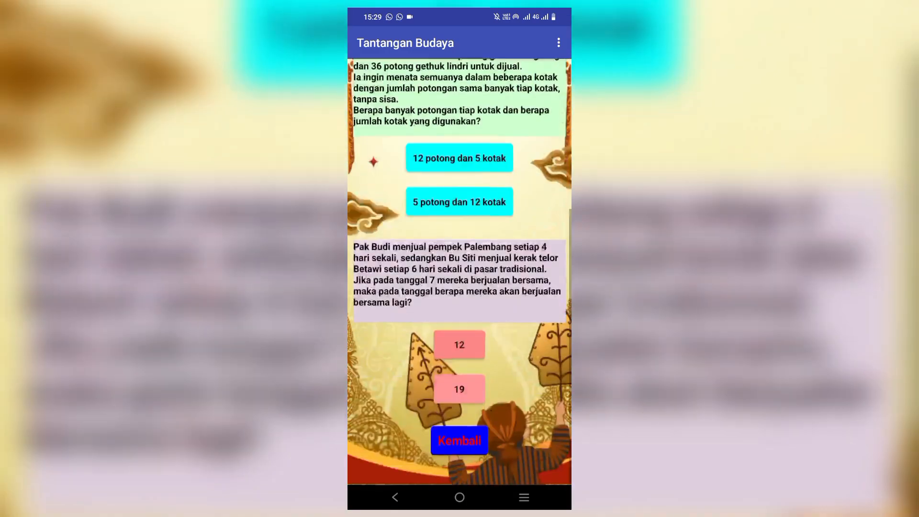
pyautogui.click(462, 443)
# - Go back to the Gerbang Budaya start page, end the adventure, and confirm closing the app with YA
pyautogui.click(494, 368)
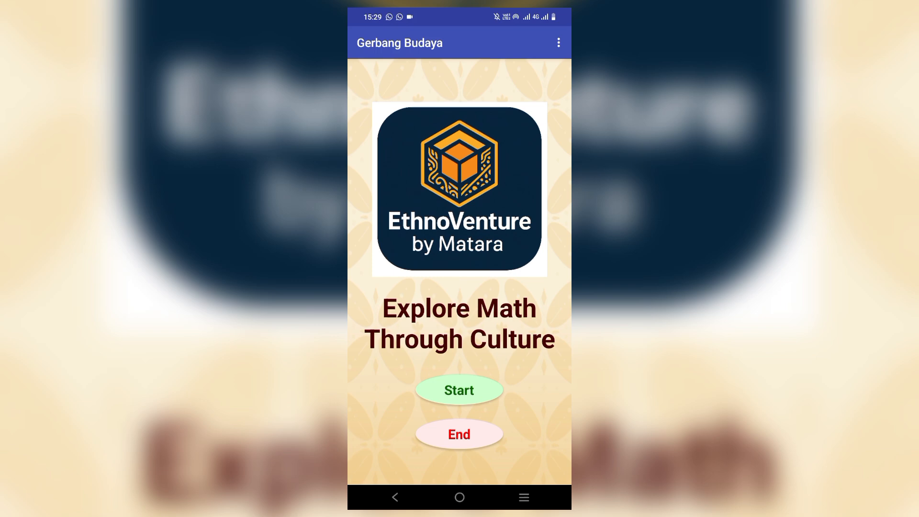
pyautogui.scroll(-1, 529, 412)
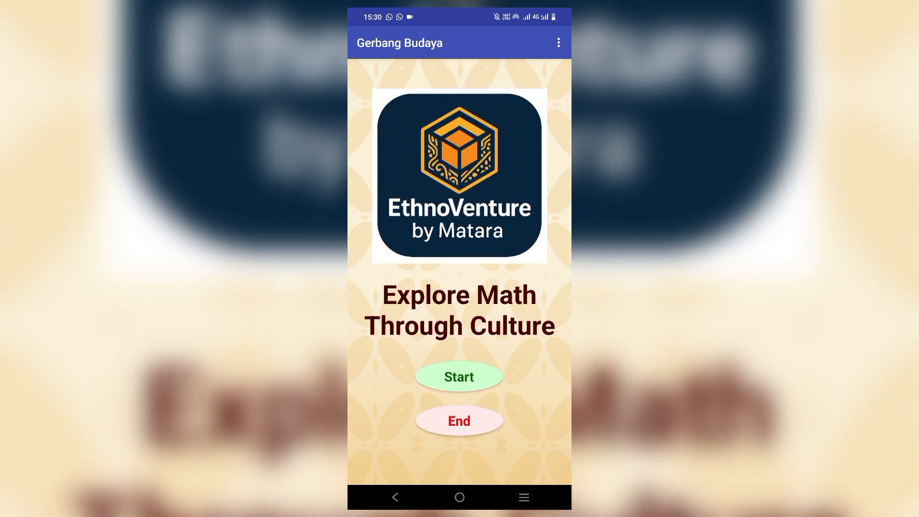
pyautogui.click(460, 421)
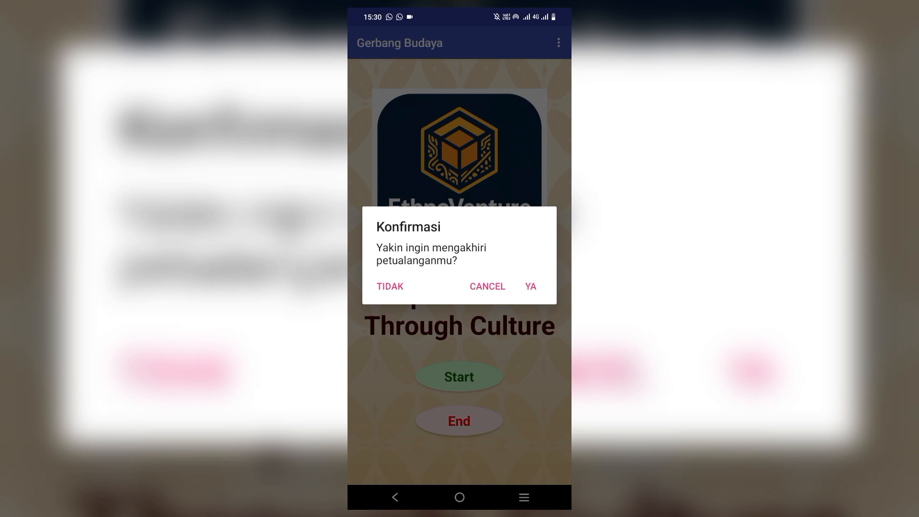
pyautogui.click(529, 286)
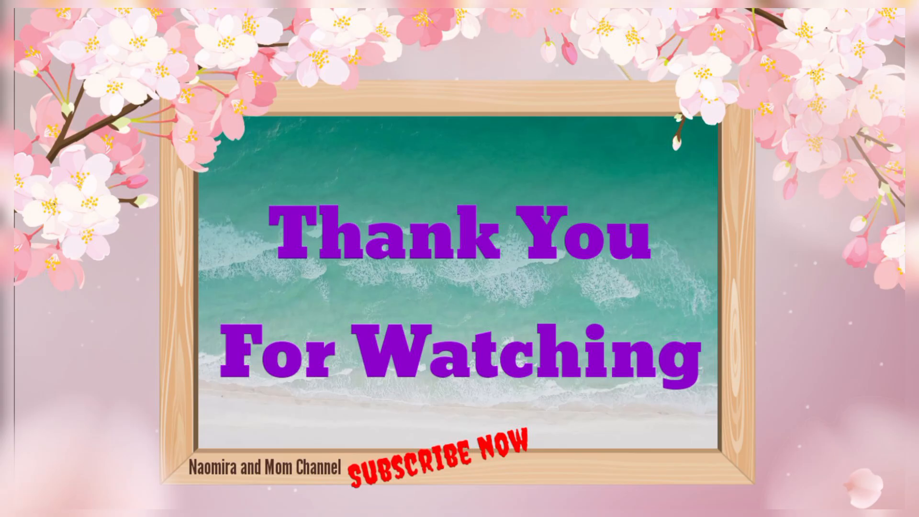